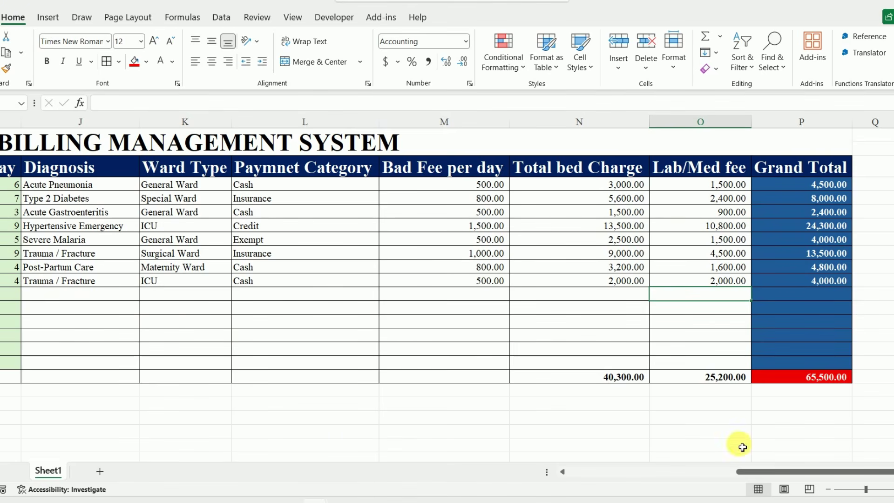
drag(742, 471, 553, 450)
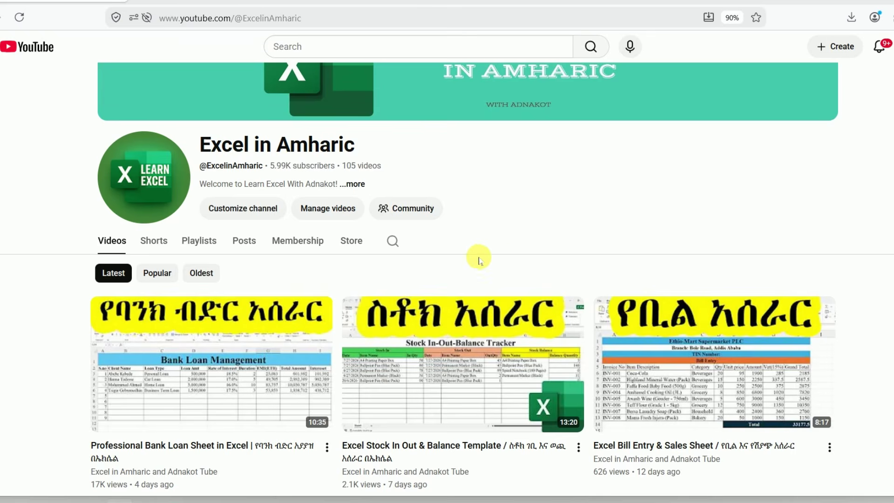
mouse_move(398, 336)
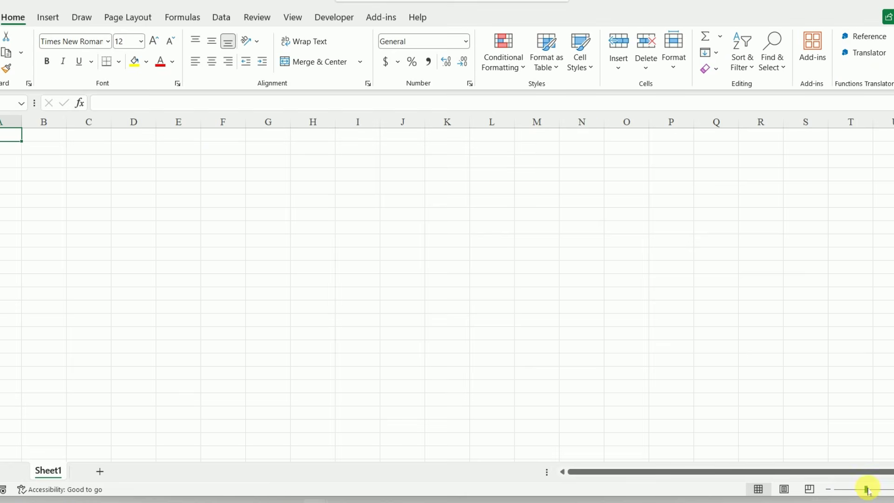
- Enter the column header S.no in cell A1 of the blank sheet
drag(869, 489, 873, 488)
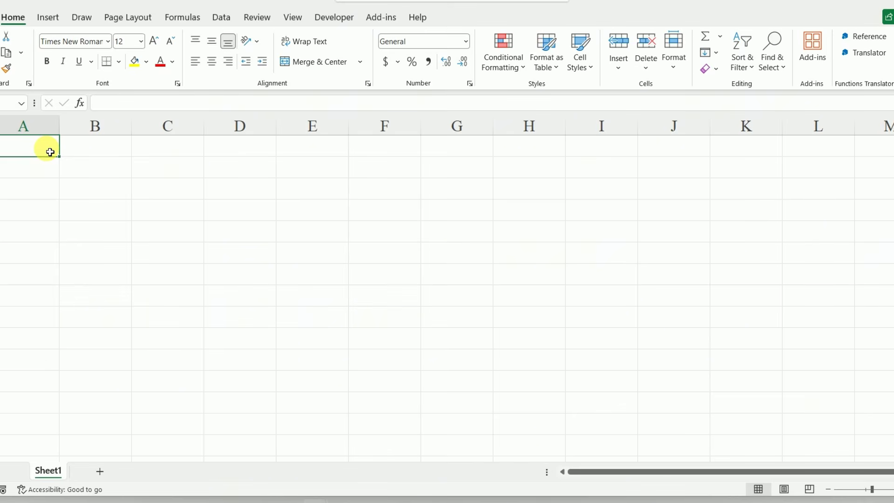
text(S)
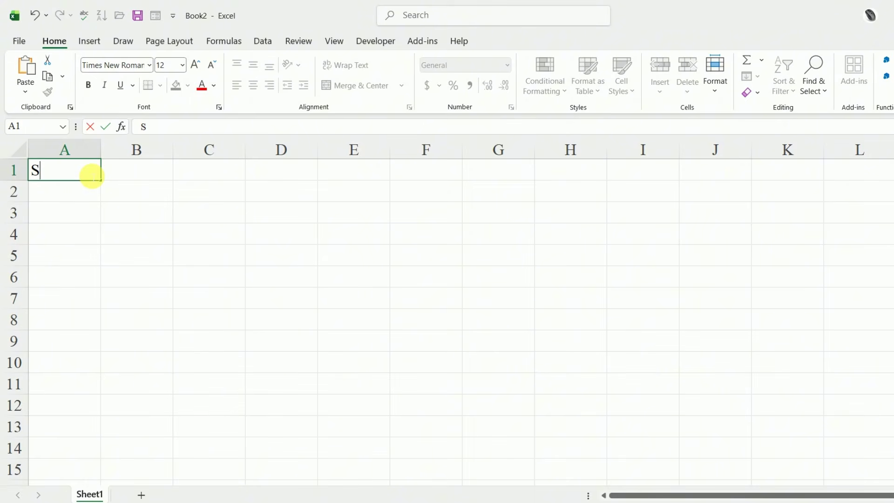
text(,)
key(BackSpace)
text(.no)
- Enter the header MRN(Medical Record No.) in cell B1 and fit column B's width to it
click(135, 173)
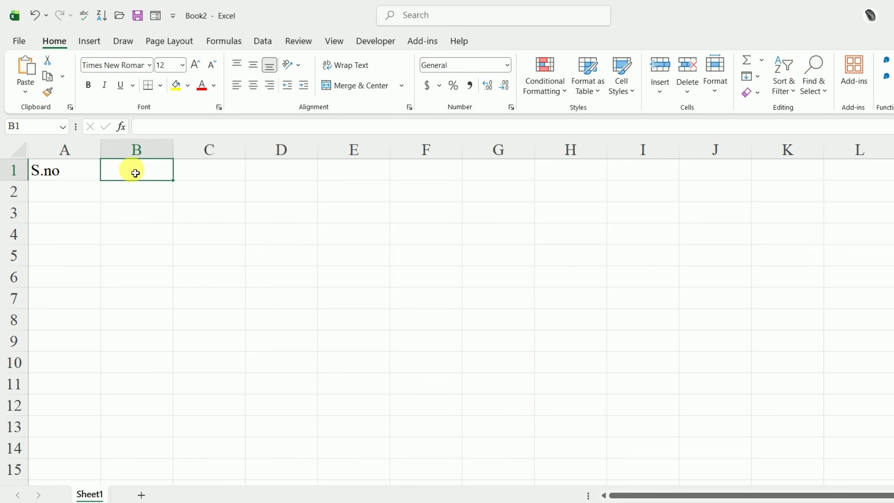
text(MRN)
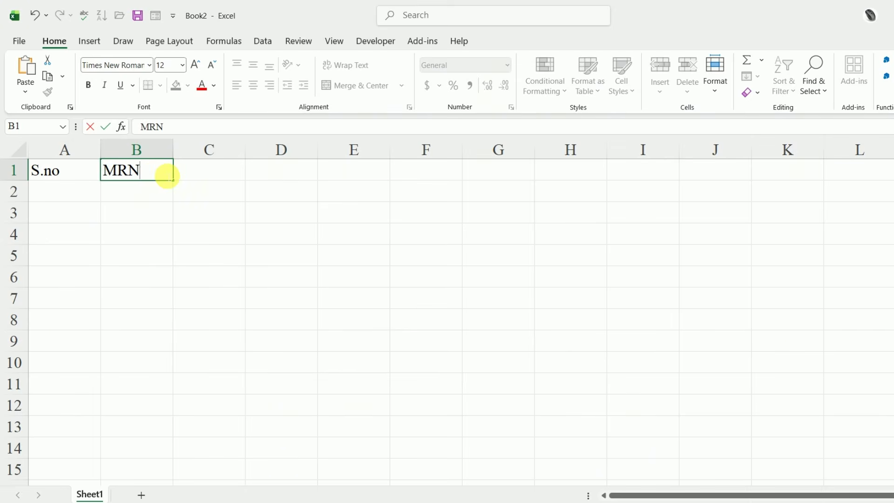
text((Medical Record No.)
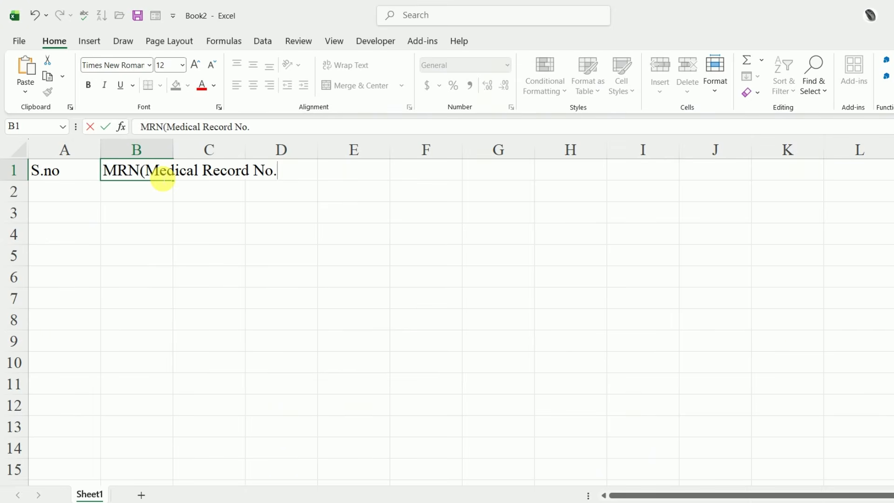
text())
key(Tab)
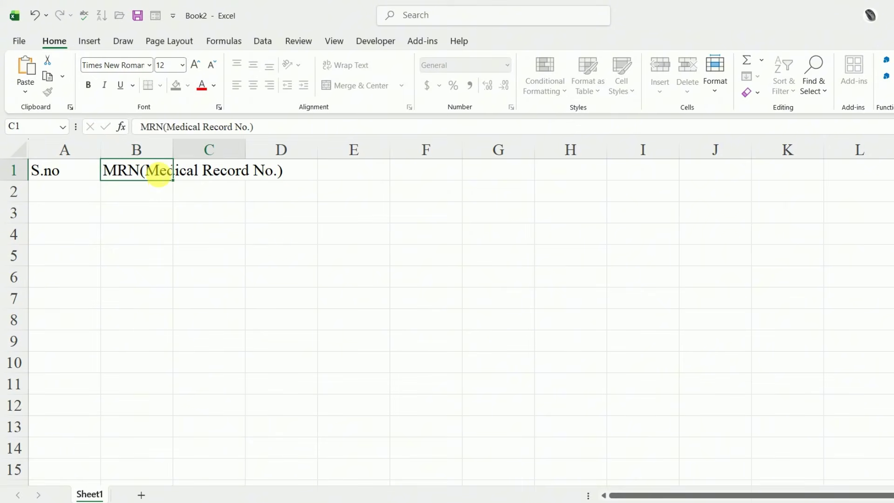
key(Right)
key(Right)
key(Down)
key(Down)
key(Down)
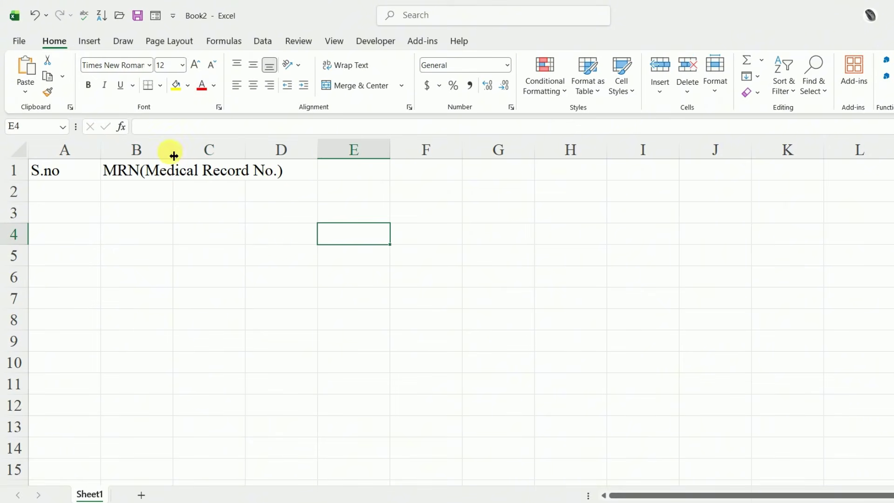
double_click(173, 152)
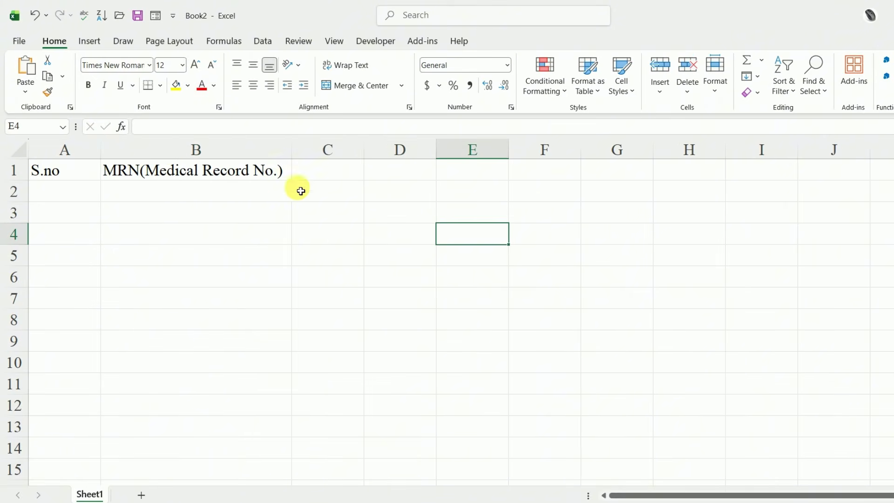
- Enter the header Patient Full Name in cell C1 and fit column C's width to it
click(319, 173)
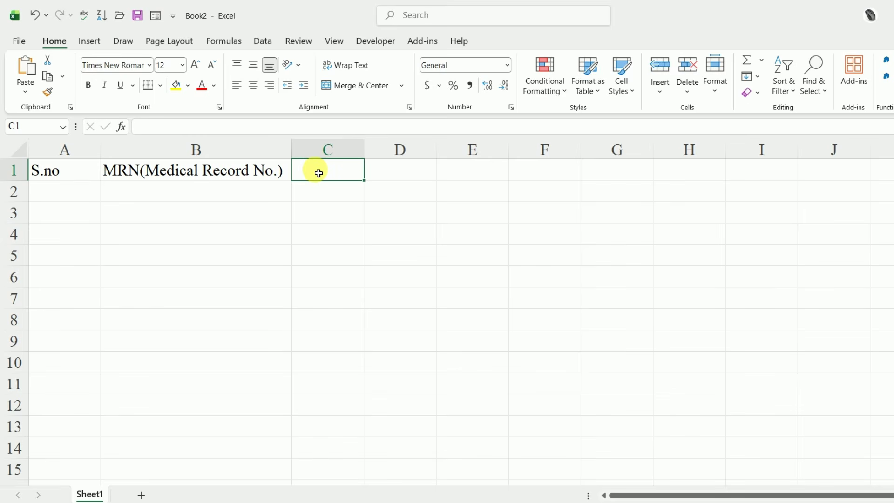
text(Pa)
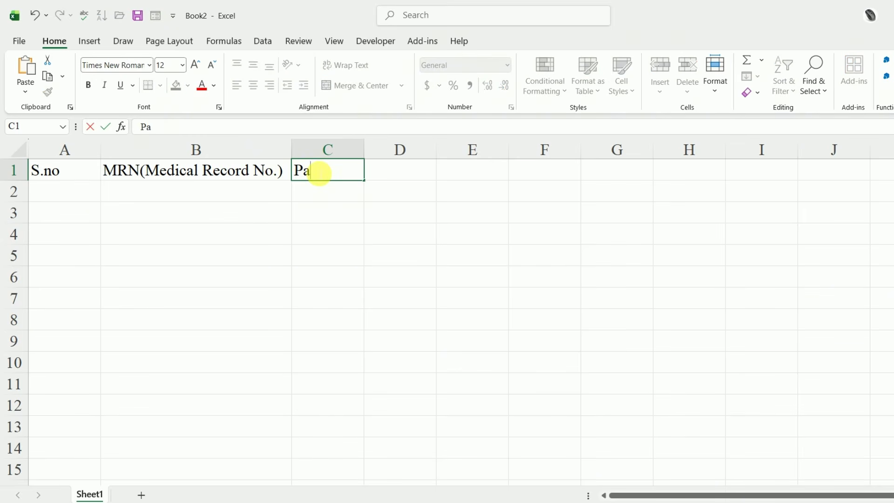
text(tient Ful)
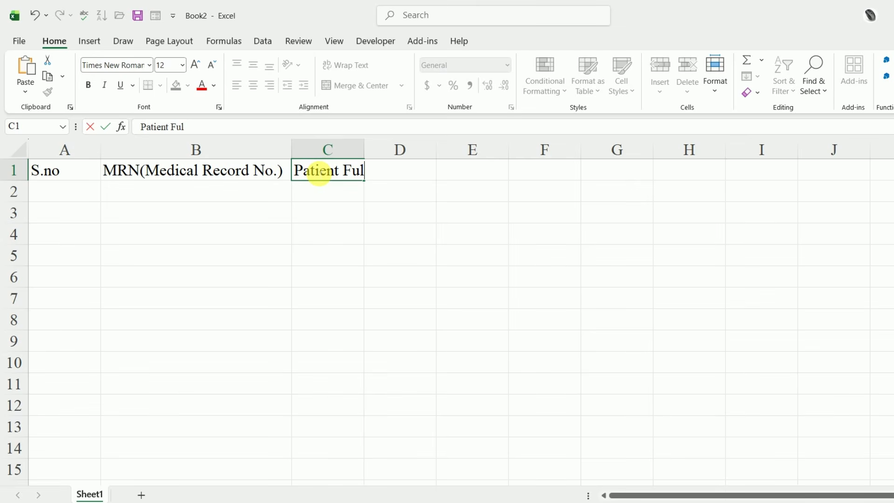
text(l Name)
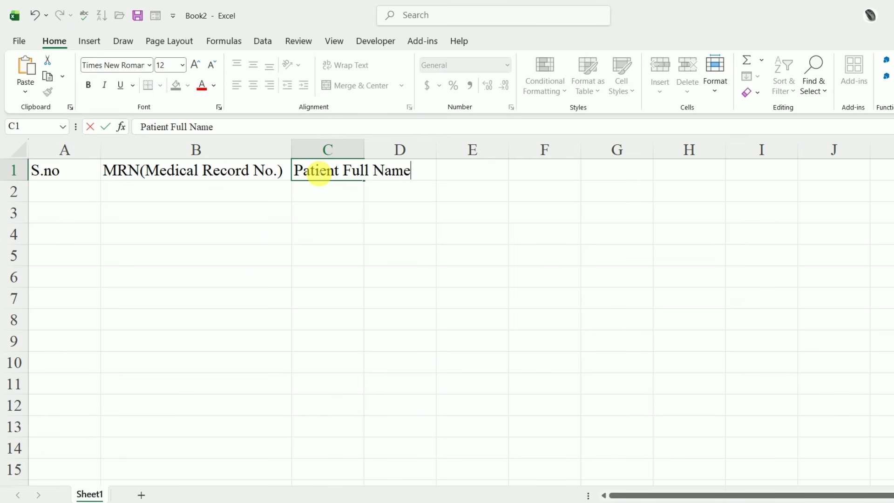
key(Tab)
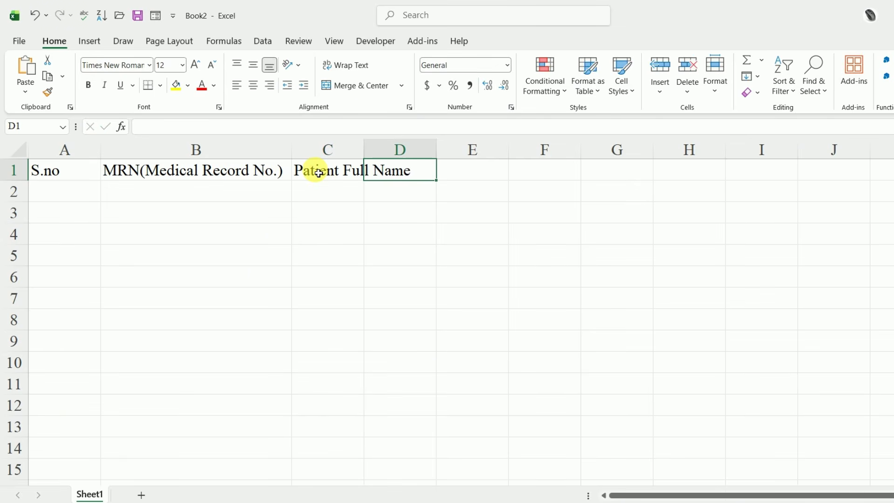
double_click(364, 150)
- Enter the headers Age, Sex and Address in cells D1, E1 and F1
text(Age)
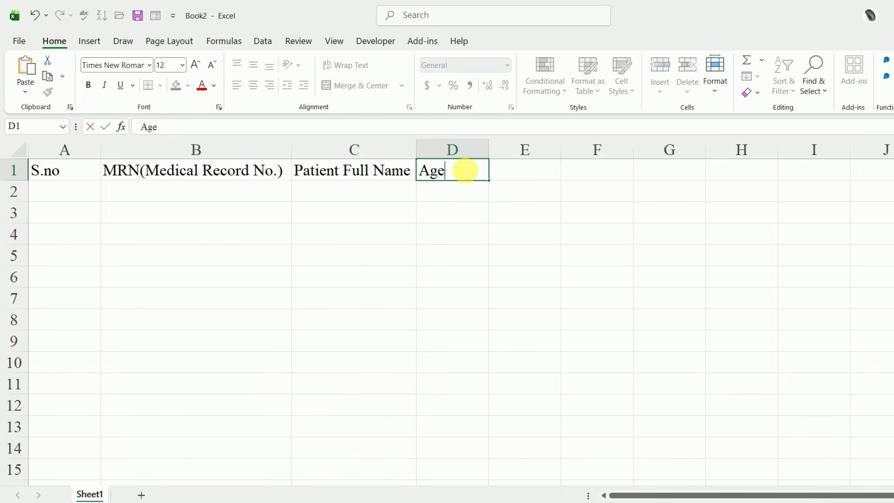
key(Tab)
text(Sex)
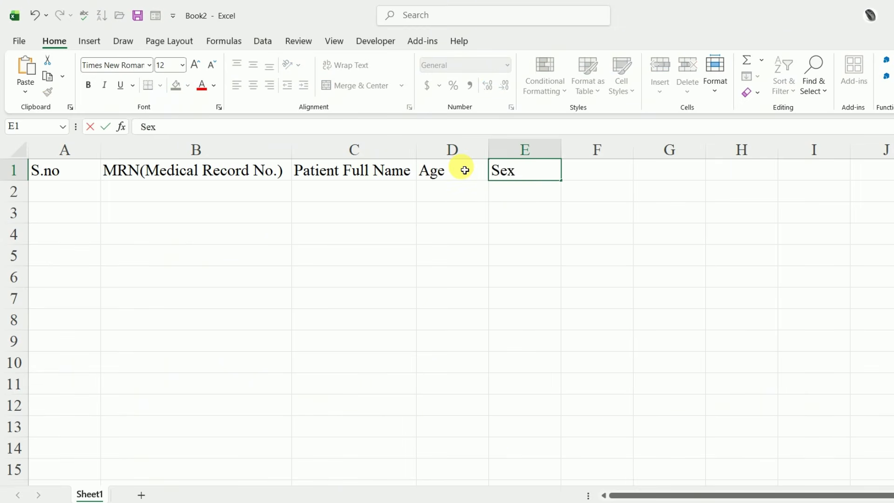
key(Tab)
text(Address)
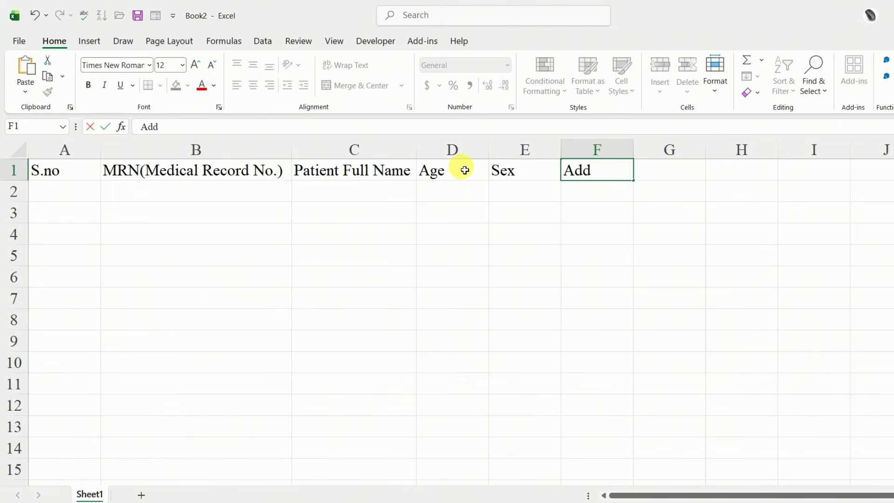
key(Tab)
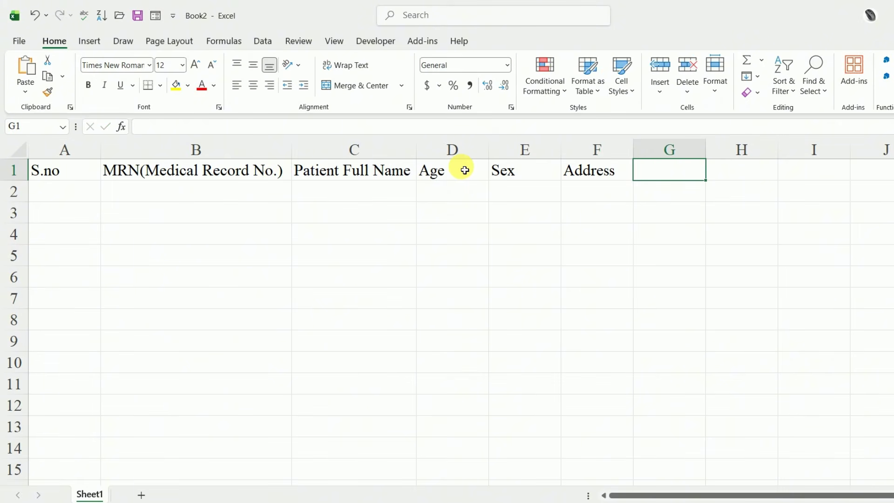
- Enter the headers Admission Date in G1 and Discharge Date in H1, widening both columns to fit their text
text(Admissi)
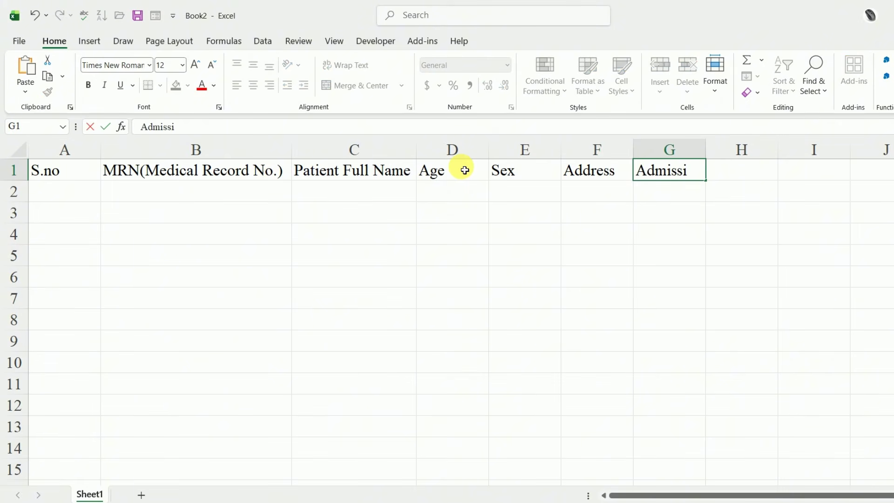
text(on Date)
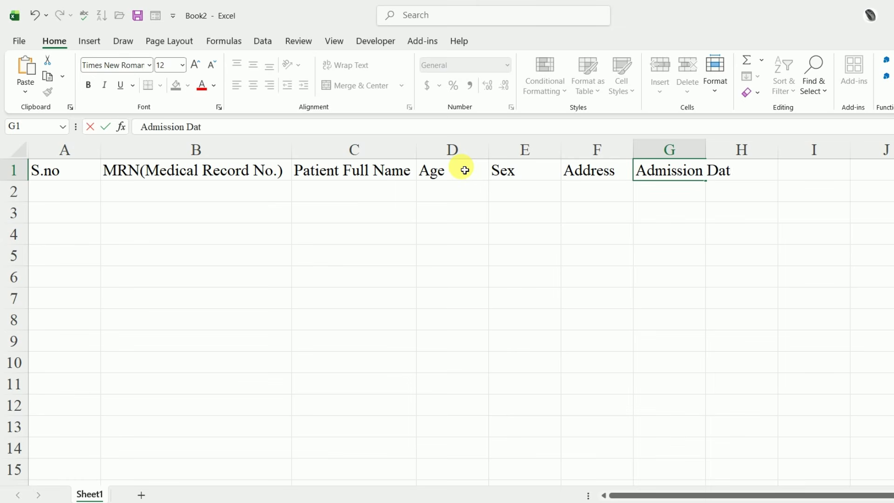
key(Tab)
text(Di)
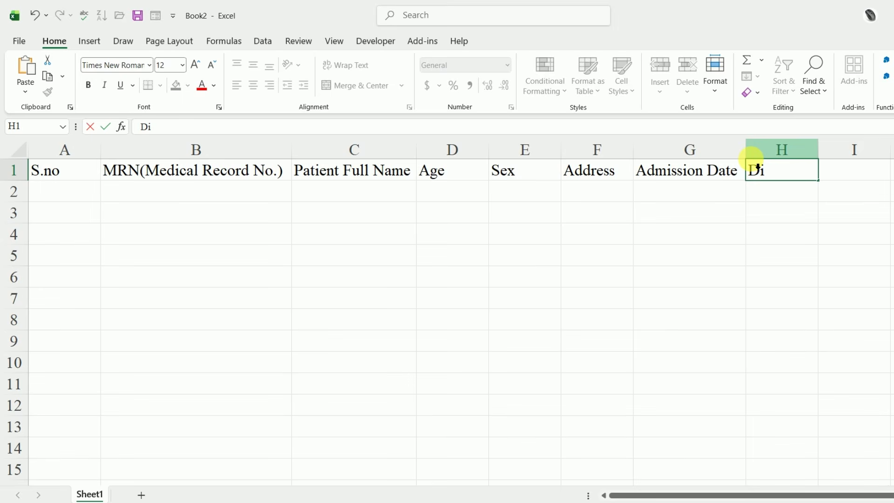
text(scharge Date)
key(Tab)
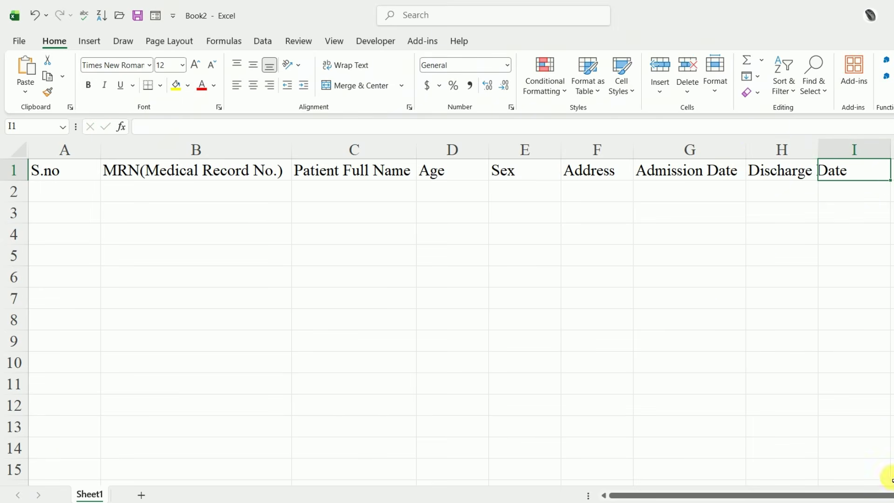
drag(868, 495, 893, 495)
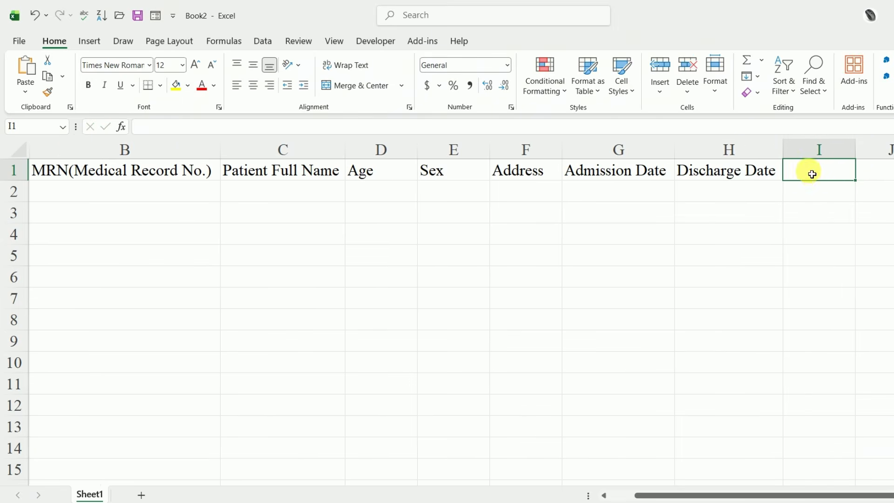
- Enter the headers Total Stay in cell I1 and Diagnosis in cell J1
text(To)
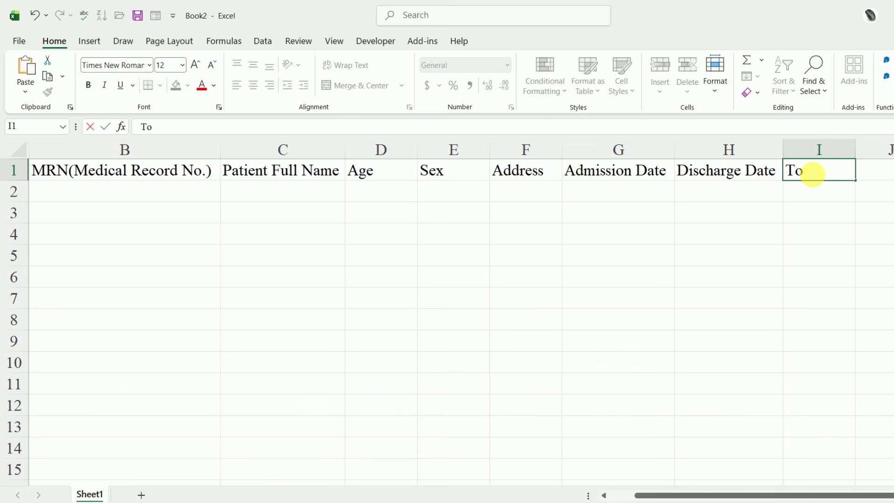
text(tal Stay)
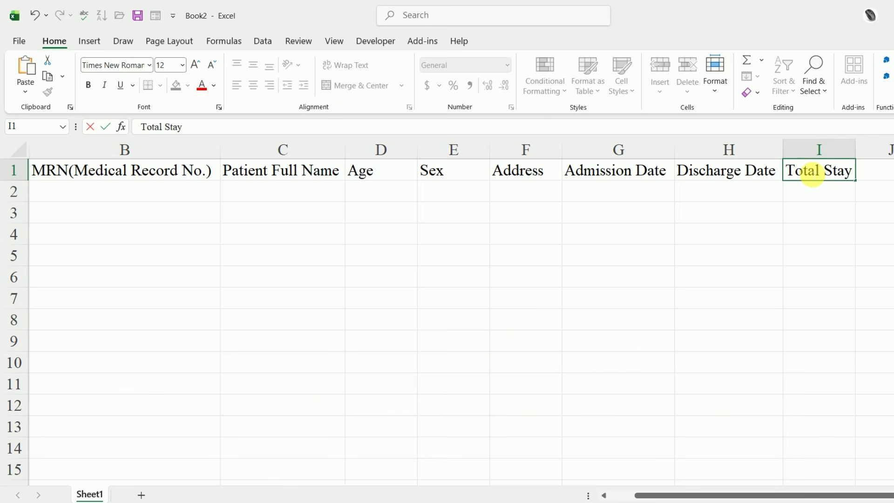
key(ctrl+Return)
click(873, 176)
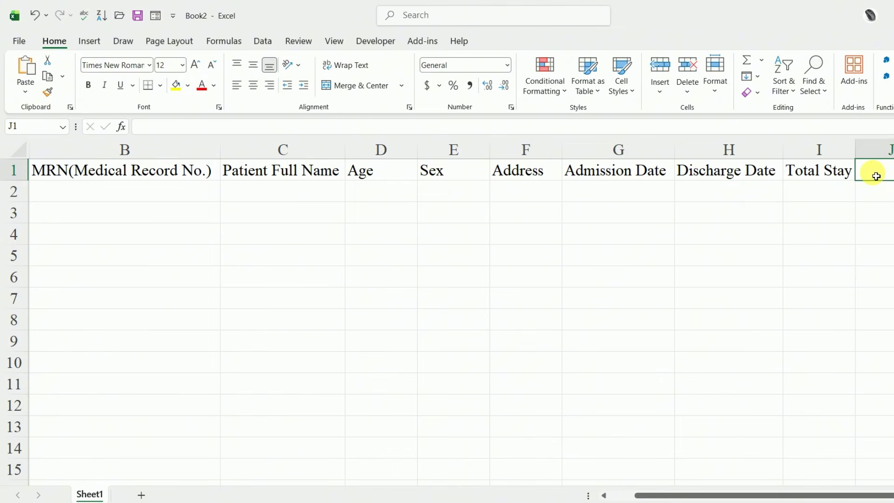
text(Diag)
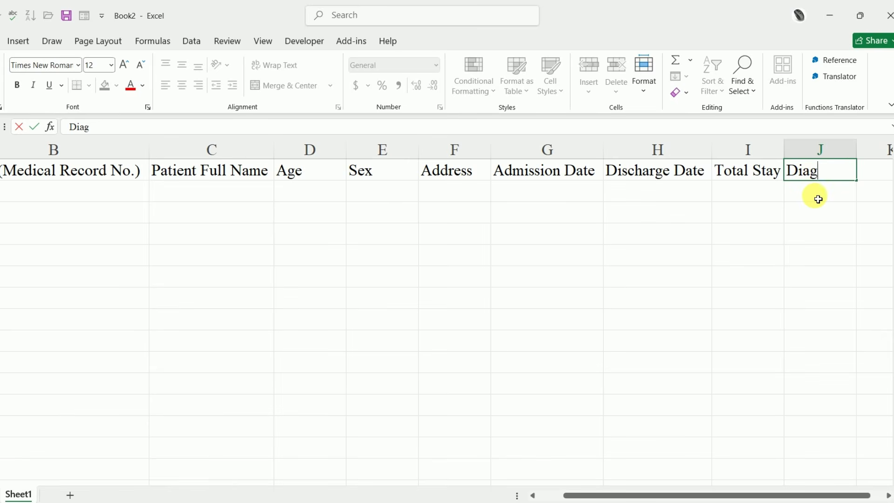
text(nosis)
key(Tab)
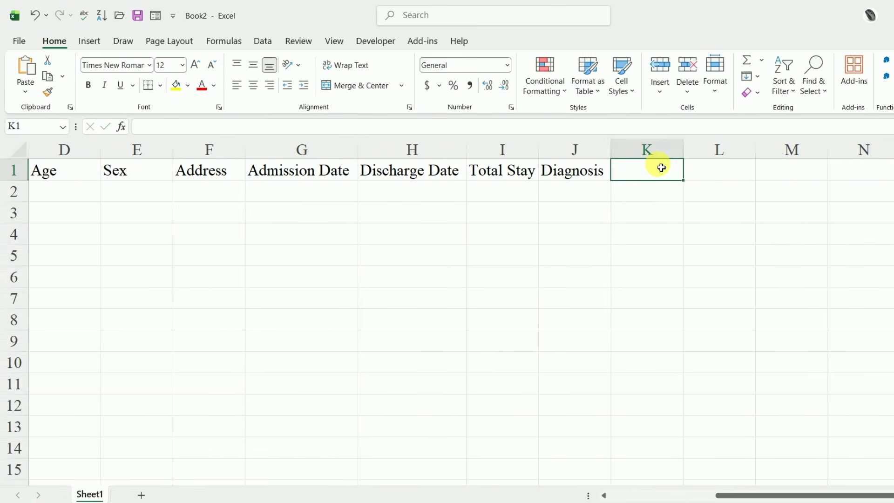
- Enter the header Ward Type in cell K1 and widen column K to fit it
text(Ward)
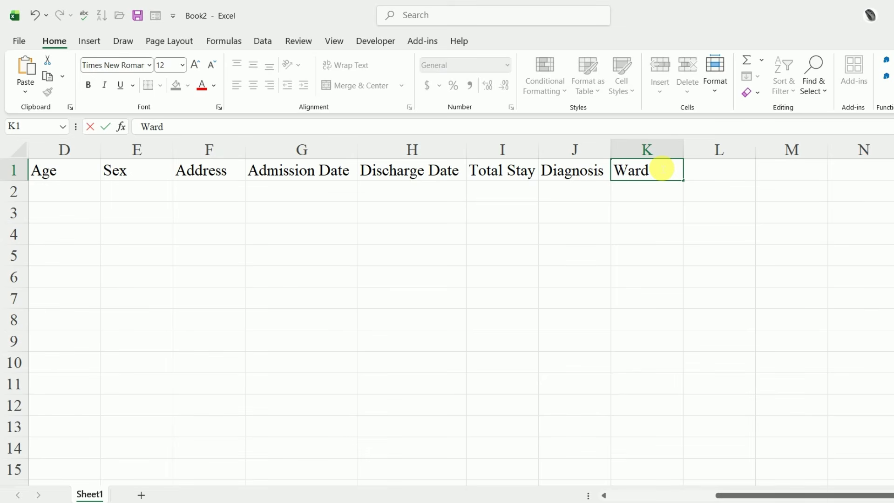
text( Type)
key(Tab)
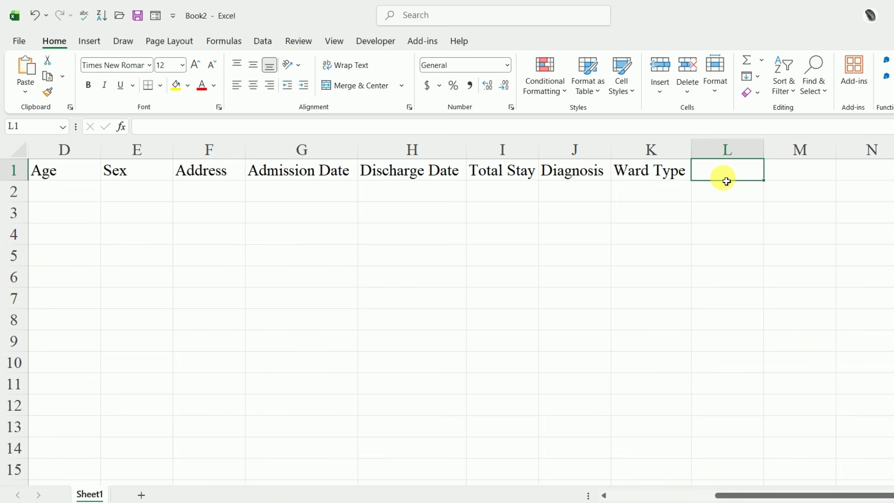
- Enter the header Paymnet Category in cell L1 and fit column L's width to it
text(Pa)
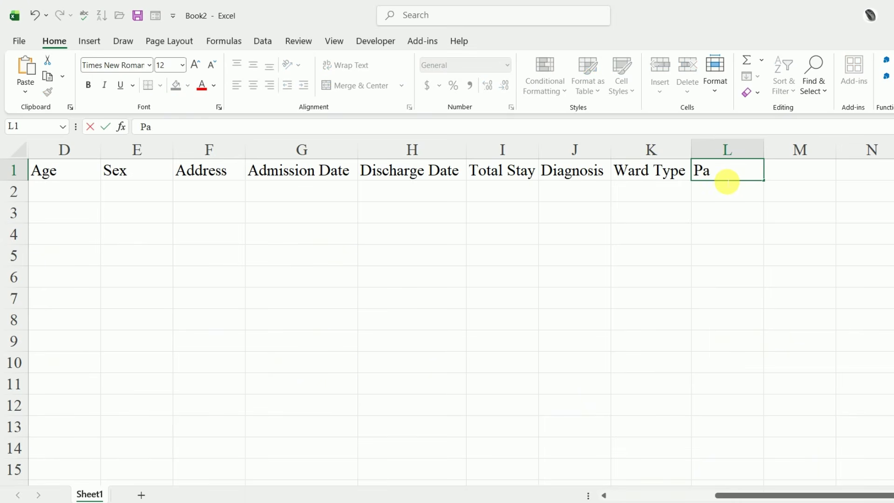
text(ymnet Cata)
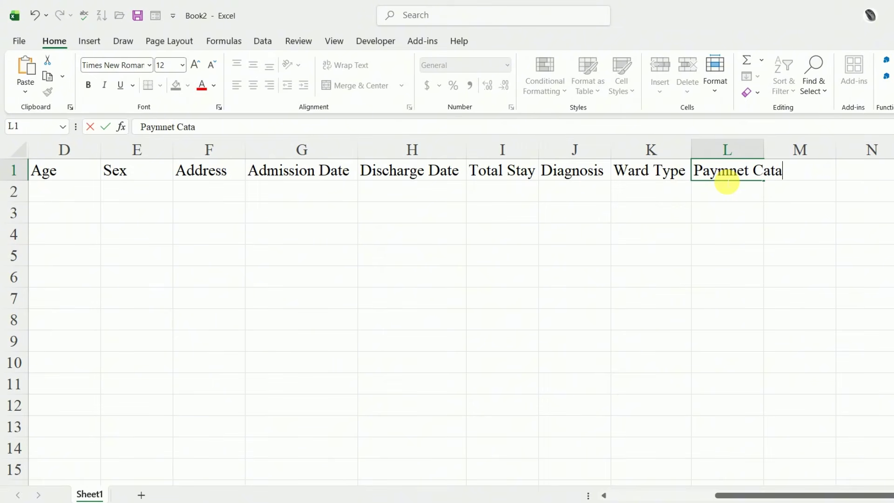
key(BackSpace)
text(egory)
key(Return)
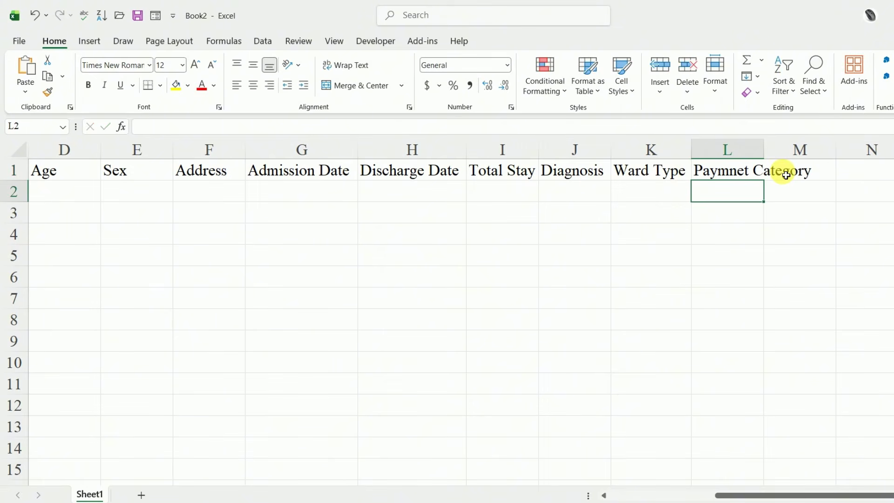
click(837, 174)
double_click(764, 150)
- Enter the headers Bad Fee per day in cell M1 and Total bed Charge in cell N1
click(855, 178)
text(Bad)
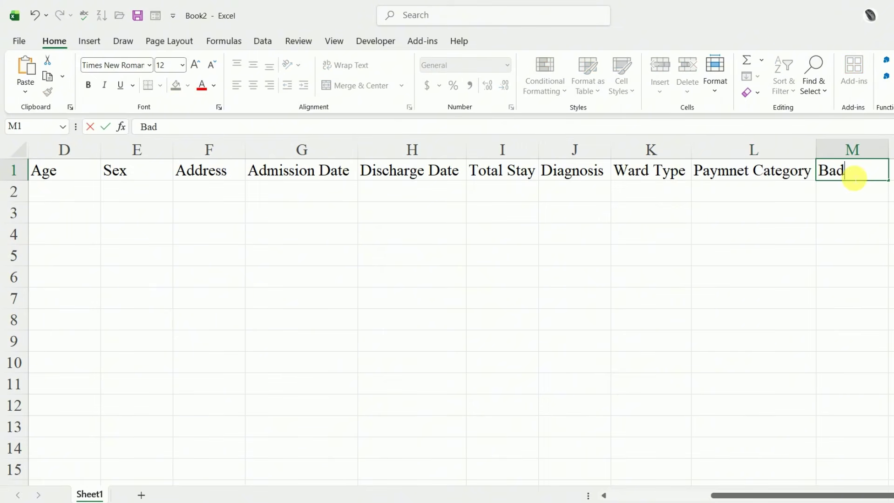
text( Fee per day)
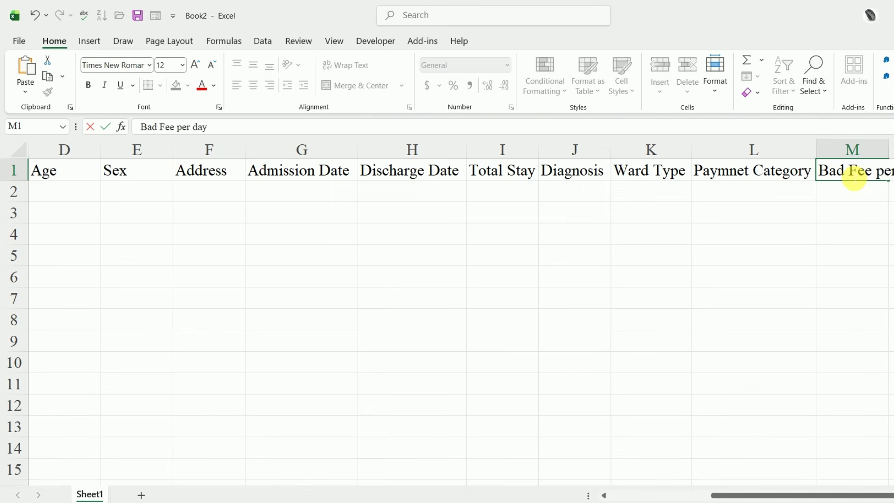
key(Tab)
text(Total bed)
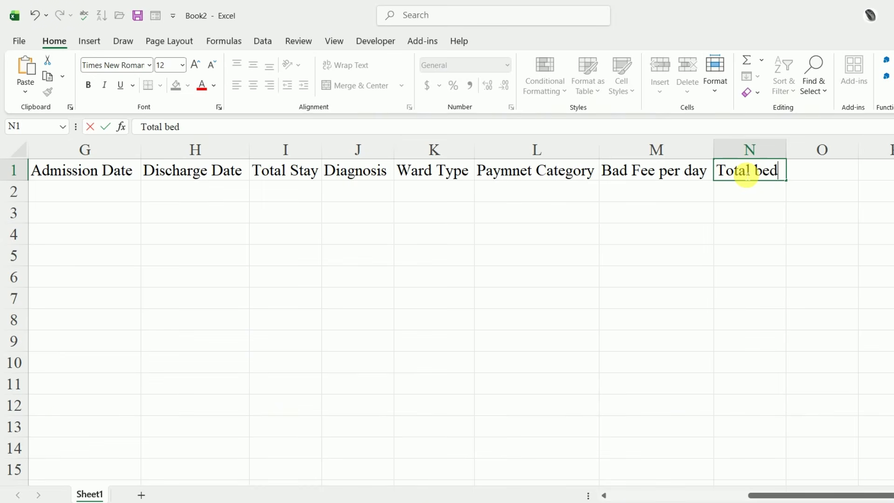
text( Charge)
key(Tab)
- Enter the headers Lab/Med fee in cell O1 and Grand Total in cell P1
text(La)
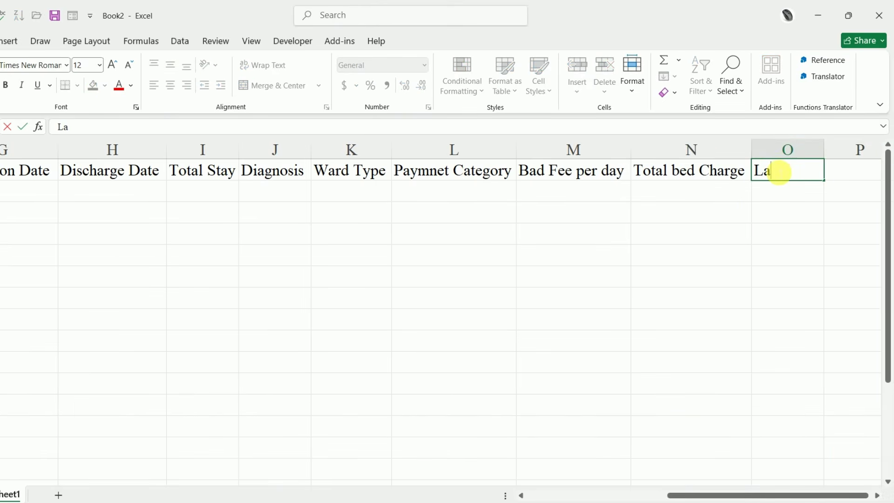
text(b/Med fee)
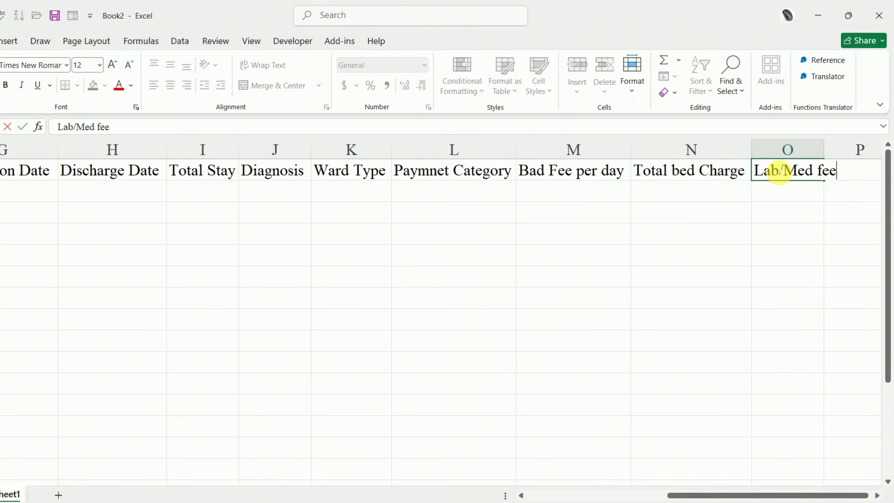
key(Return)
click(852, 173)
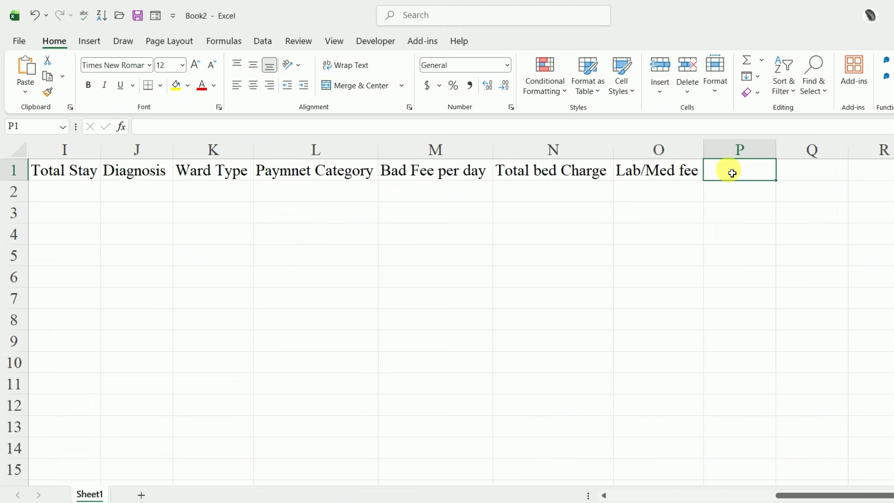
text(Gra)
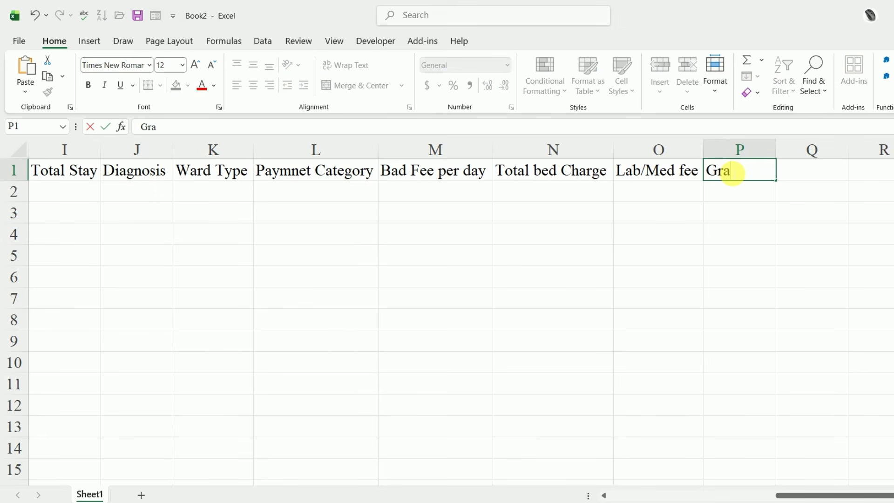
text(nd Total)
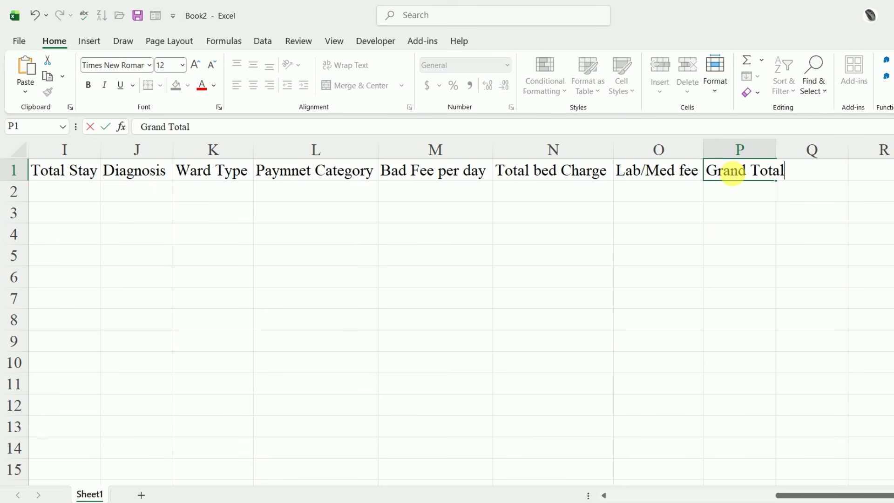
click(768, 316)
ctrl+scroll(48, 161, down, 5)
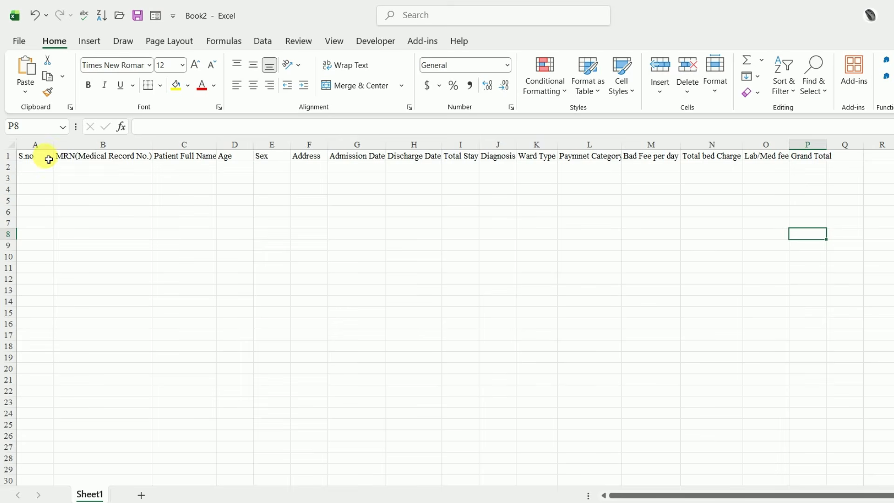
drag(48, 161, 826, 160)
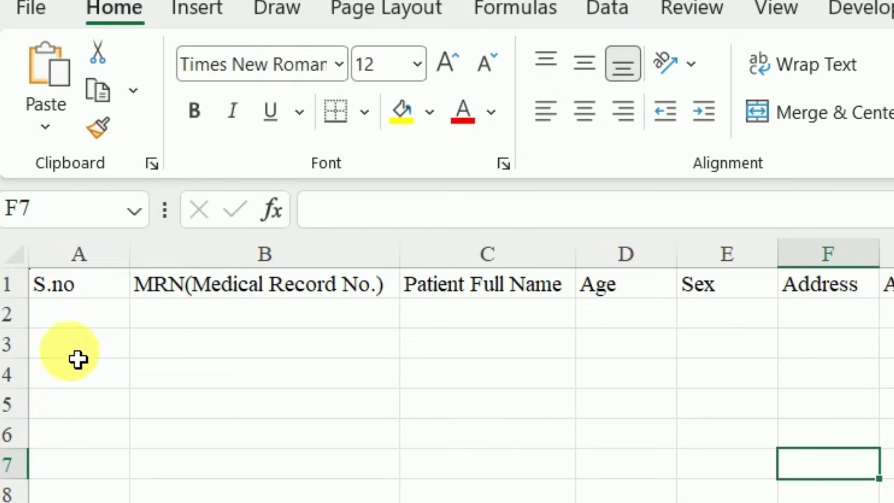
- Enter serial numbers 1 and 2 in A2 and A3 and fill the series down to 16 in A17
click(83, 322)
text(1)
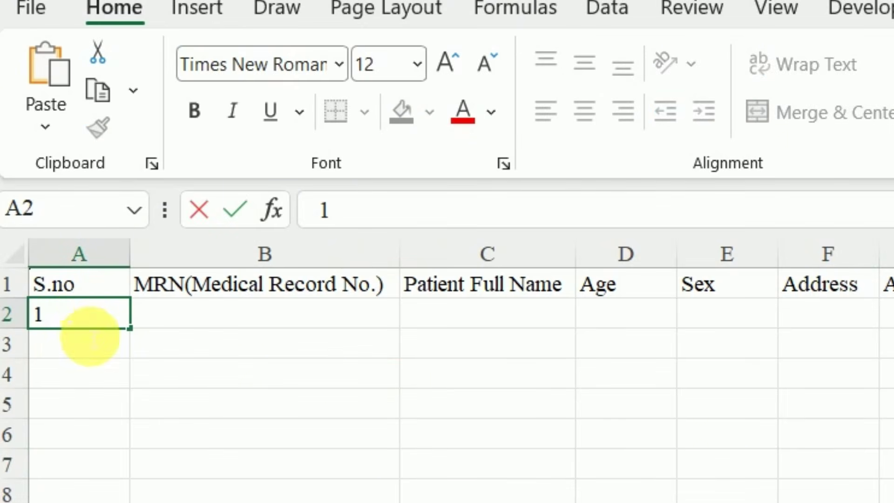
click(84, 345)
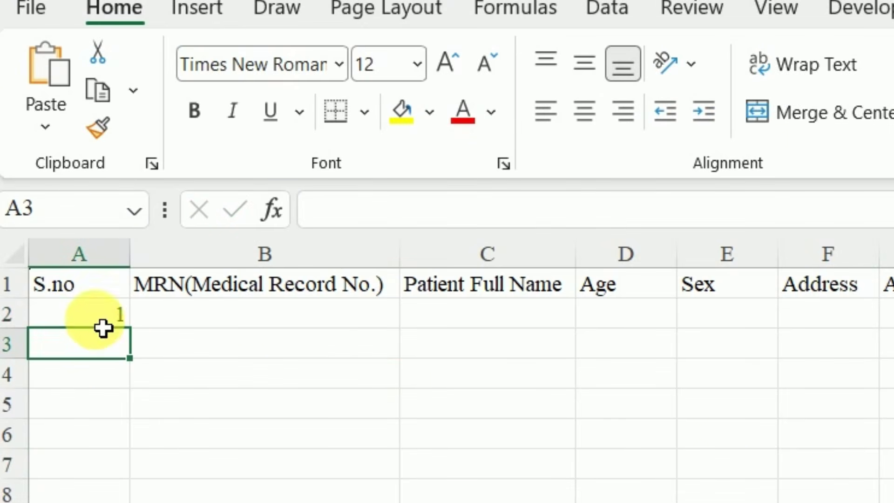
click(126, 324)
click(122, 347)
text(2)
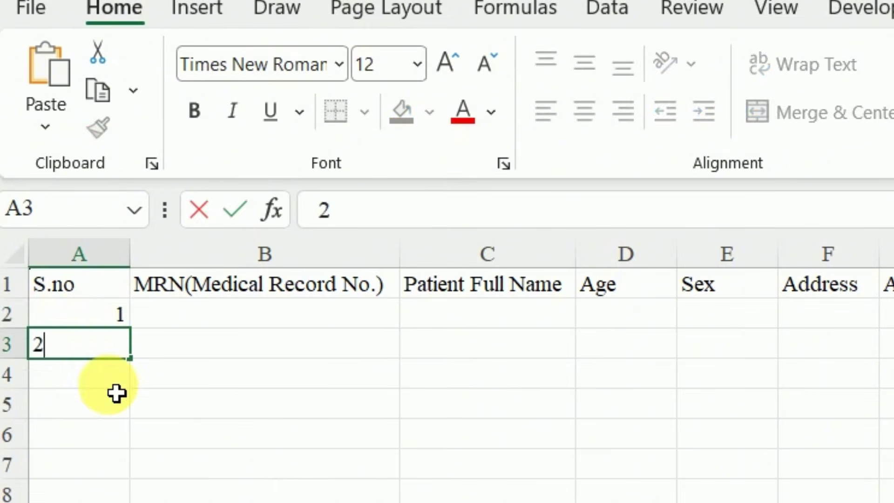
key(Return)
drag(112, 317, 103, 435)
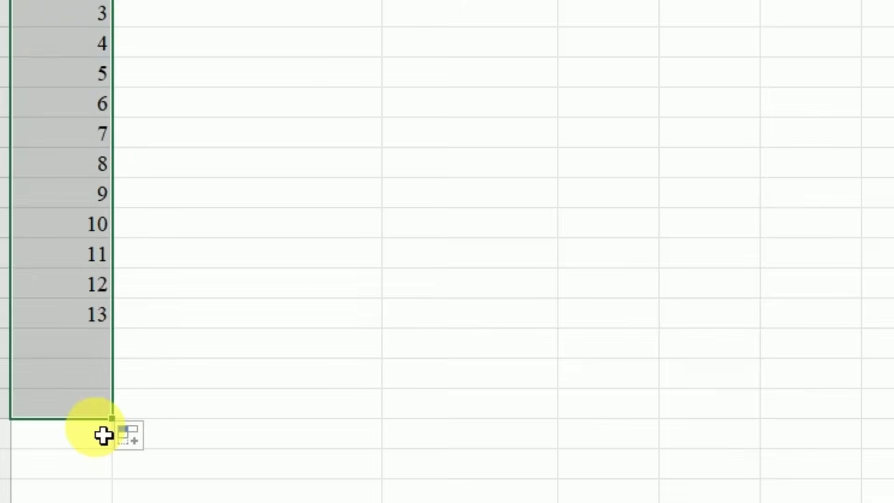
click(110, 323)
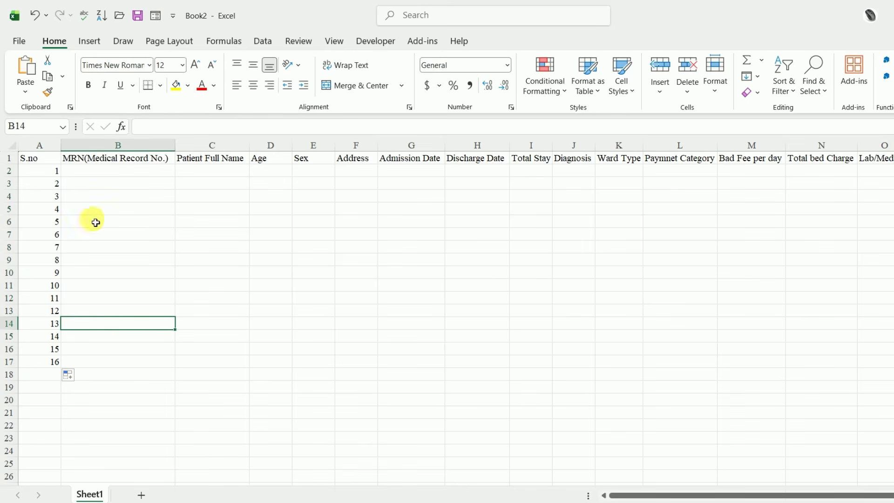
- Enter the first MRN-prefixed medical record number in B2 and fill the series down through B17
click(106, 174)
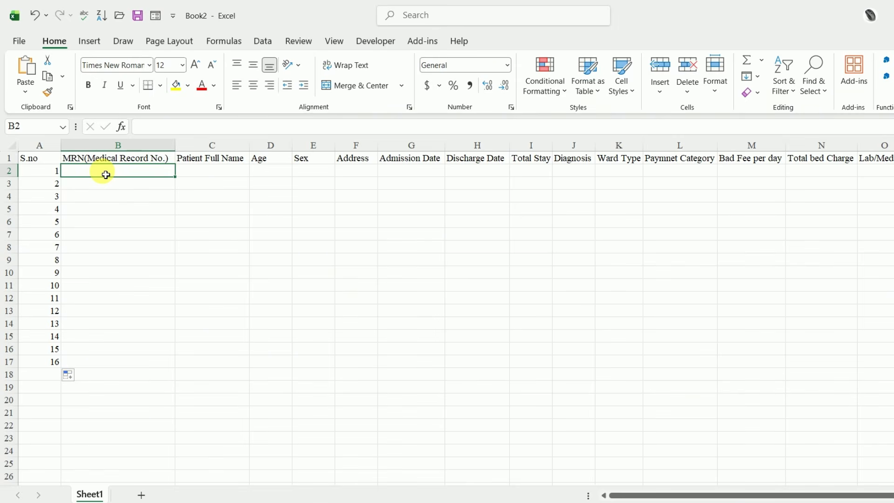
text(M)
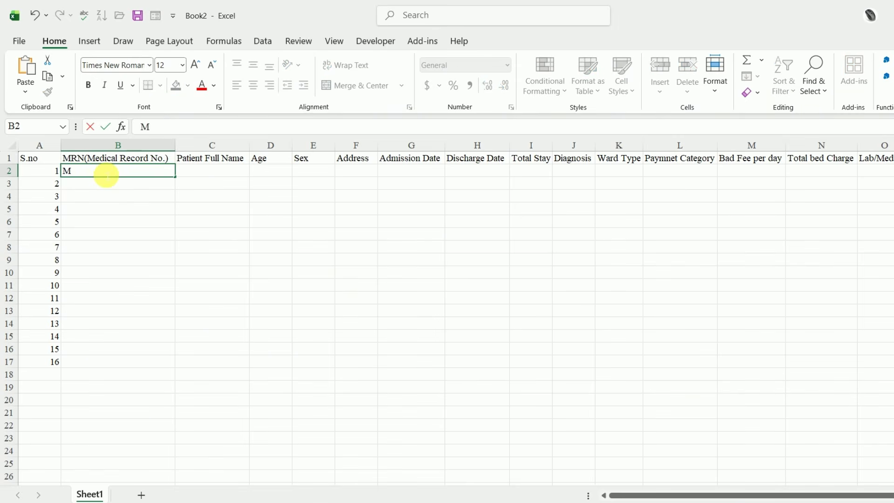
text(RN-1)
text(001)
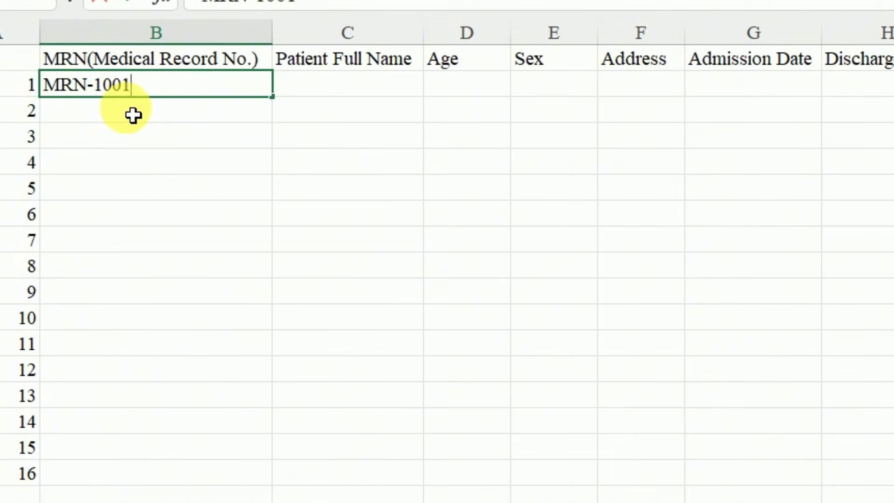
click(134, 117)
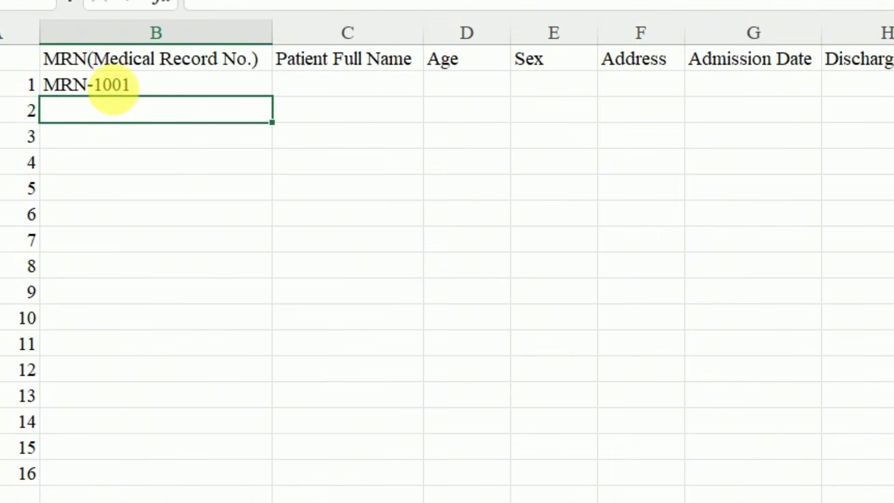
click(243, 92)
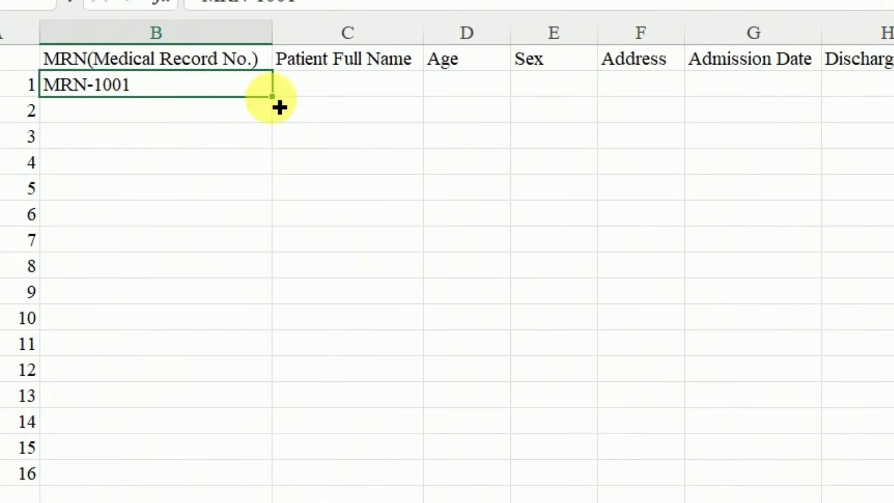
drag(273, 98, 246, 489)
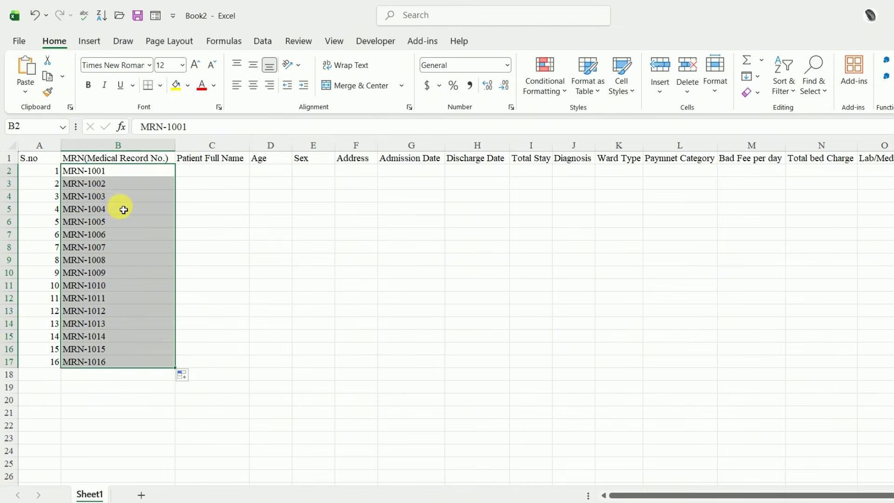
- Enter the first patient's full name in C2 and the age 45 in D2
click(183, 166)
click(217, 172)
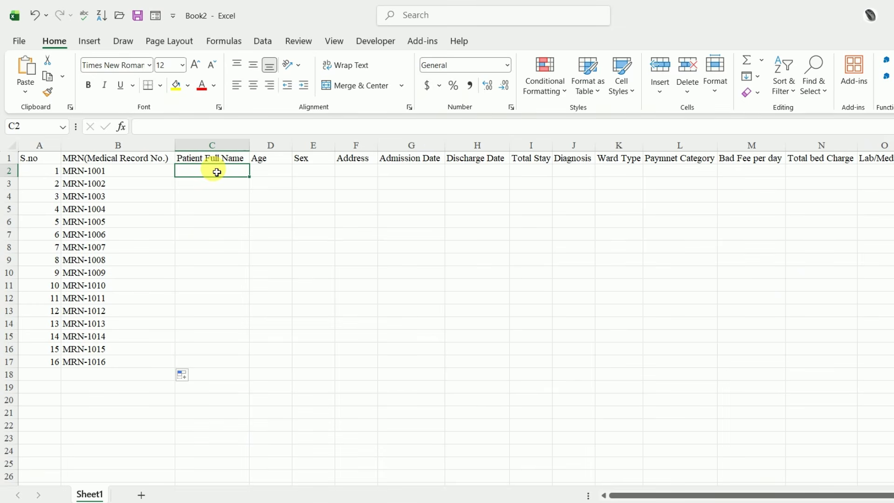
text(a)
key(BackSpace)
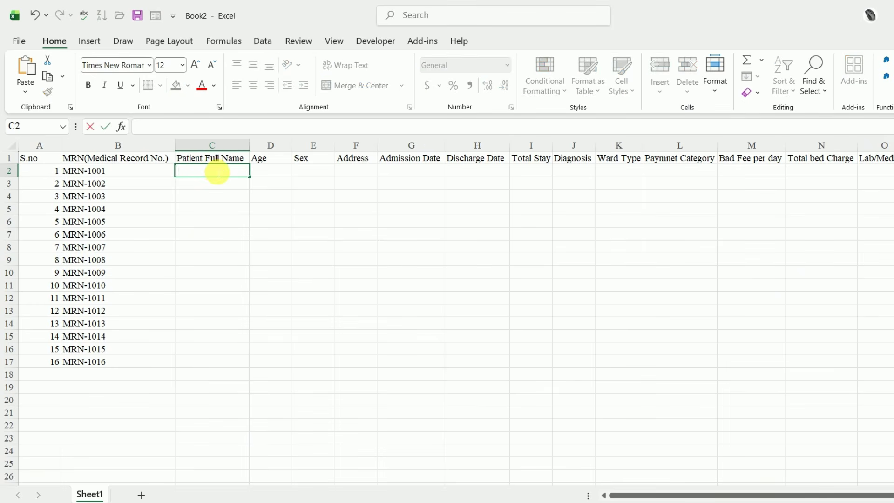
text(Abebe Te)
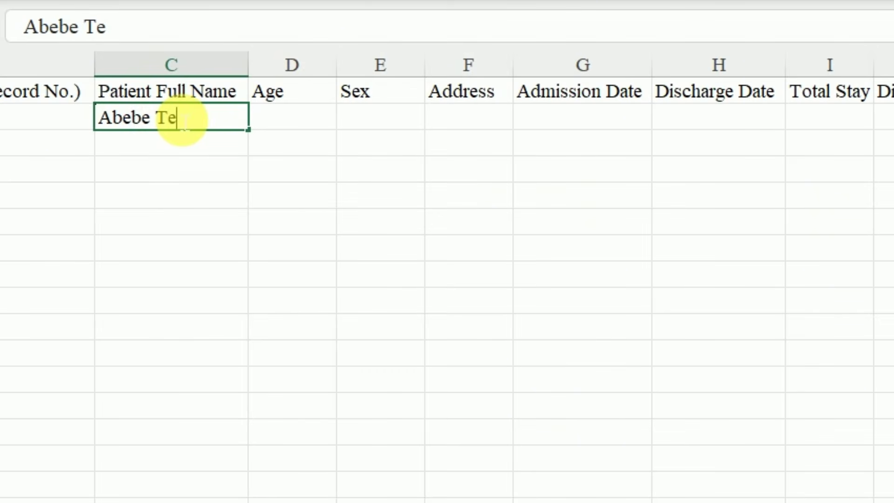
text(s)
text(faye)
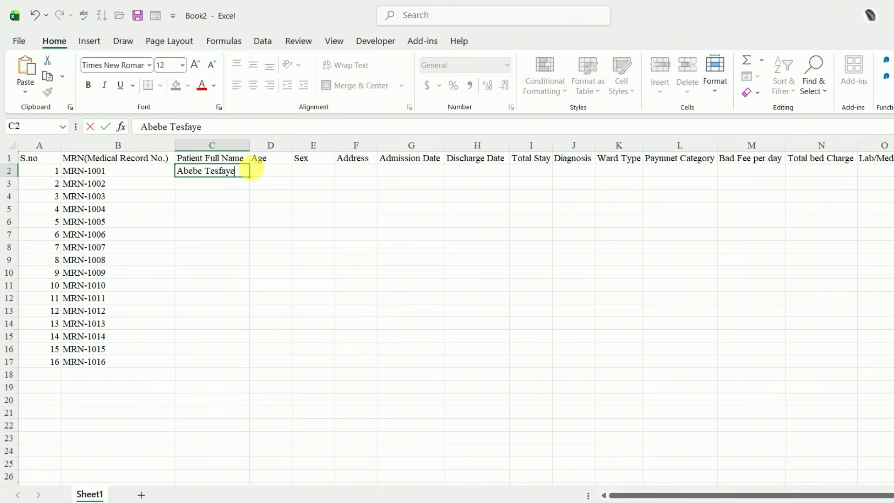
click(264, 172)
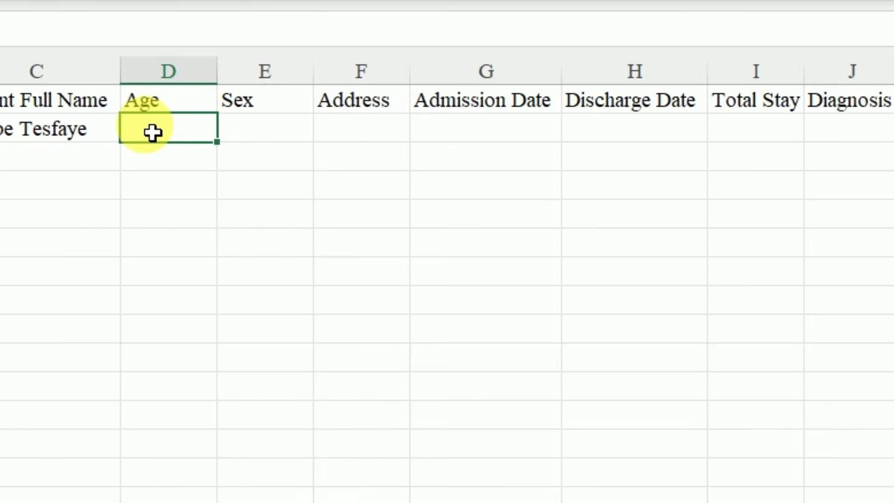
text(45)
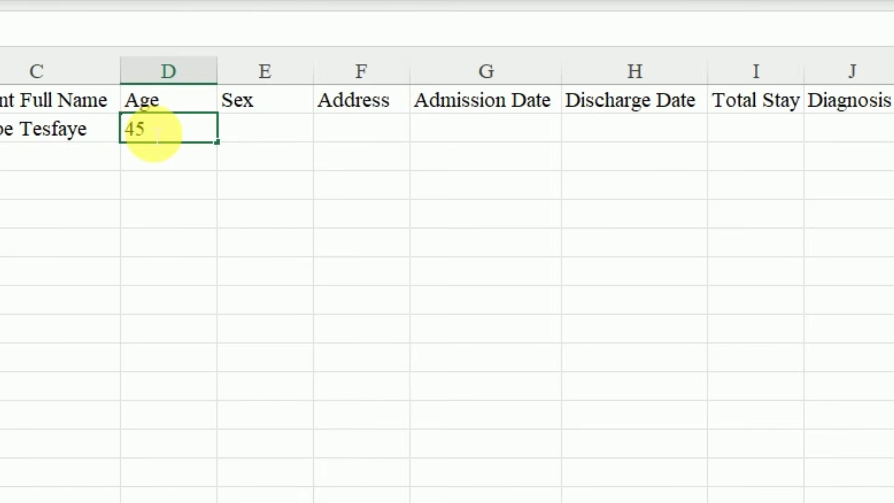
- Apply list data validation with the source F,M to the Sex column cells from E2 downward
click(270, 138)
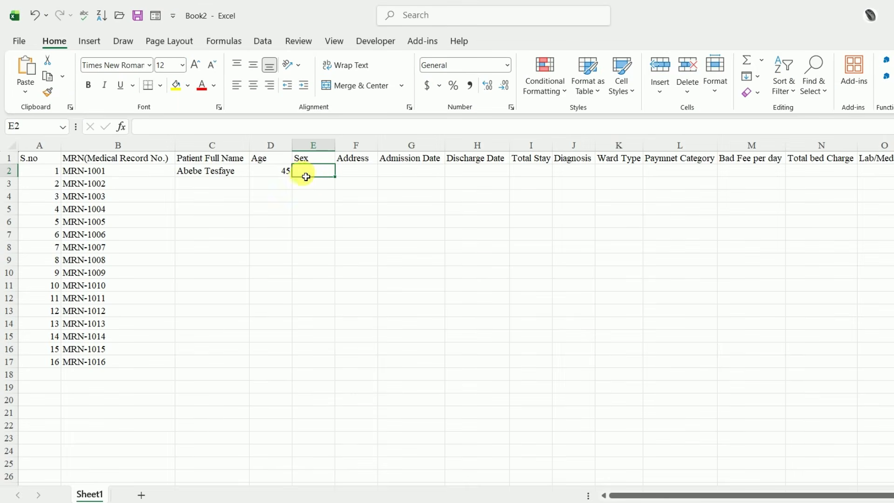
drag(324, 211, 326, 476)
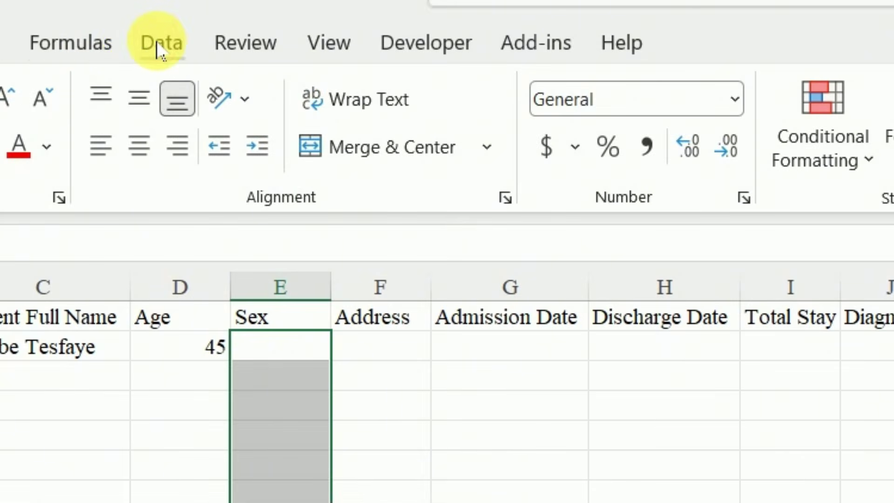
click(160, 46)
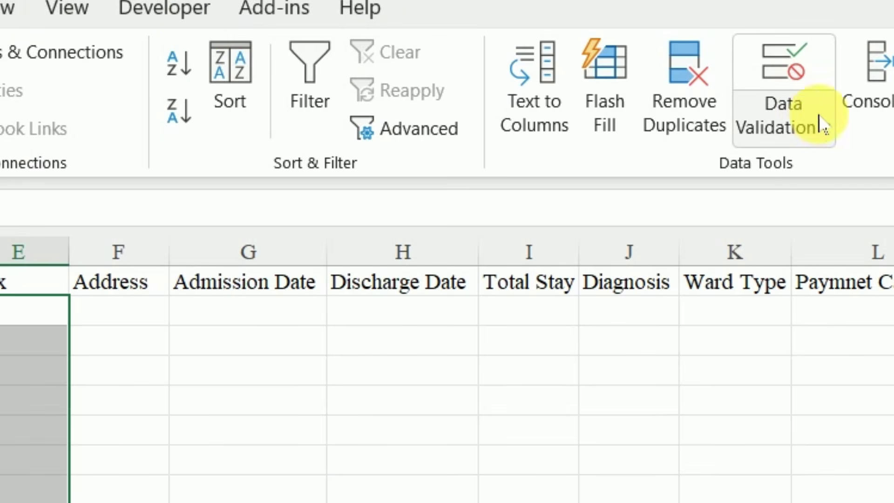
click(824, 128)
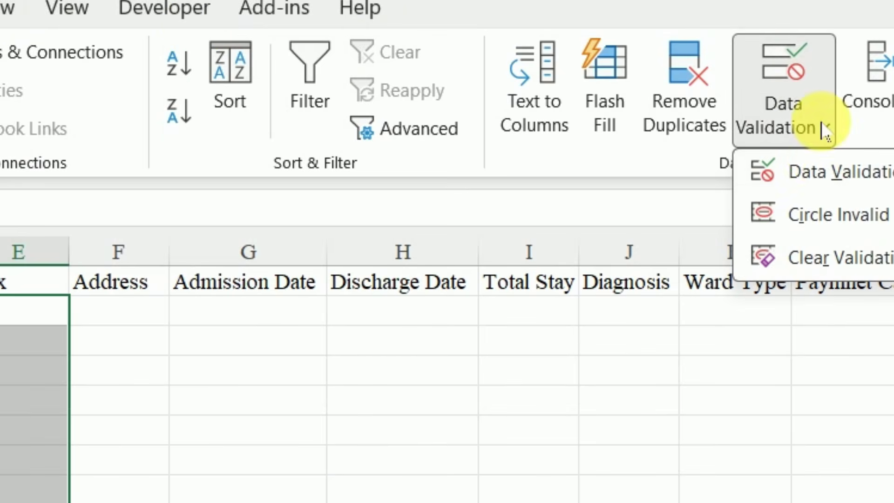
click(816, 179)
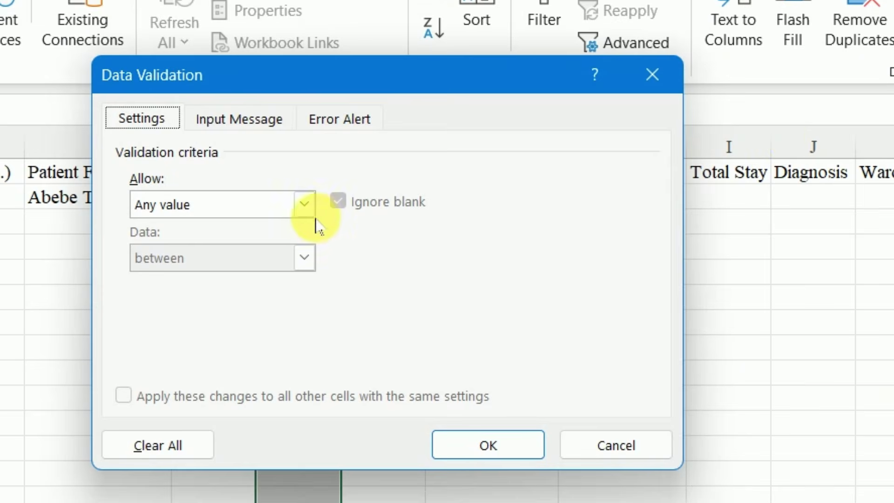
click(27, 321)
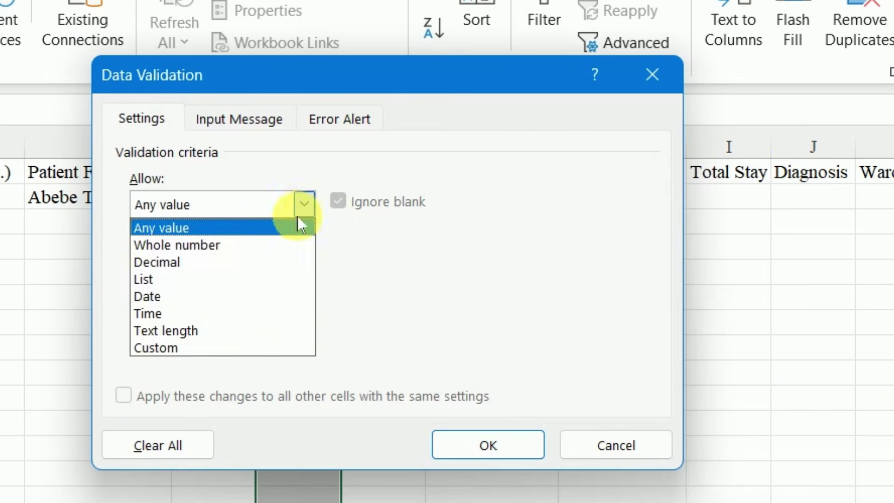
click(177, 281)
click(193, 313)
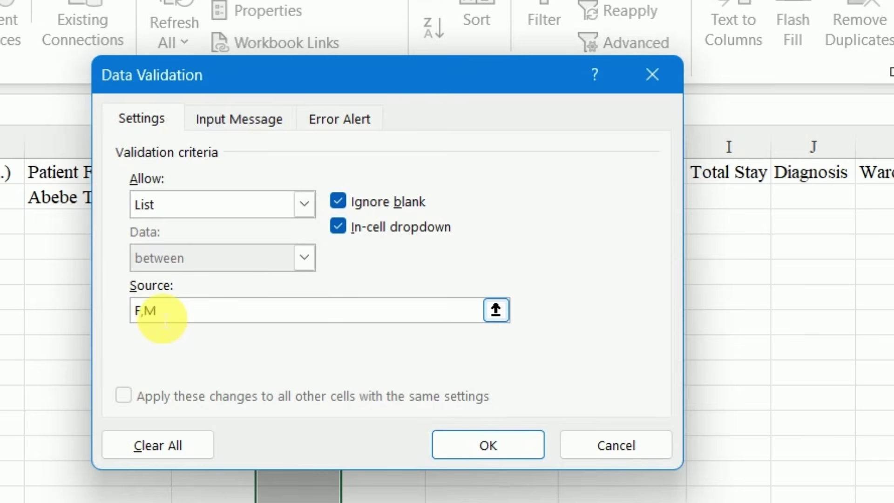
click(487, 444)
click(383, 399)
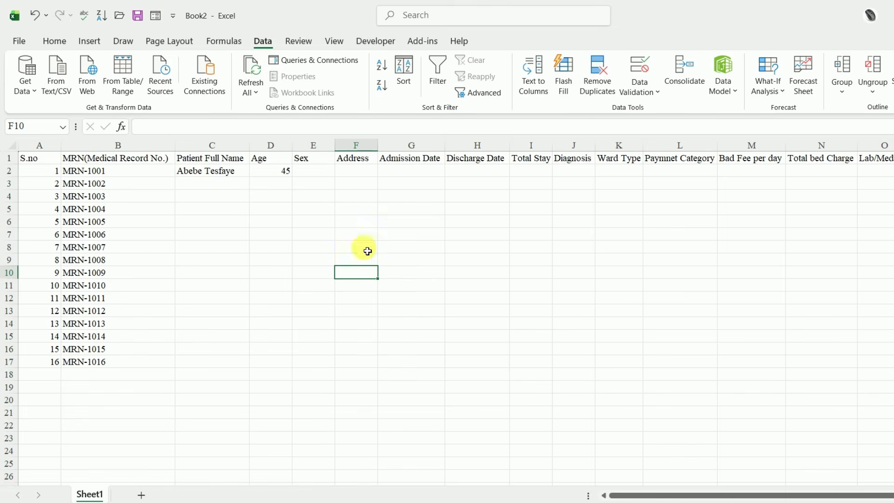
- Choose M from the Sex list in E2 and check that the cells below offer the same list
click(326, 197)
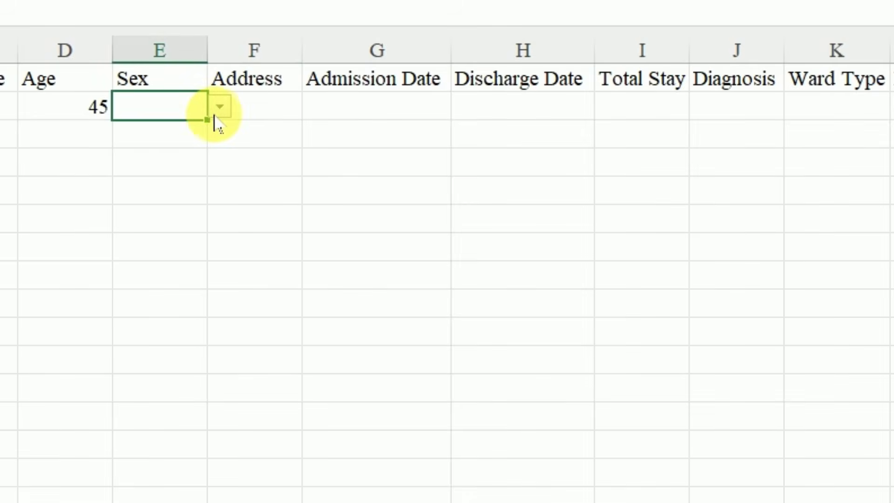
click(220, 112)
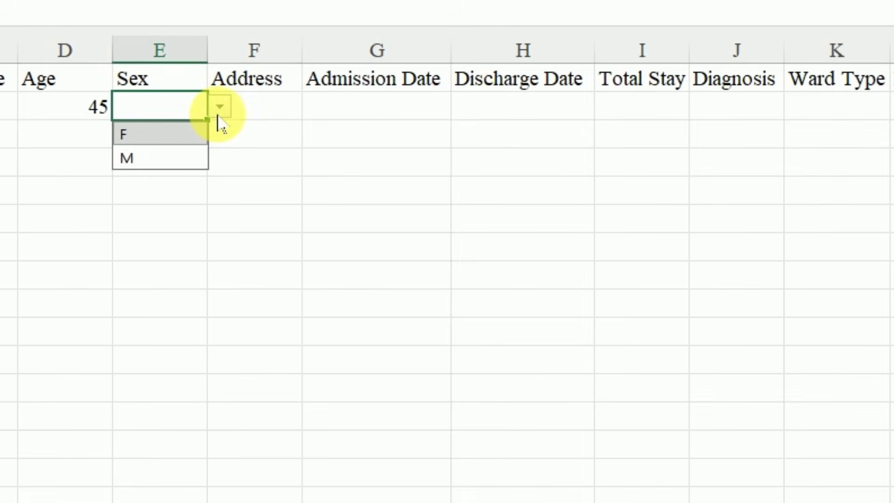
click(140, 162)
click(161, 144)
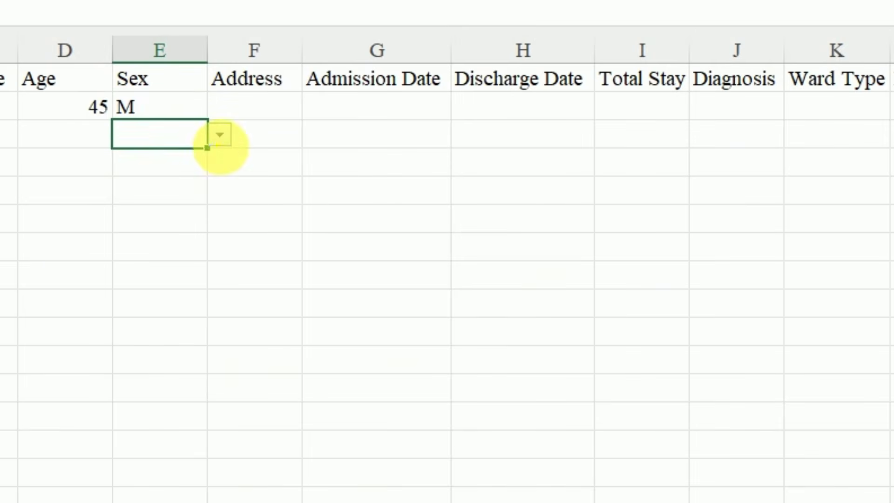
click(220, 136)
click(176, 247)
click(170, 329)
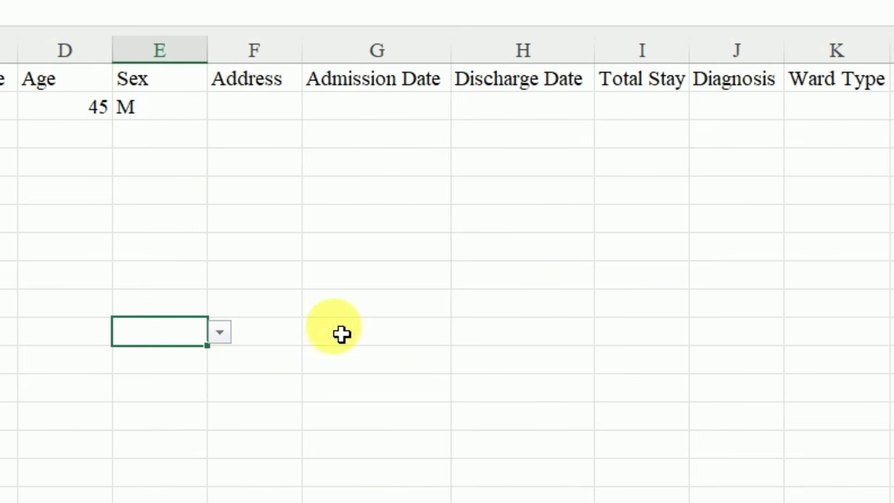
- Enter the first patient's address in F2 and fit the Address column to its contents
click(244, 106)
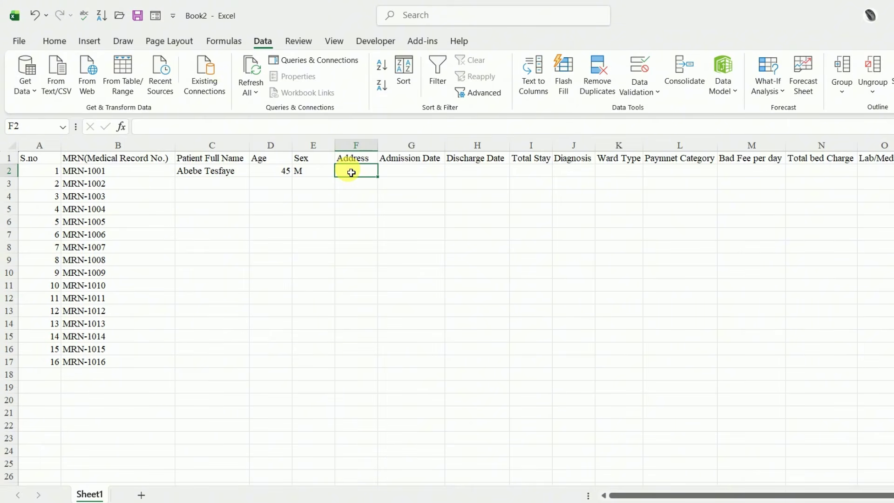
text(Ad)
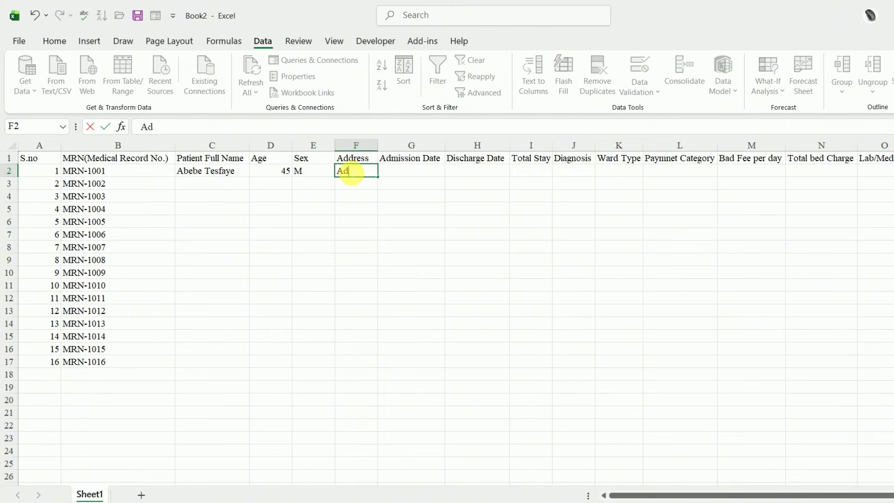
text(di)
text(s Ababa)
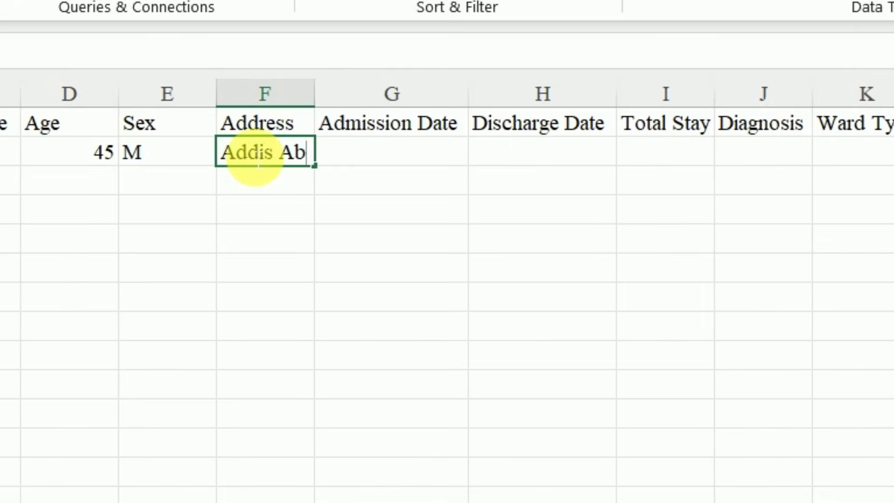
click(314, 217)
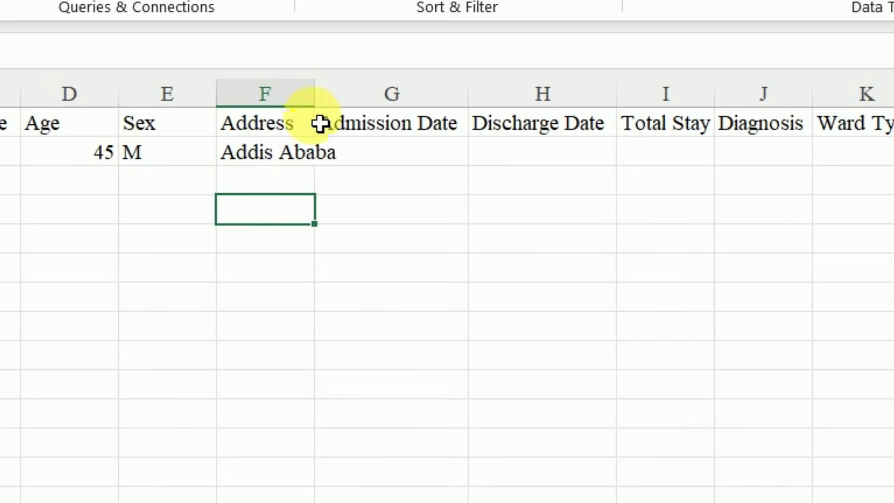
double_click(314, 93)
- Format the Admission Date and Discharge Date cells from row 2 through row 26 as Short Date
click(429, 160)
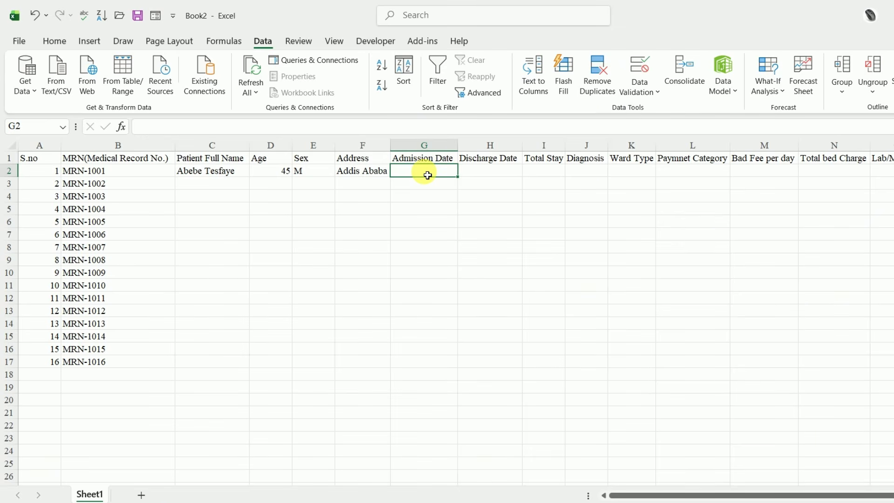
drag(428, 175, 410, 480)
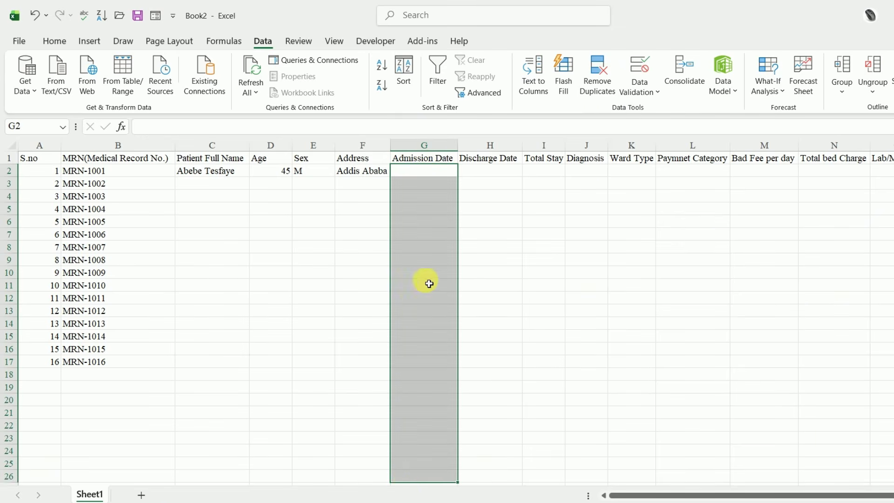
click(54, 41)
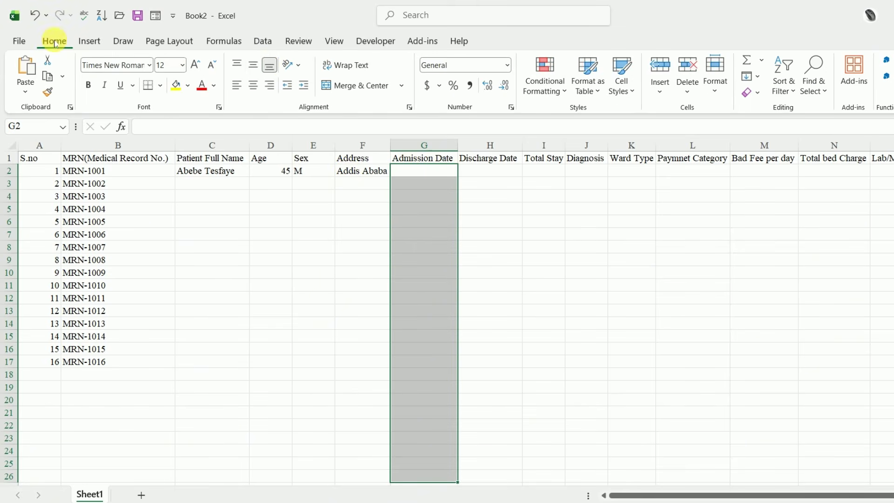
click(506, 67)
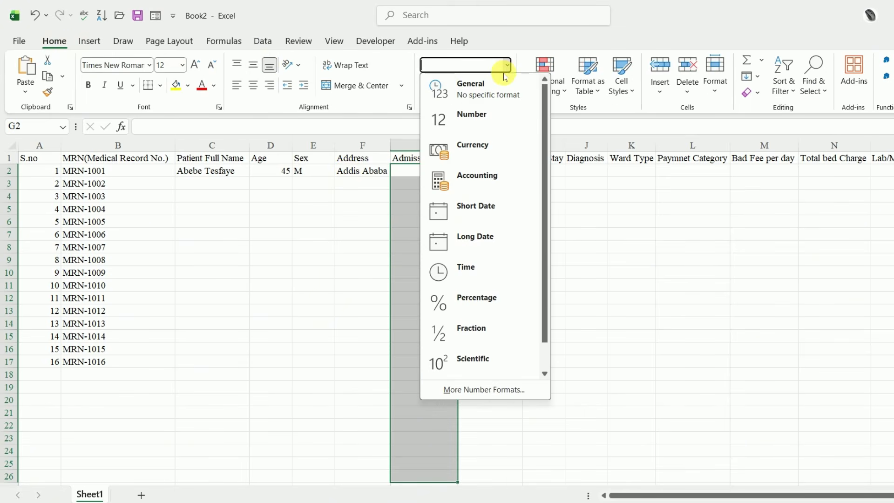
click(481, 211)
drag(484, 171, 519, 479)
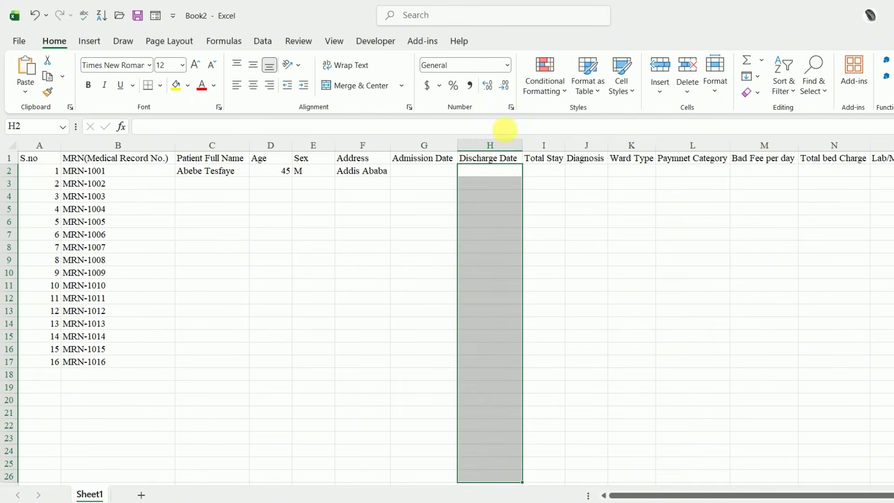
click(507, 66)
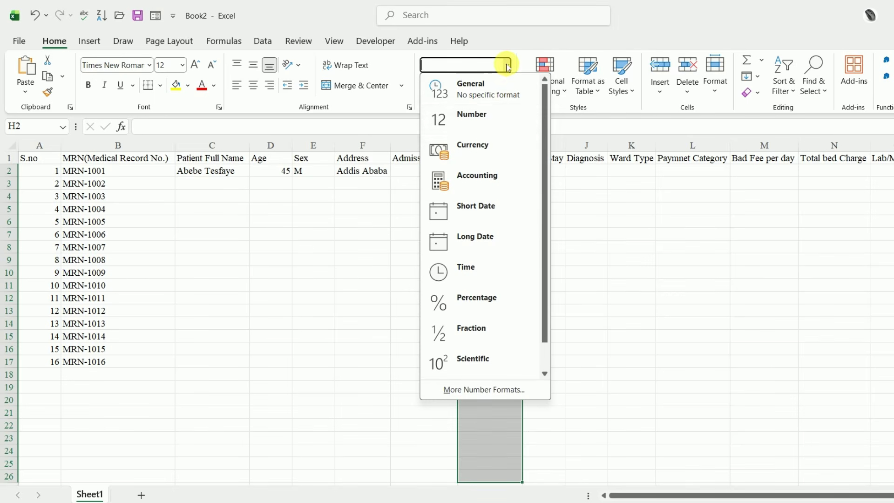
click(482, 209)
- Enter the admission date 2026-06-01 for the first patient in G2
click(421, 173)
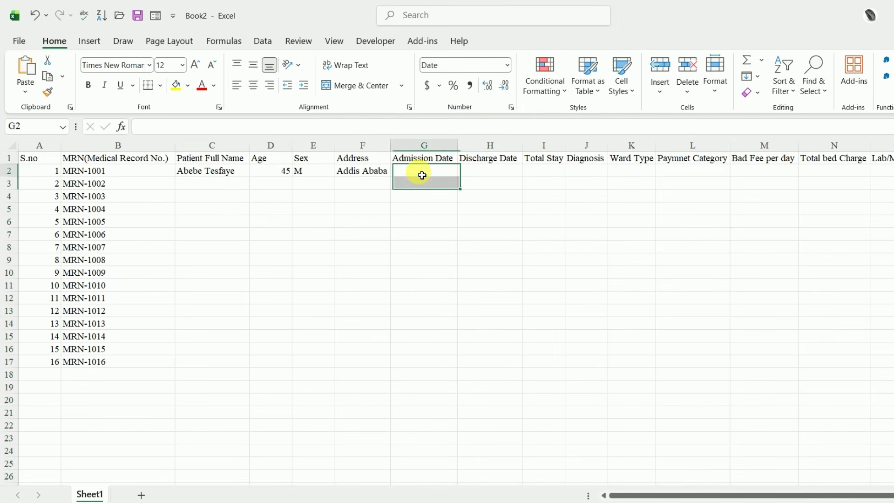
text(2026-0)
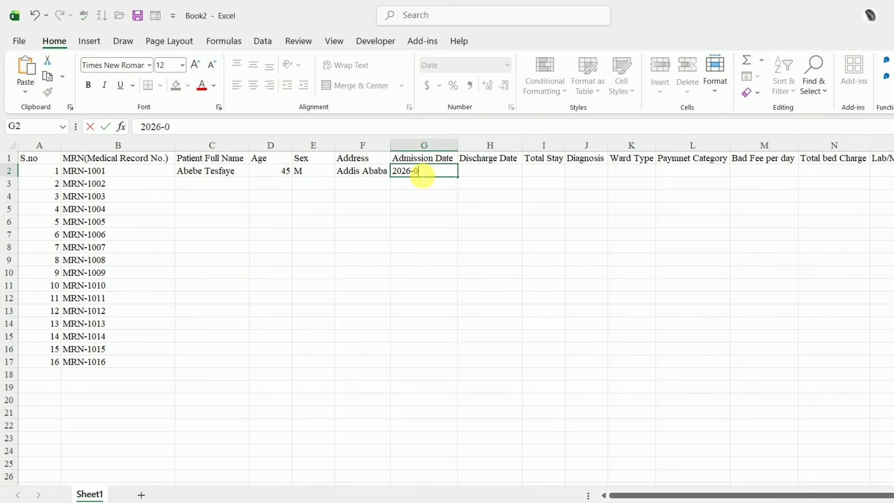
text(6)
text(-01)
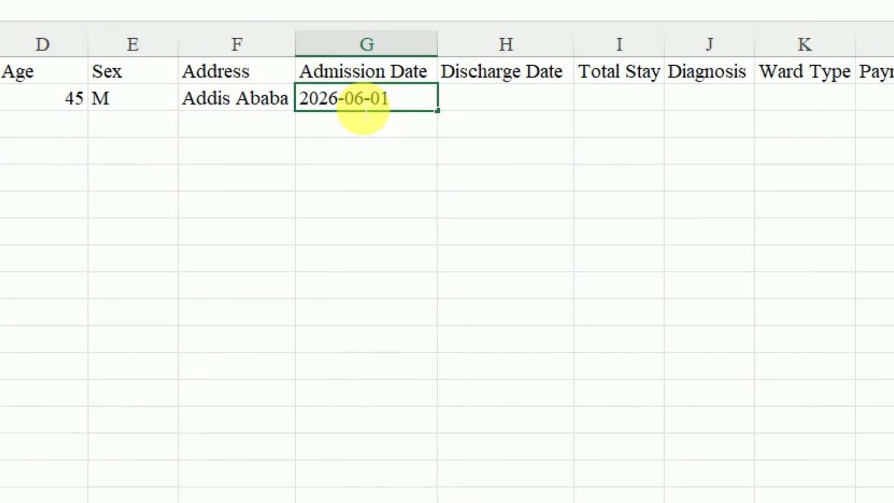
key(Return)
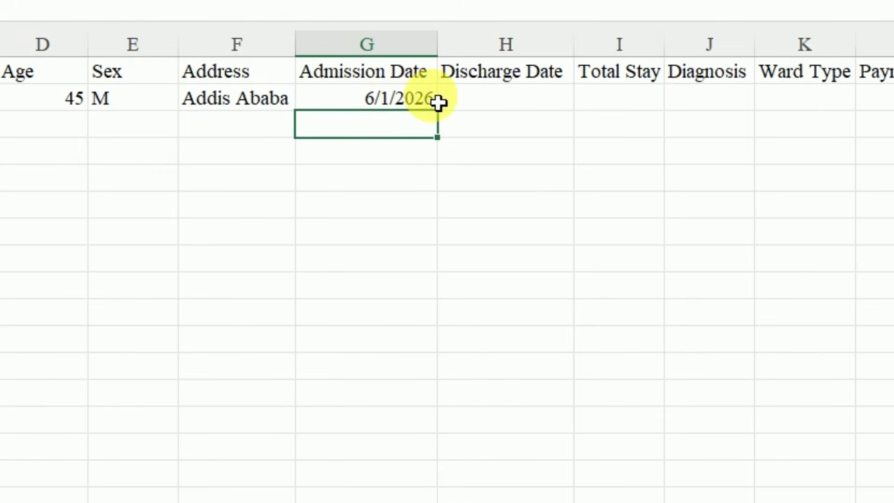
click(375, 102)
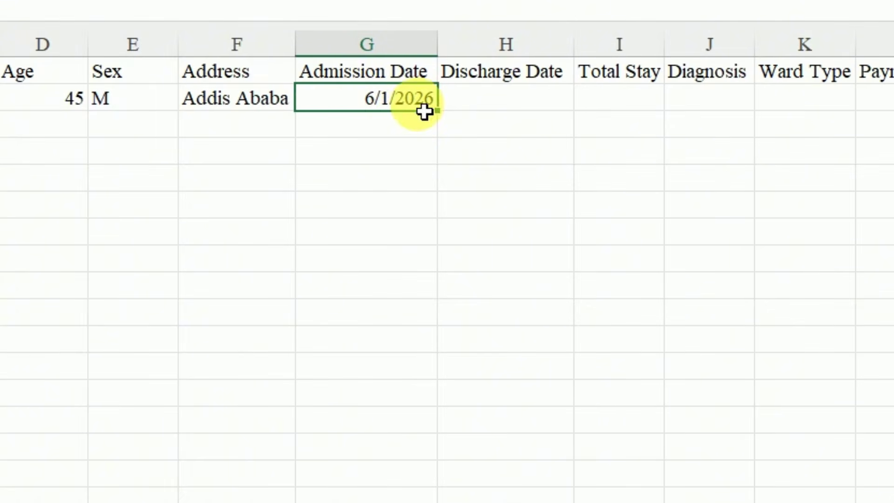
- Enter the discharge date 2026-06-06 for the first patient in H2
click(482, 101)
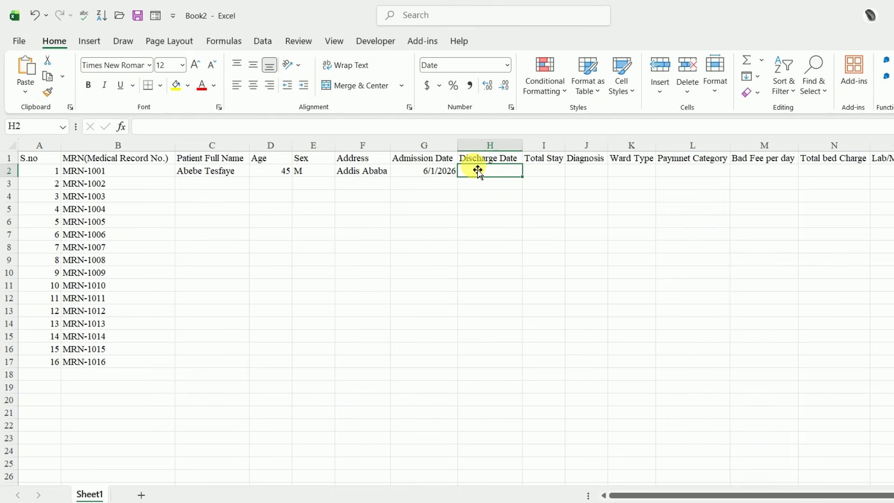
text(20)
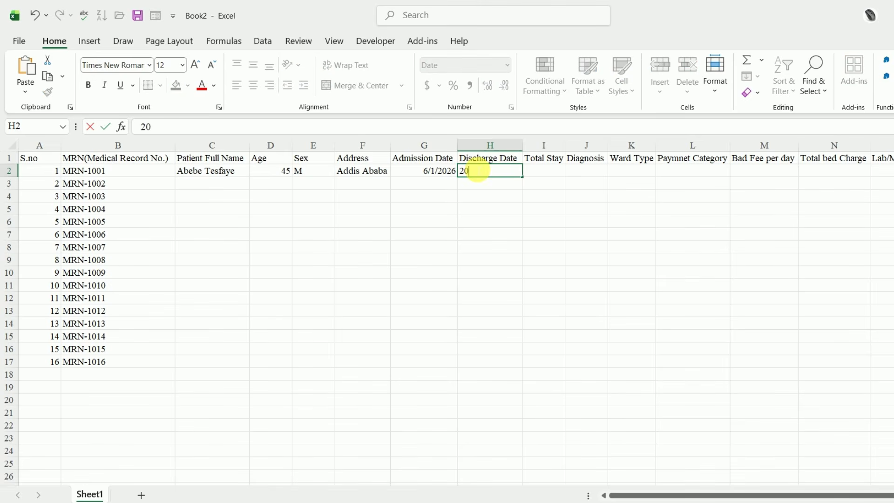
text(26)
text(-06-06)
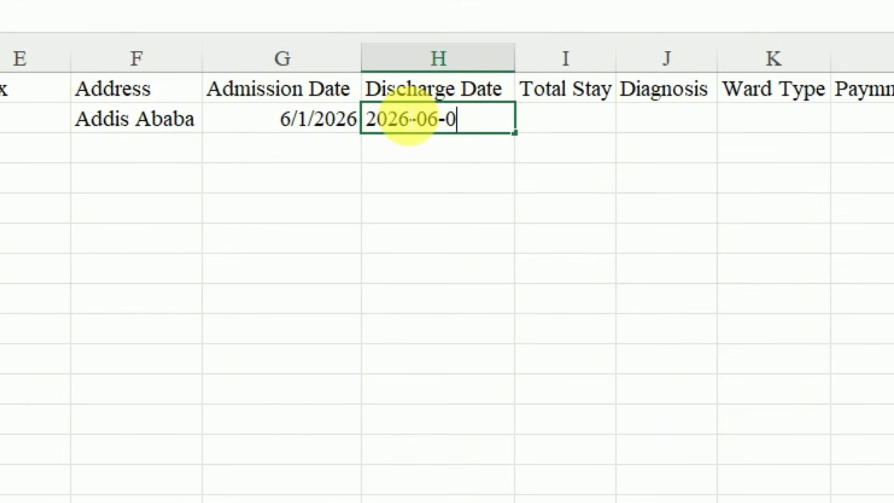
key(Return)
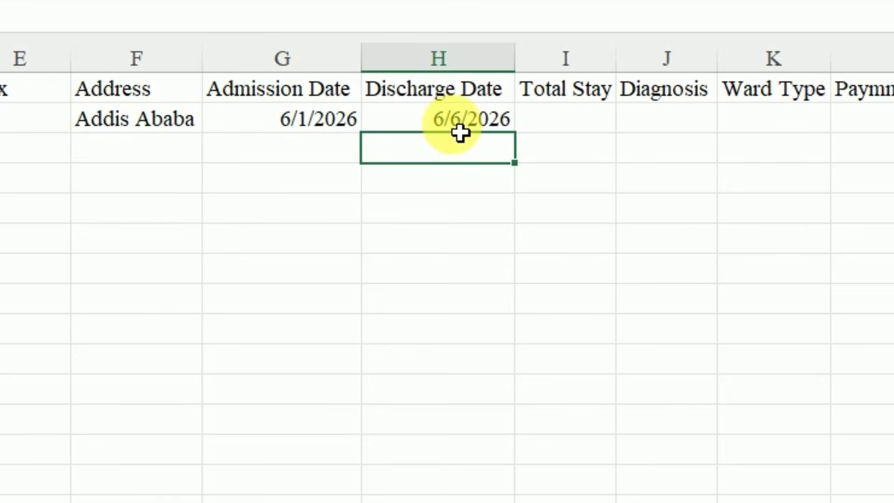
click(499, 122)
- Enter Acute Pneumonia as the first patient's diagnosis in J2 and widen the Diagnosis column to fit
double_click(554, 123)
click(578, 151)
click(566, 123)
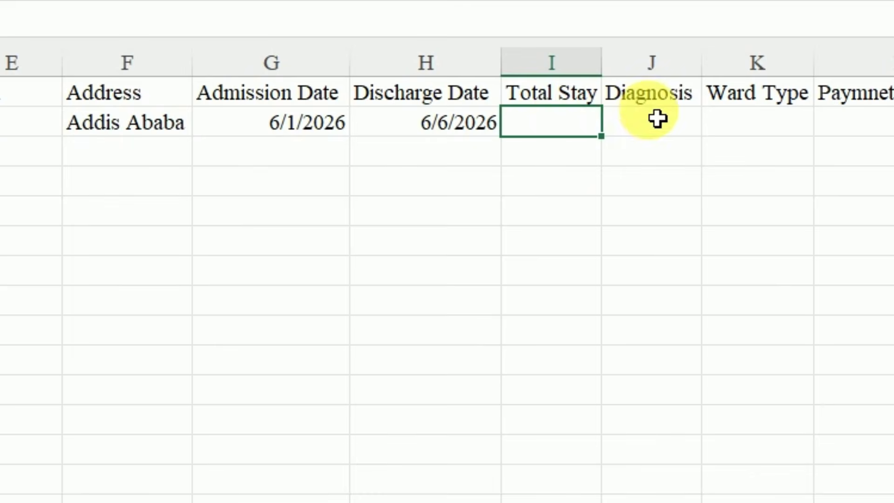
click(729, 151)
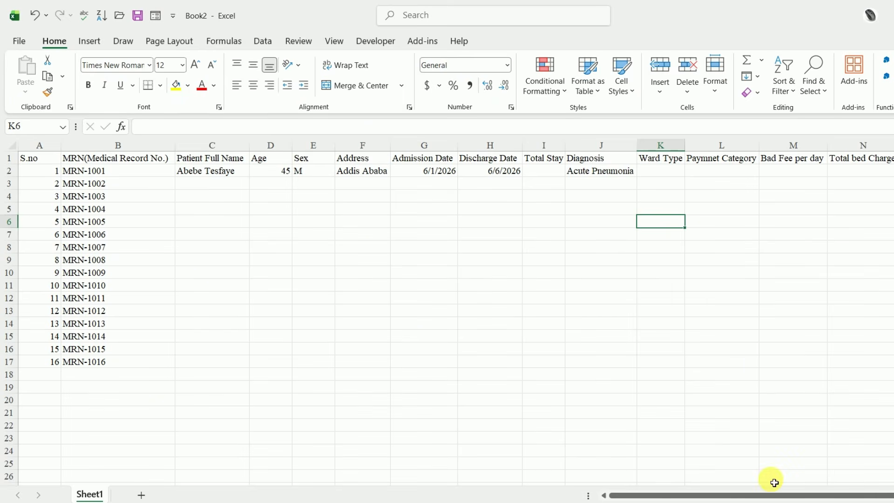
- Enter General Ward as the ward type in K2 and widen the Ward Type column to fit
drag(798, 494, 826, 493)
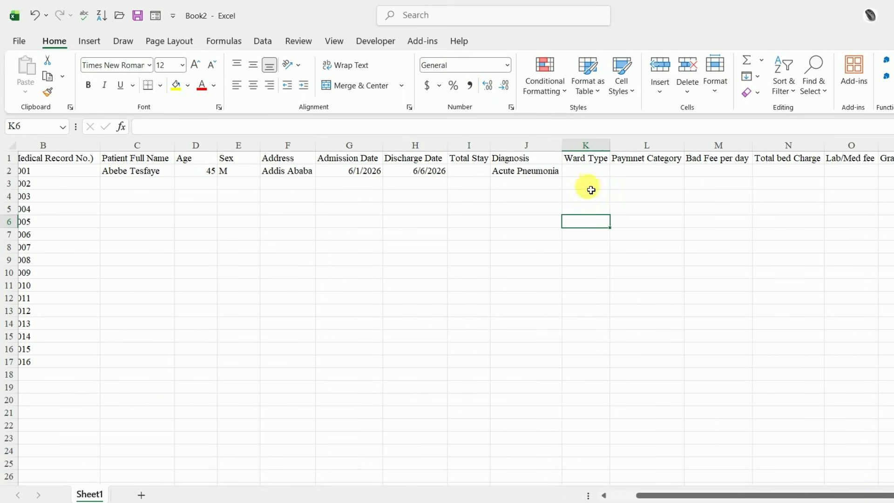
click(597, 171)
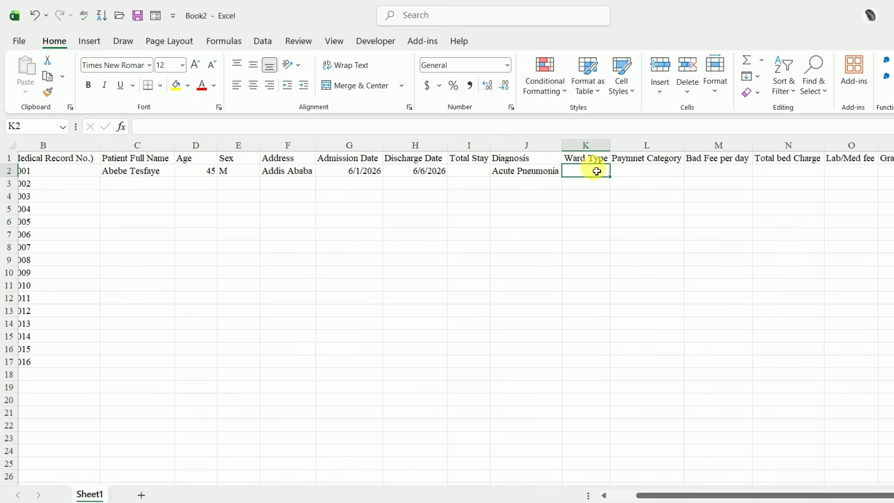
text(General Ward)
drag(610, 145, 623, 151)
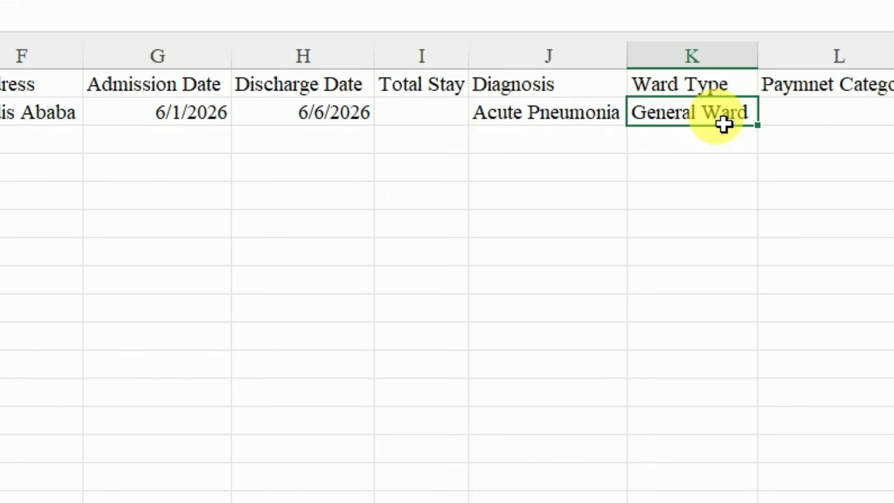
- Enter Cash as the payment category in L2 and 500 as the daily bed fee in M2
click(830, 123)
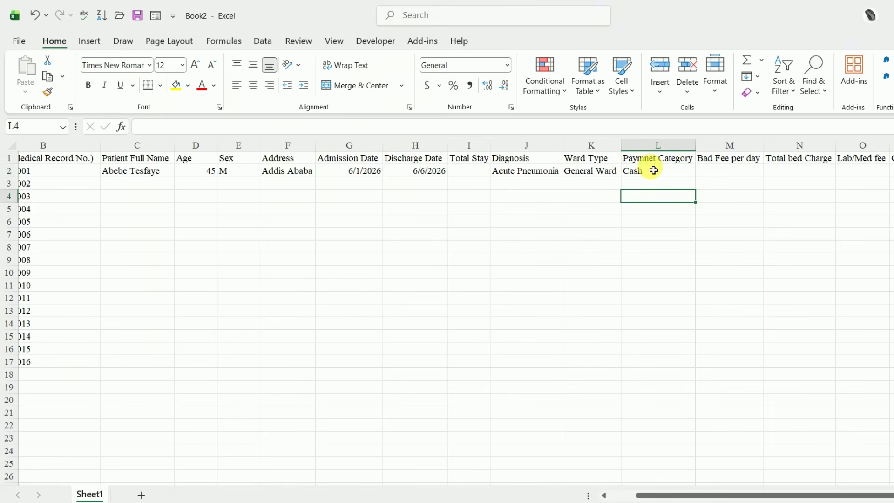
click(643, 172)
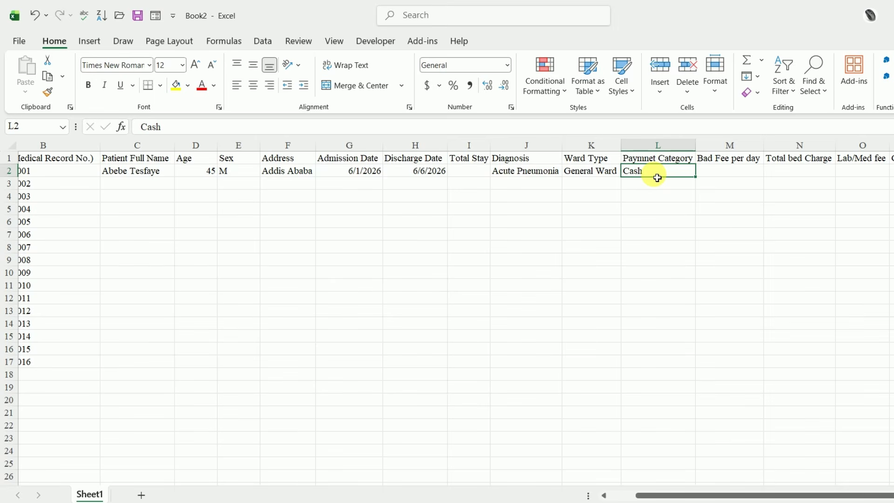
click(736, 175)
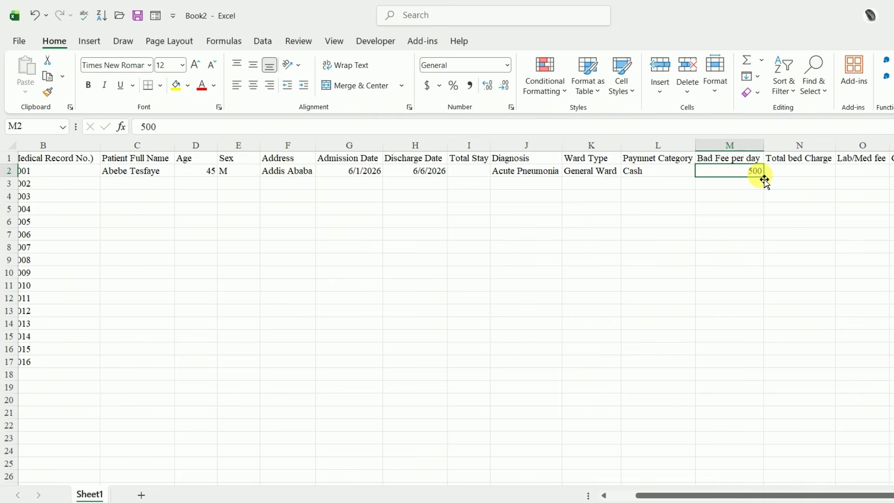
- Fill the bed fee from M2 down through M22 and apply the Number format to the range
drag(765, 179, 757, 426)
click(507, 66)
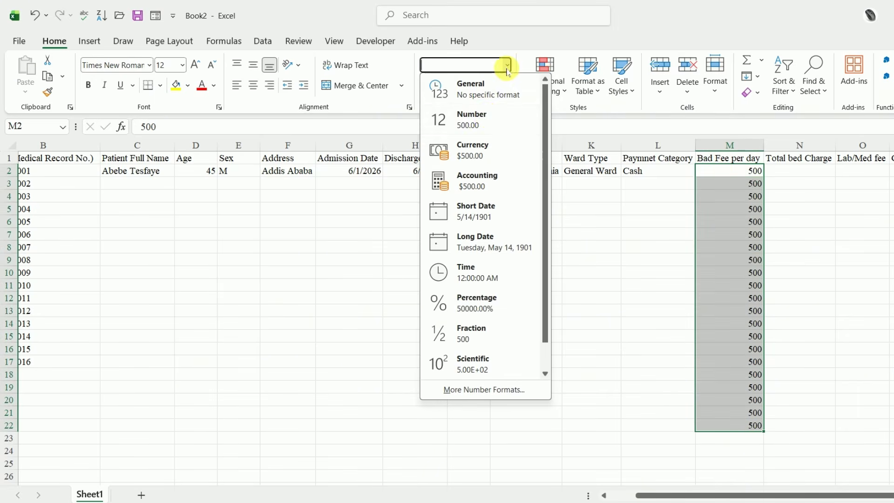
click(497, 114)
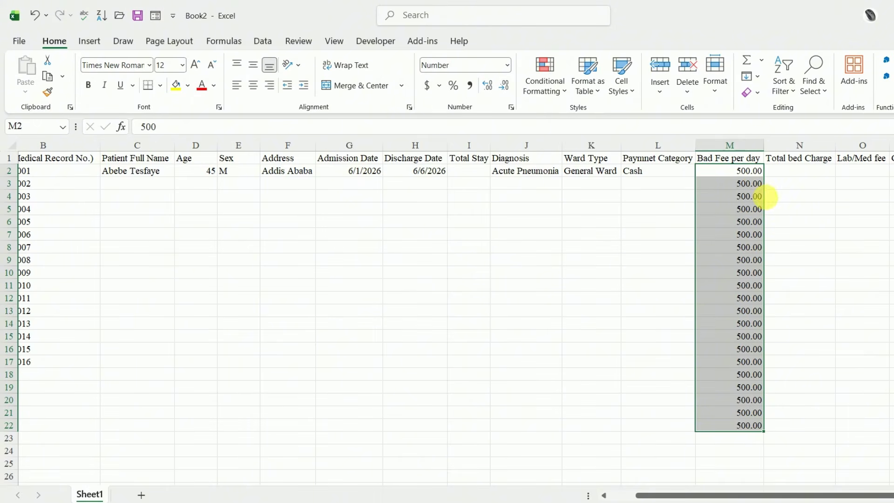
- Clear the copied bed fees from M3 through M22 and select the Total bed Charge cell N2
click(790, 209)
drag(753, 192, 753, 438)
key(Delete)
click(832, 386)
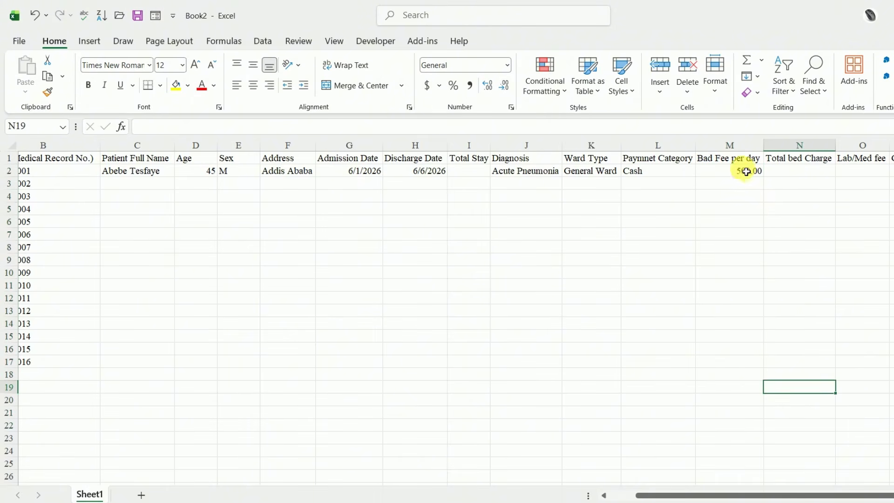
click(783, 175)
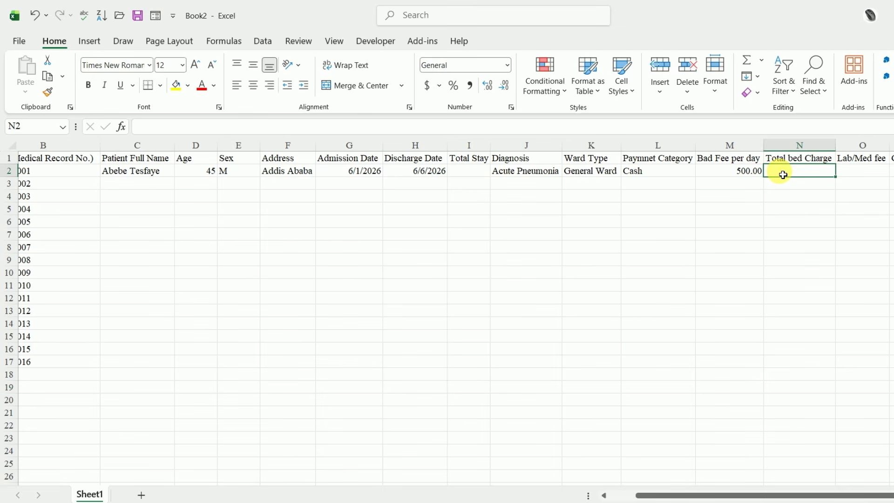
- Enter 1500 as the Lab/Med fee in O2 and widen the Grand Total column to fit its header
click(865, 175)
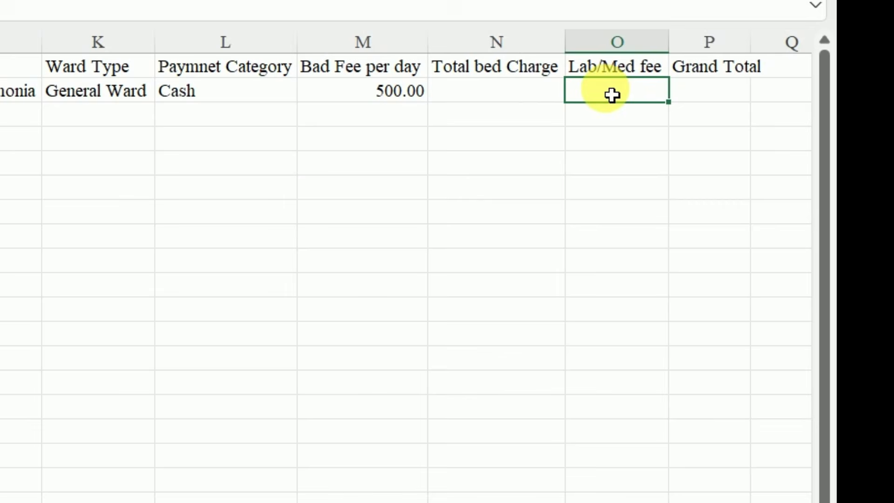
text(1)
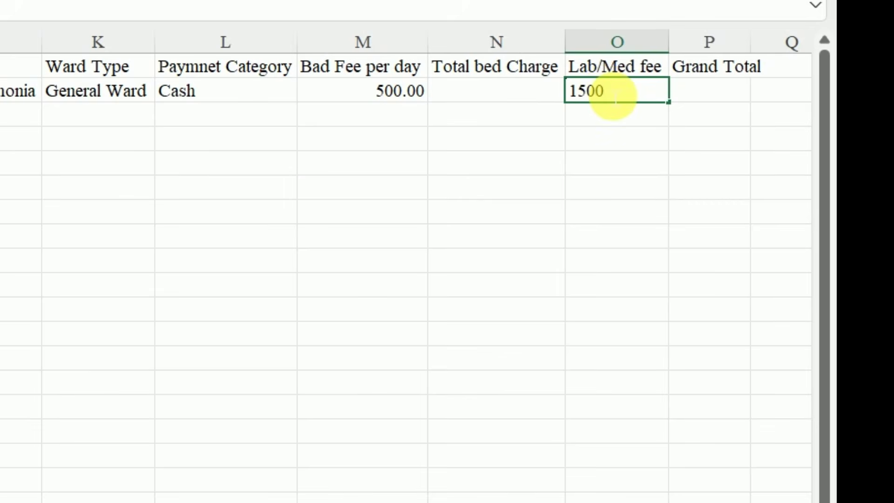
text(500)
key(Return)
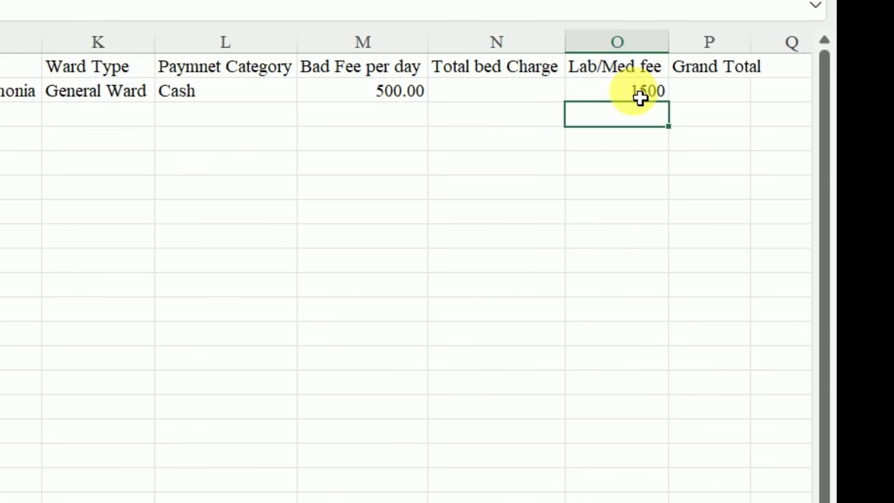
click(703, 98)
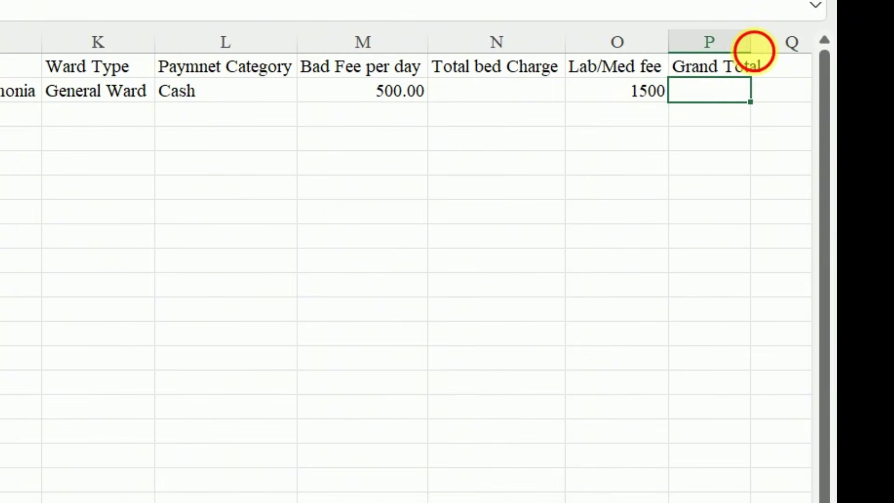
double_click(751, 46)
click(469, 218)
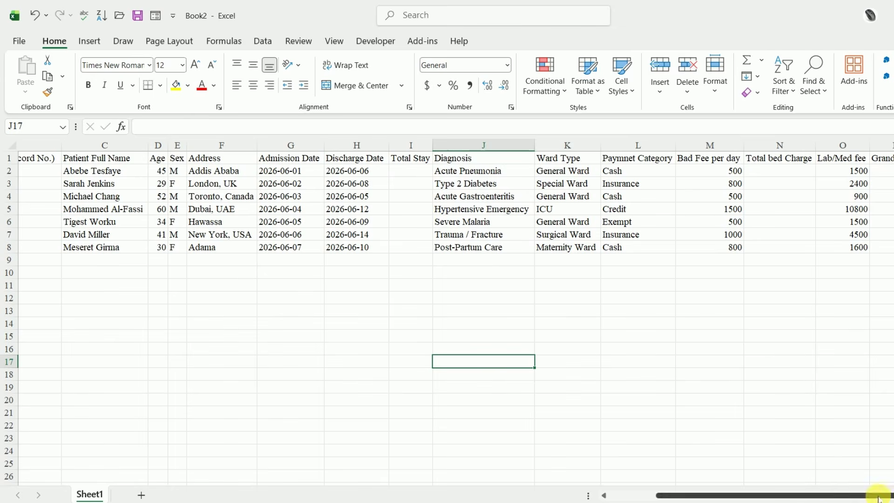
click(889, 502)
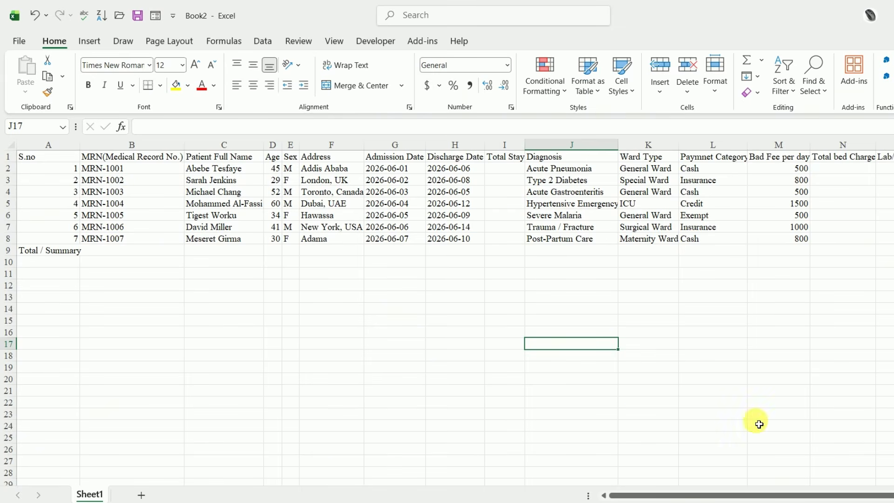
click(671, 379)
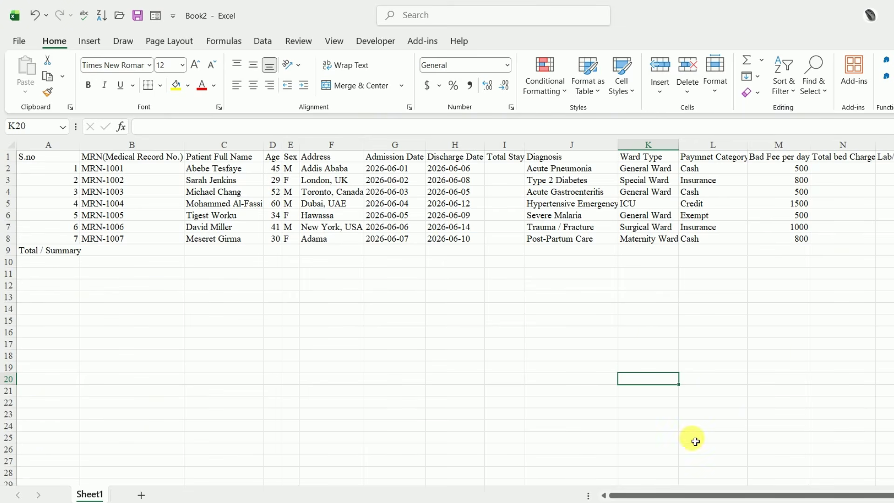
click(34, 255)
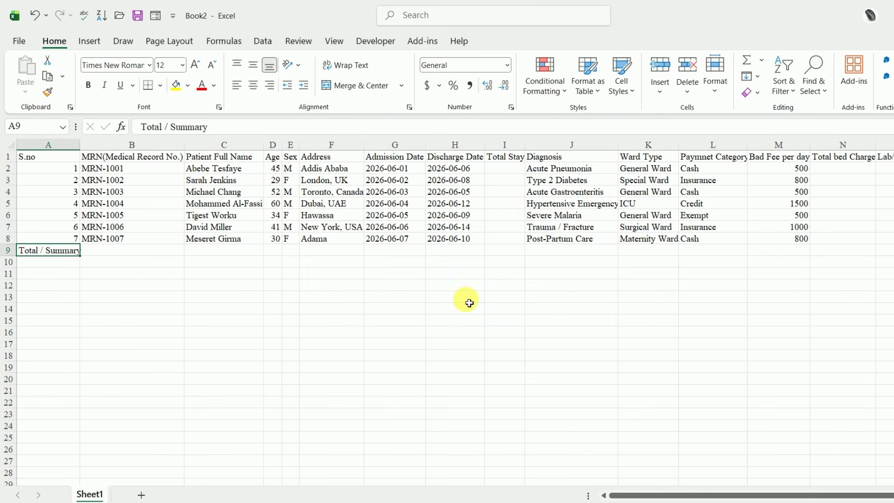
scroll(882, 495, right, 3)
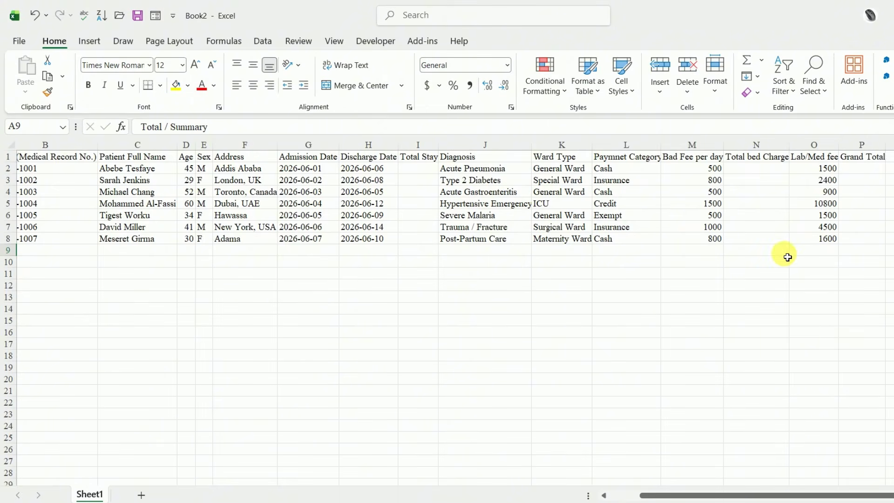
- Calculate the first patient's Total Stay in I2 from the discharge and admission dates with the formula =H2-G2+1
click(426, 172)
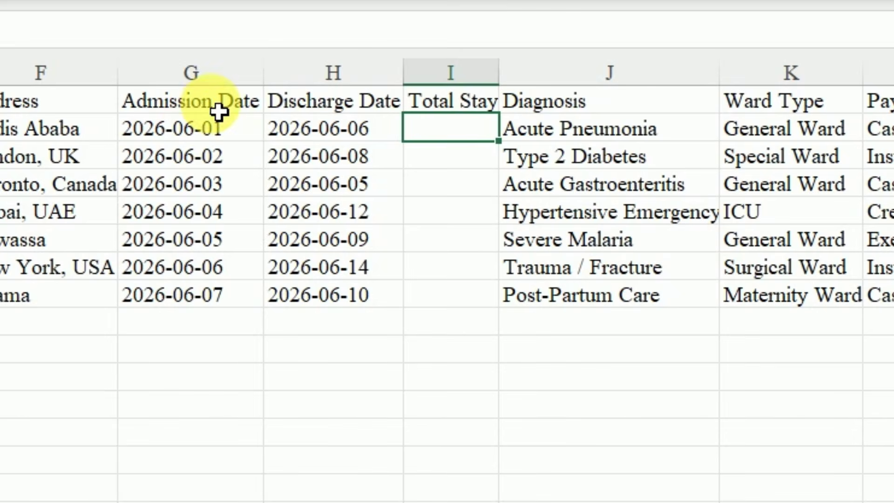
click(320, 161)
click(290, 104)
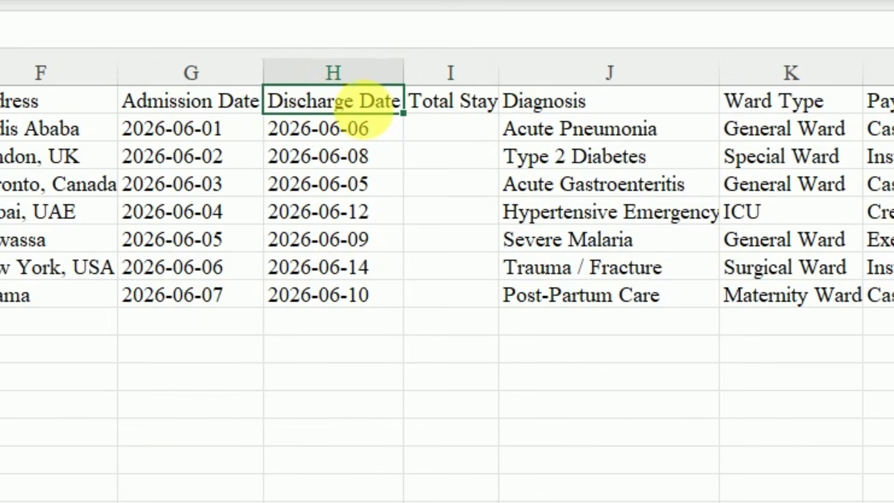
click(444, 133)
text(=)
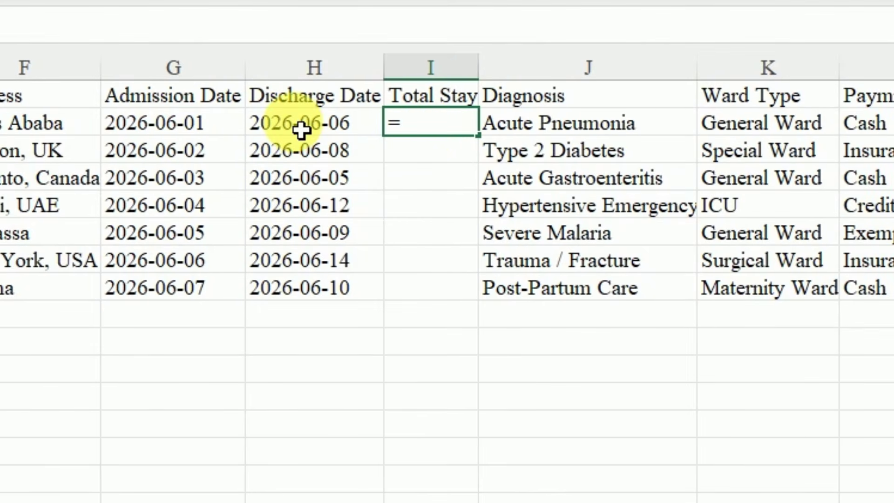
click(321, 136)
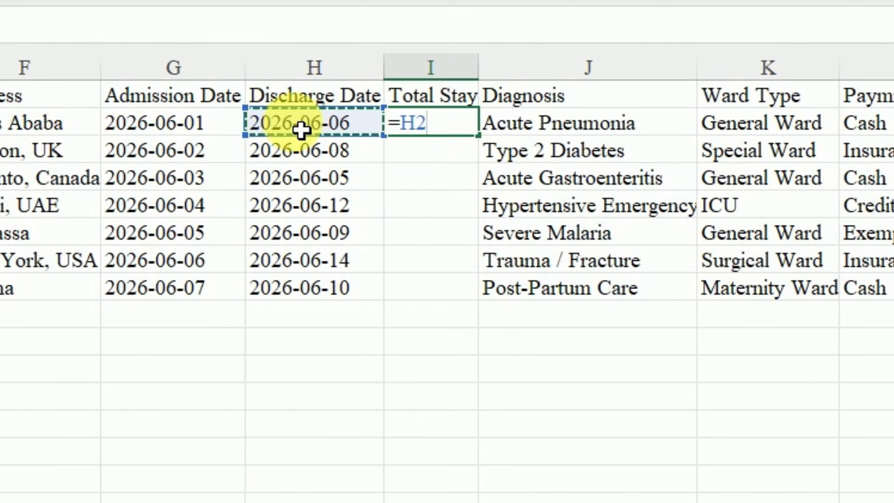
text(-)
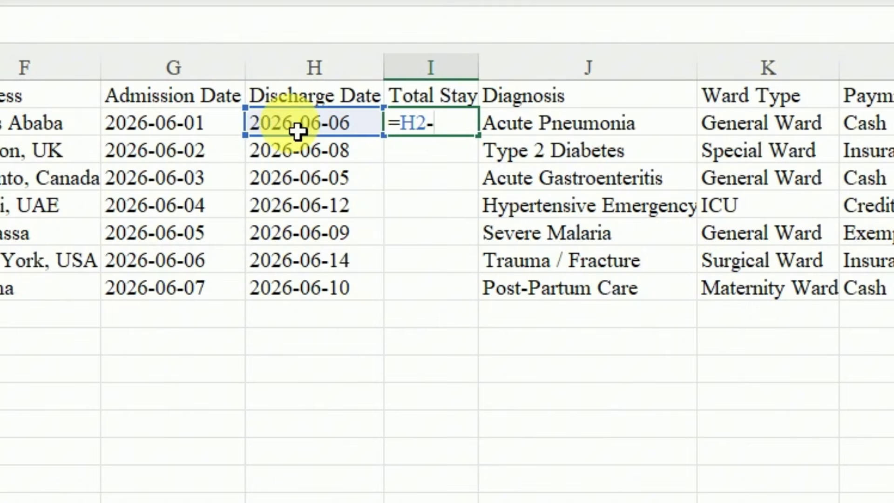
click(218, 139)
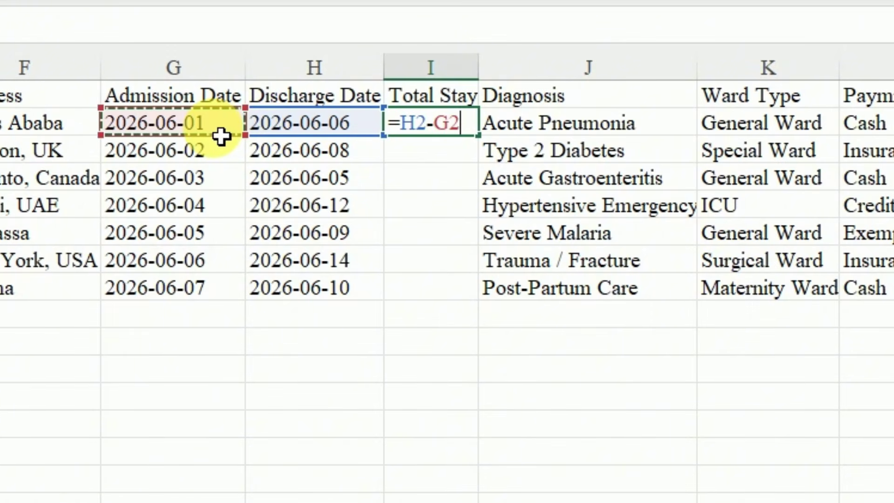
text(+)
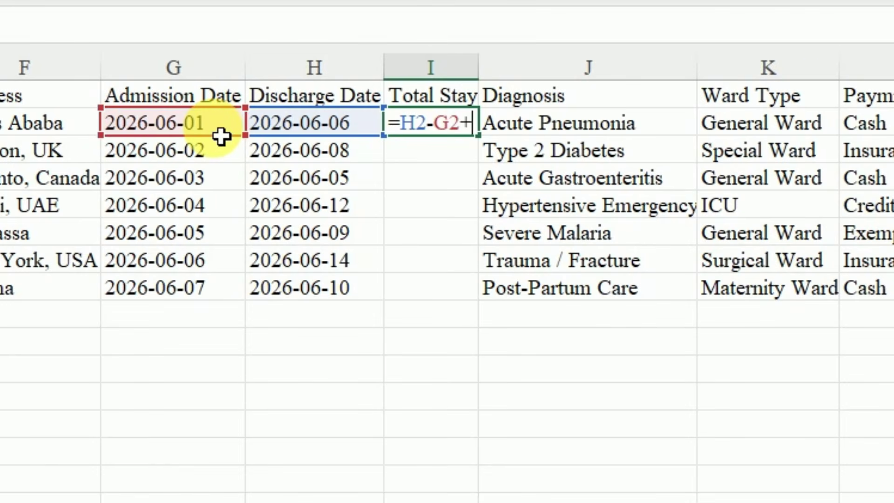
text(1)
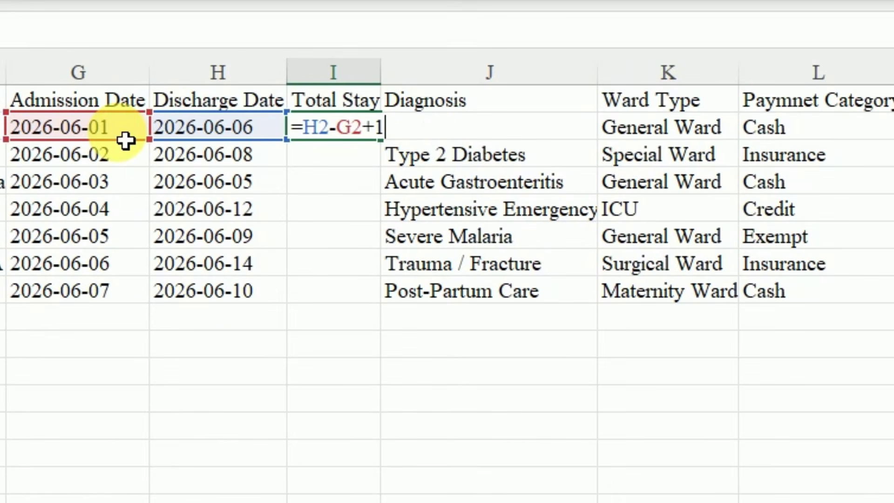
key(Return)
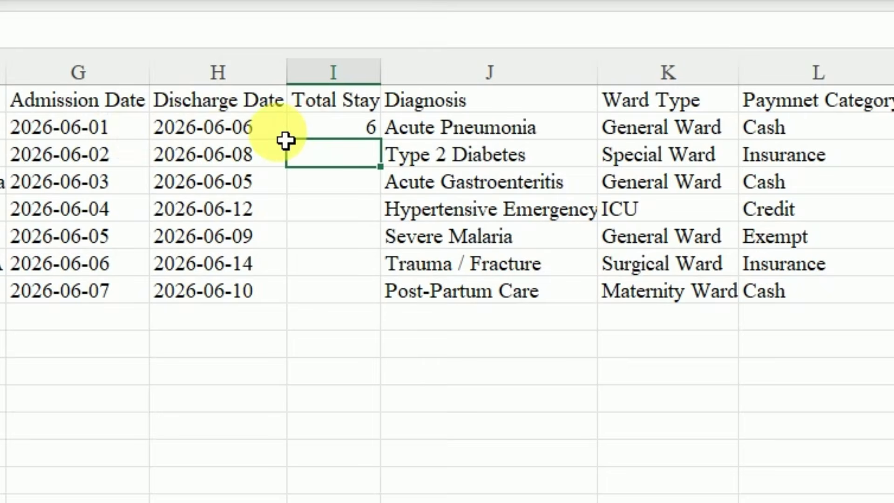
- Fill the Total Stay formula from I2 down through I8 for the remaining patients and check the copied results
click(330, 131)
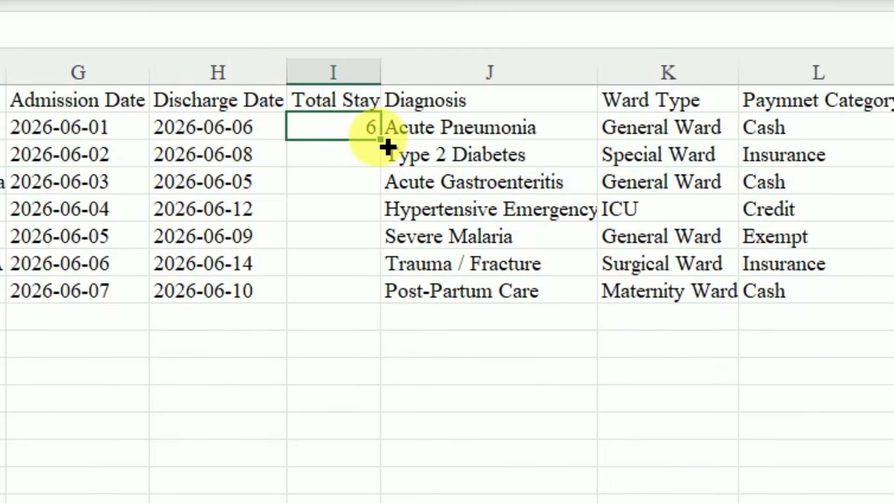
drag(387, 147, 373, 305)
click(351, 154)
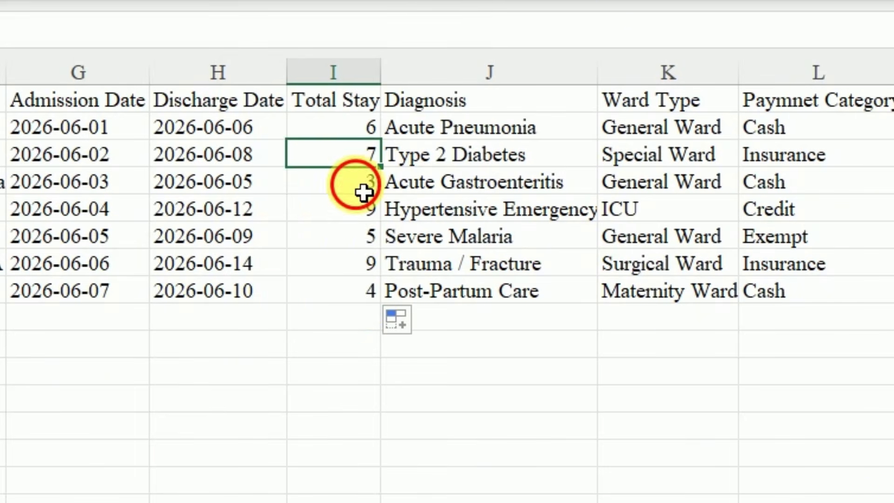
click(363, 192)
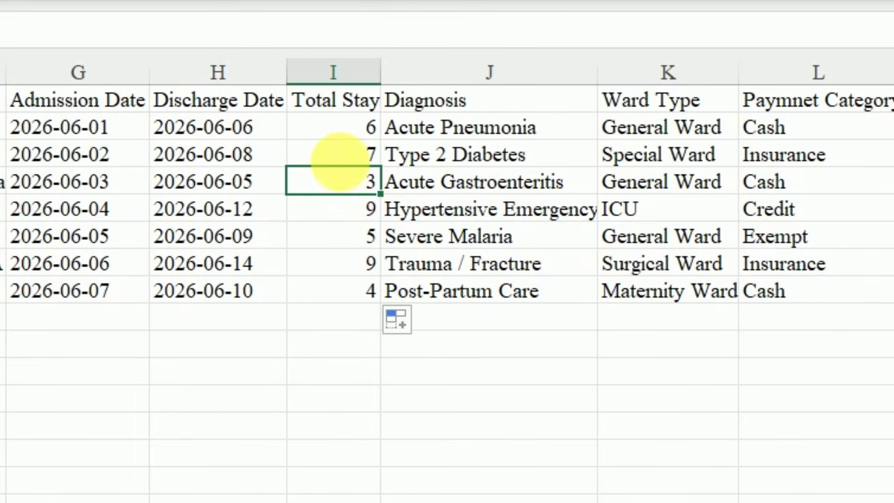
click(353, 136)
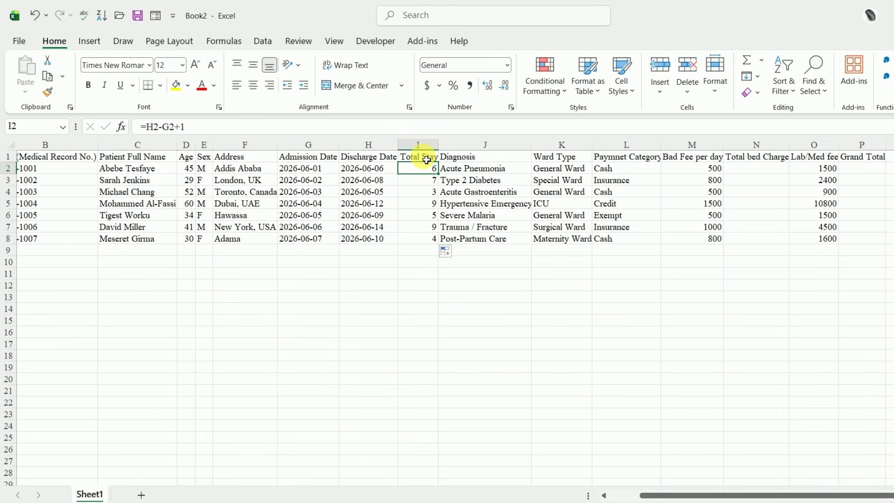
click(427, 159)
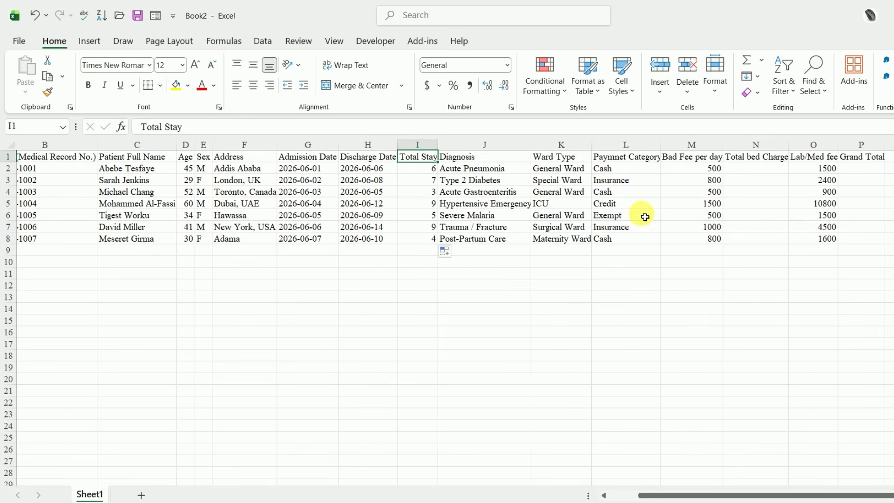
- Calculate the first patient's Total bed Charge in N2 by multiplying daily fee by stay with the formula =M2*I2
click(741, 172)
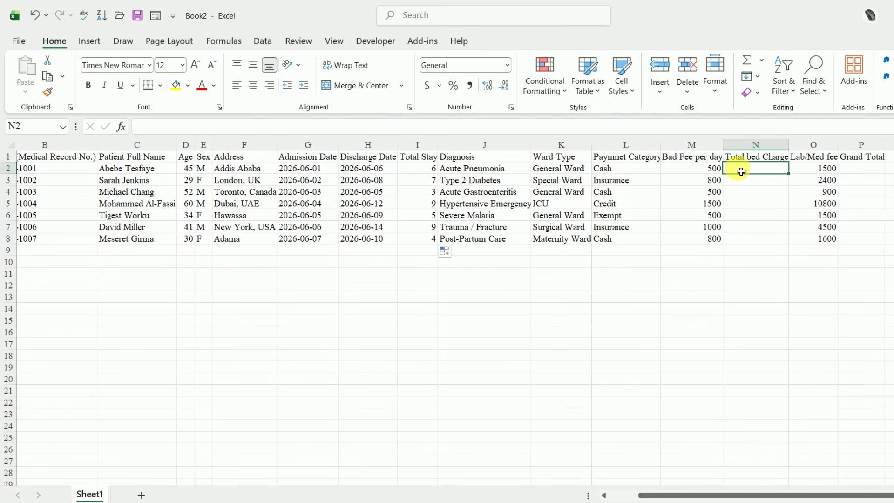
click(707, 173)
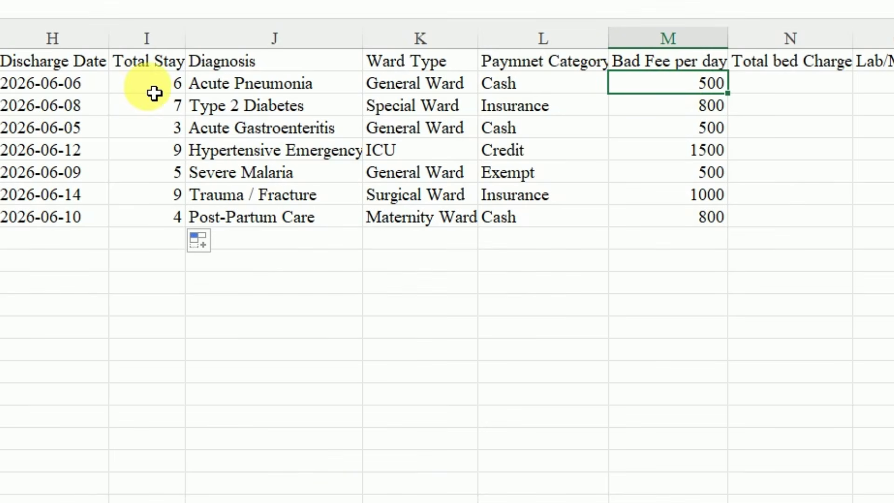
click(162, 91)
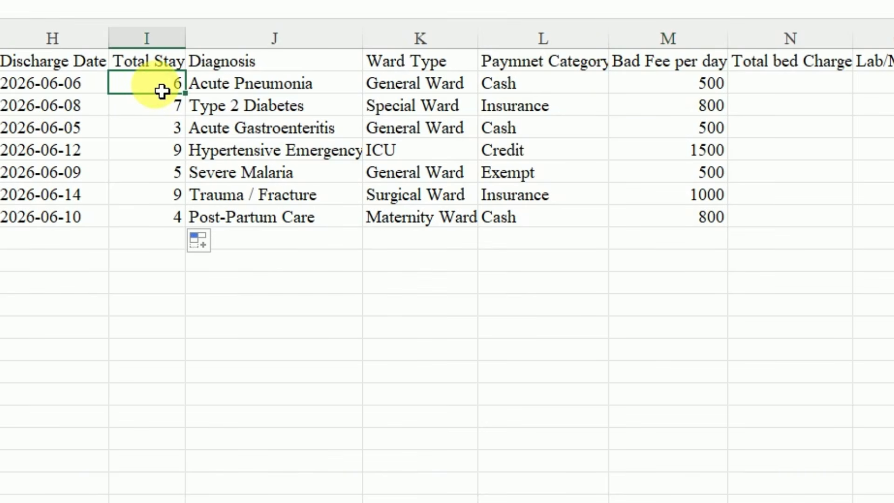
click(773, 83)
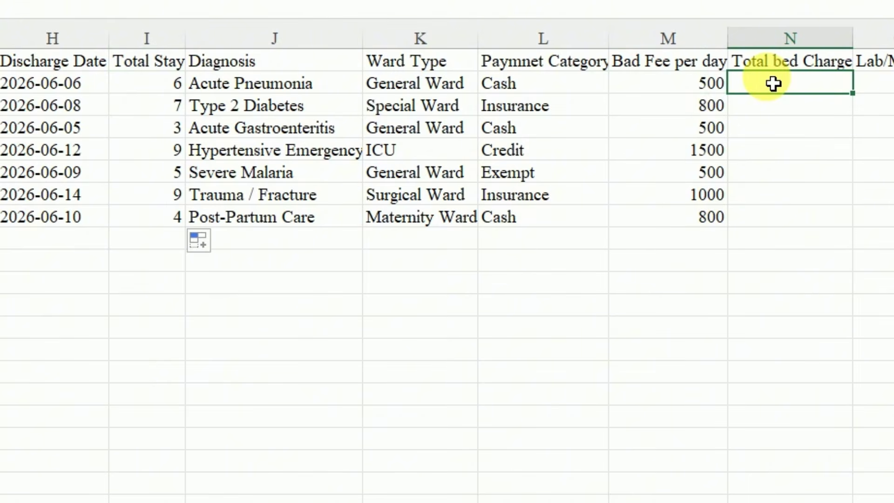
text(=)
click(673, 85)
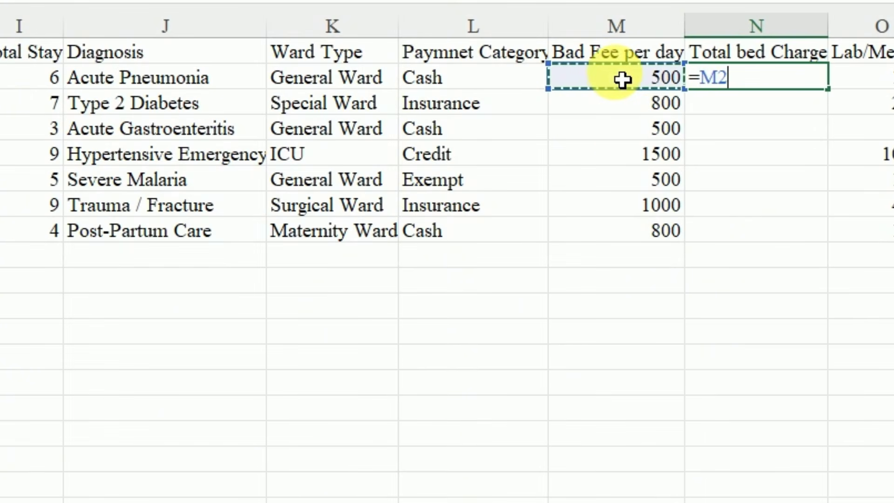
text(*)
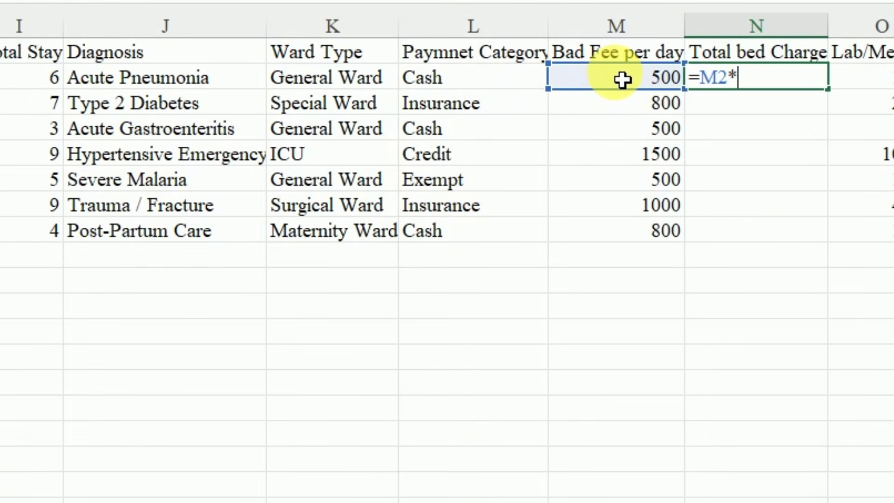
click(17, 81)
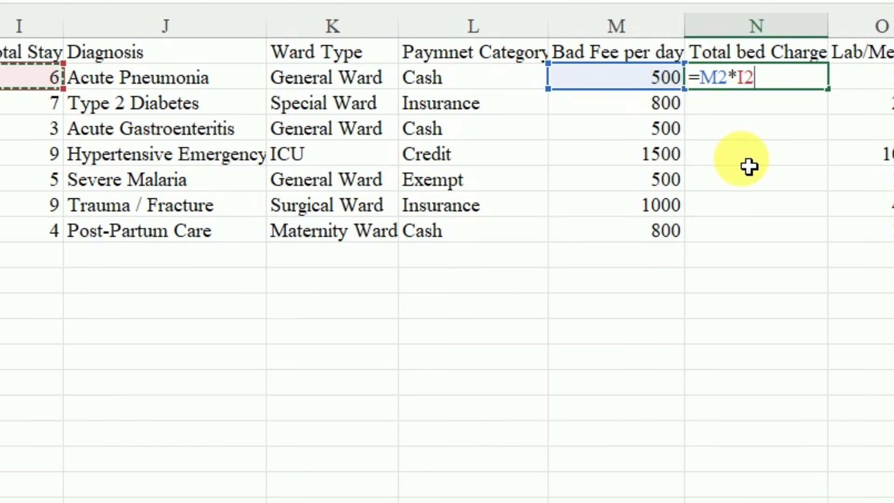
key(Return)
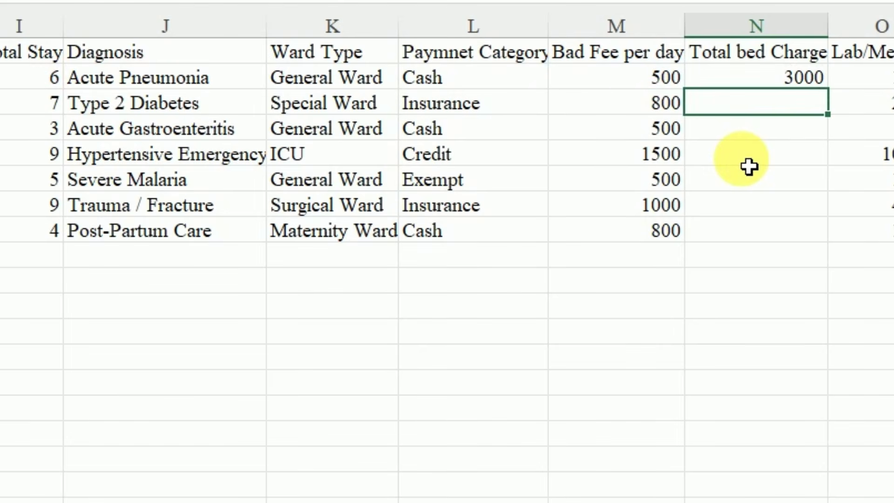
- Fill the Total bed Charge formula from N2 down through N8 and check the copied formula in N5
click(776, 84)
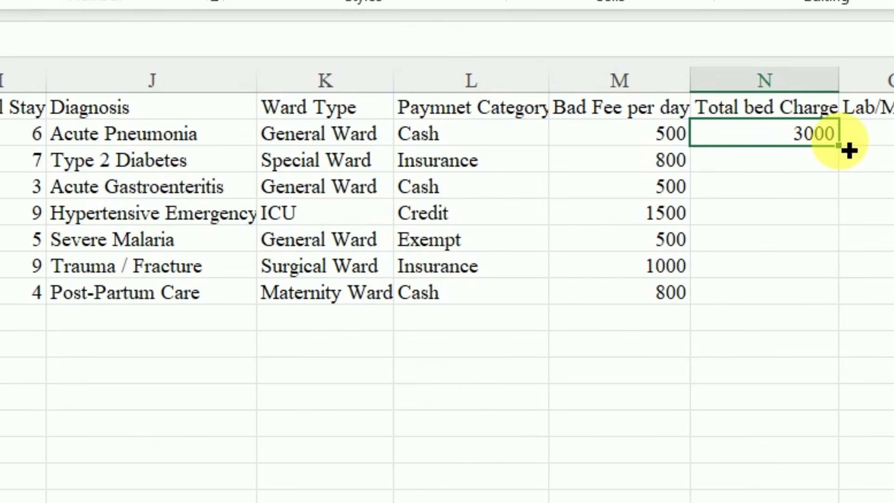
drag(846, 150, 846, 307)
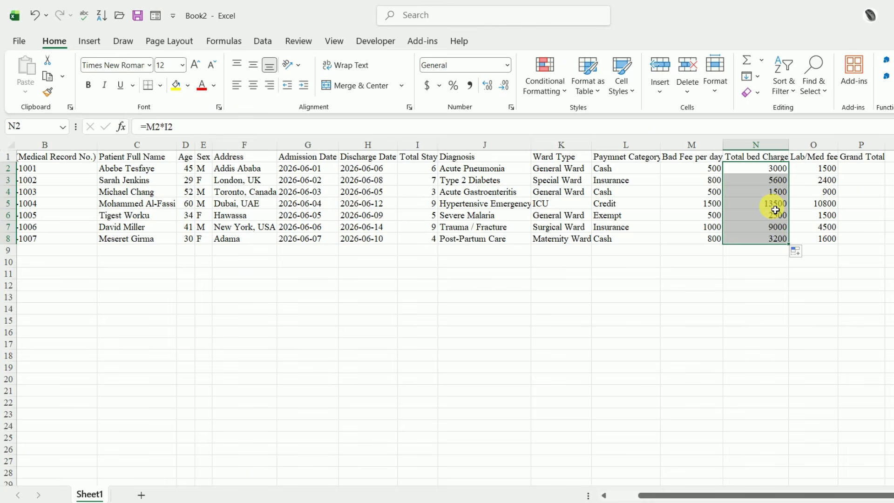
click(808, 223)
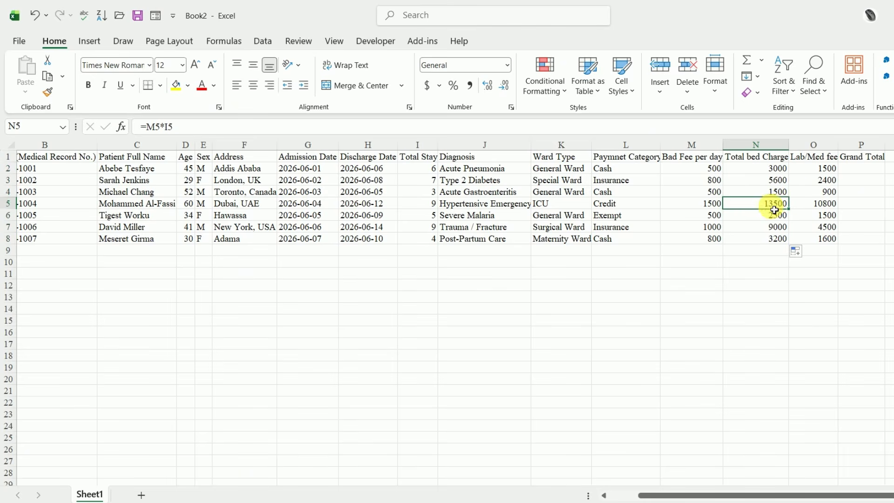
click(820, 171)
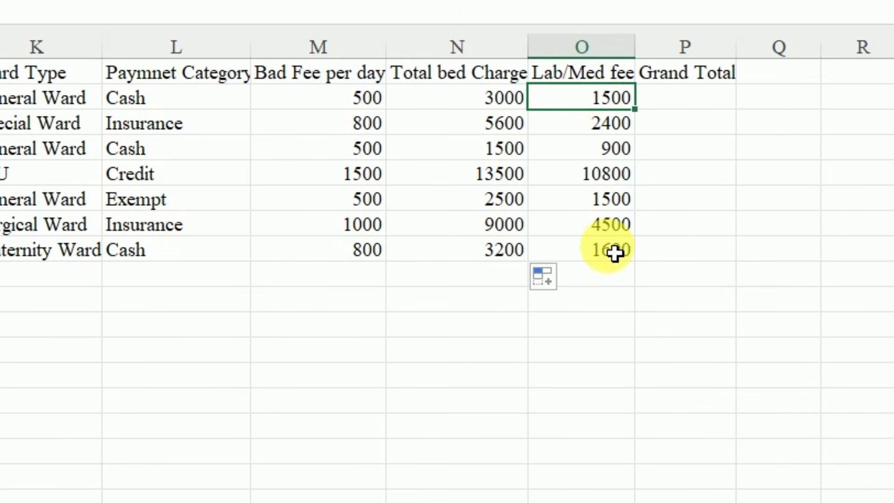
- Calculate the first patient's Grand Total in P2 by adding bed charge and lab/med fee with the formula =N2+O2
click(613, 203)
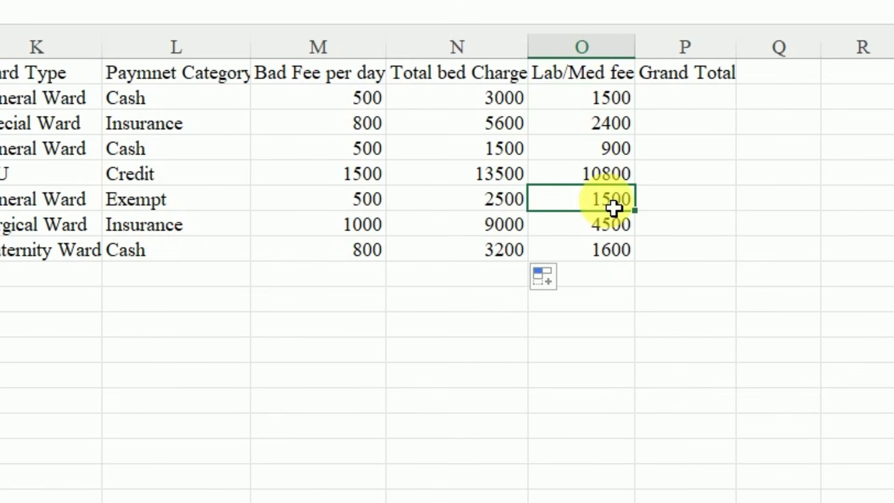
click(712, 105)
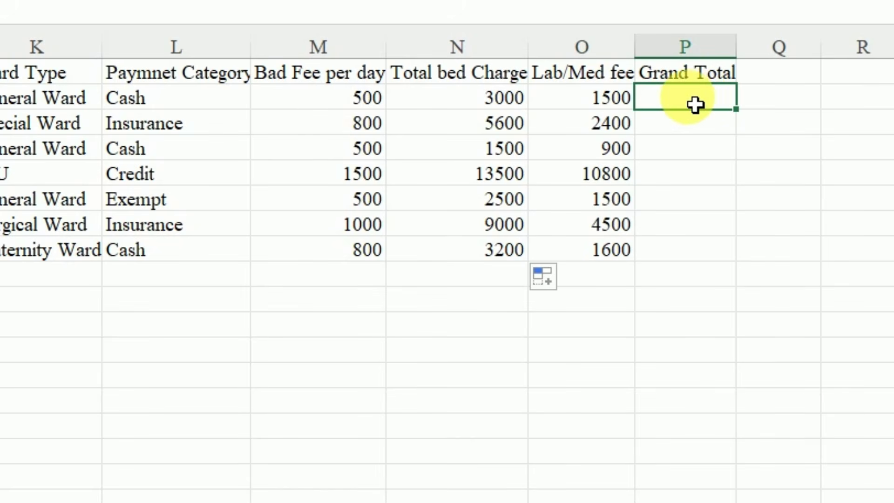
click(489, 99)
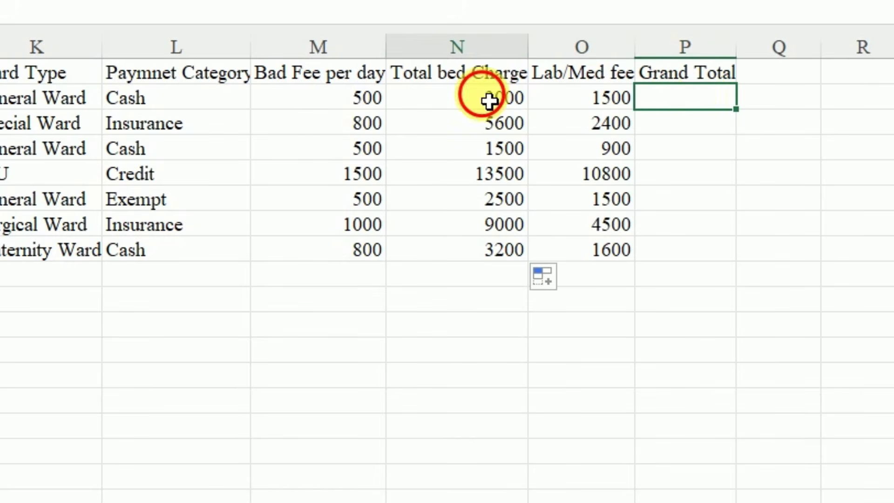
click(619, 103)
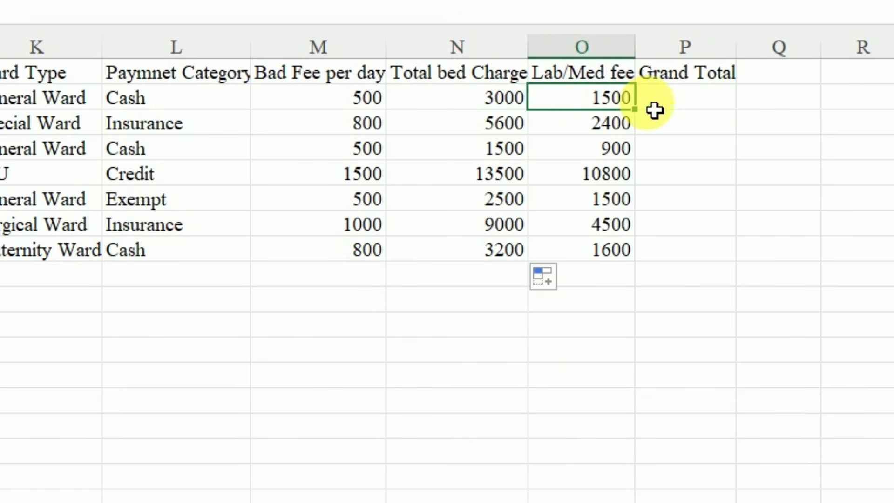
click(655, 110)
double_click(655, 111)
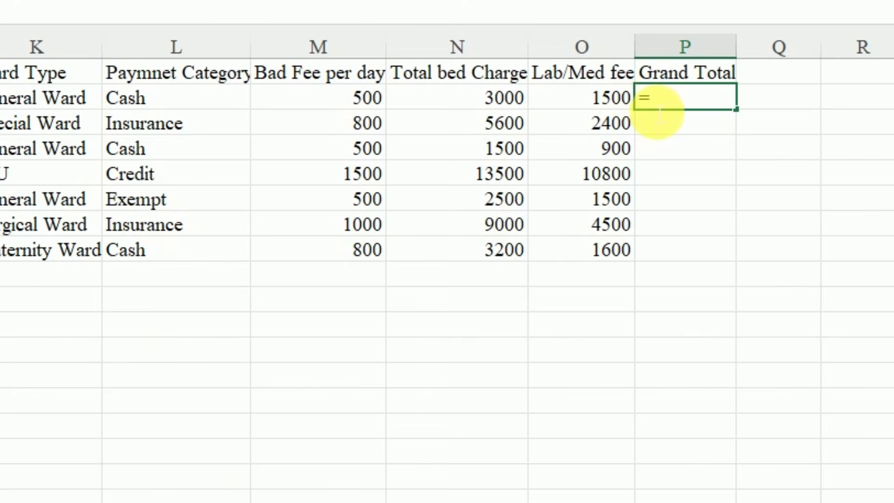
text(=)
click(489, 100)
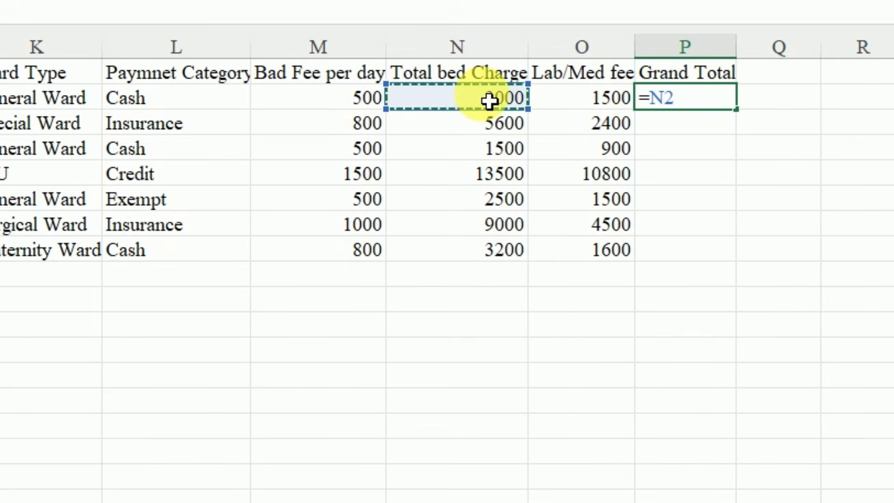
text(+)
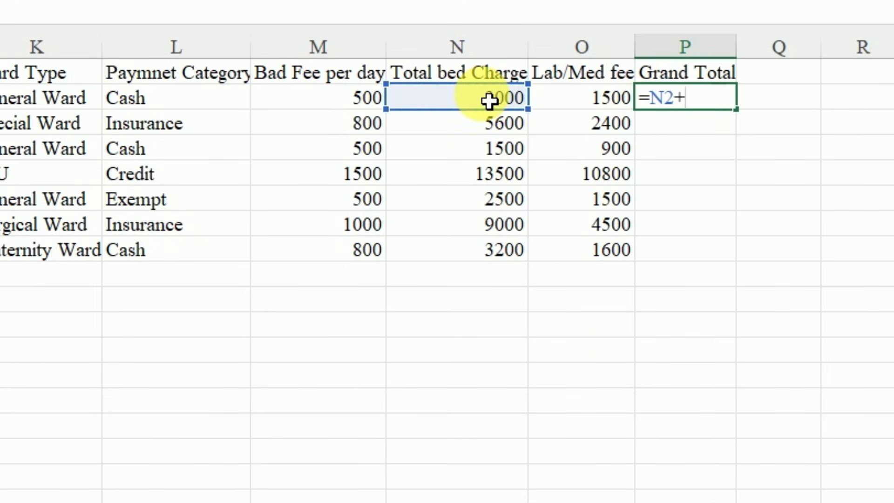
click(578, 107)
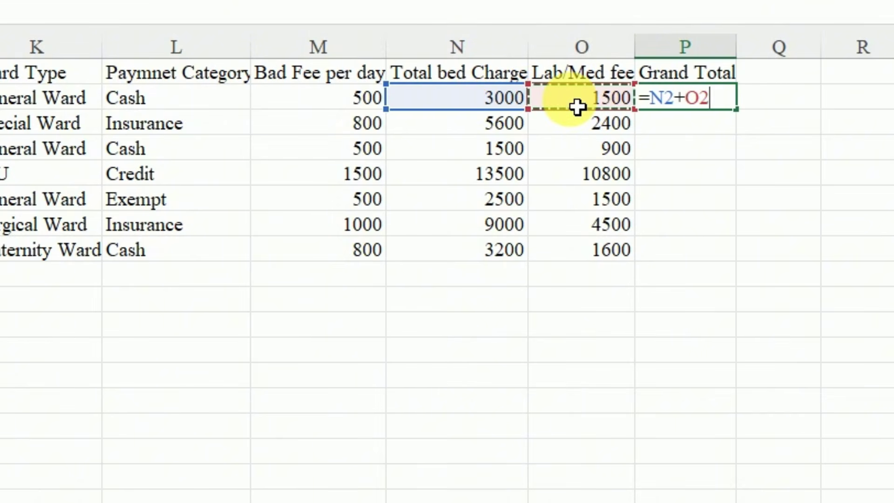
key(Return)
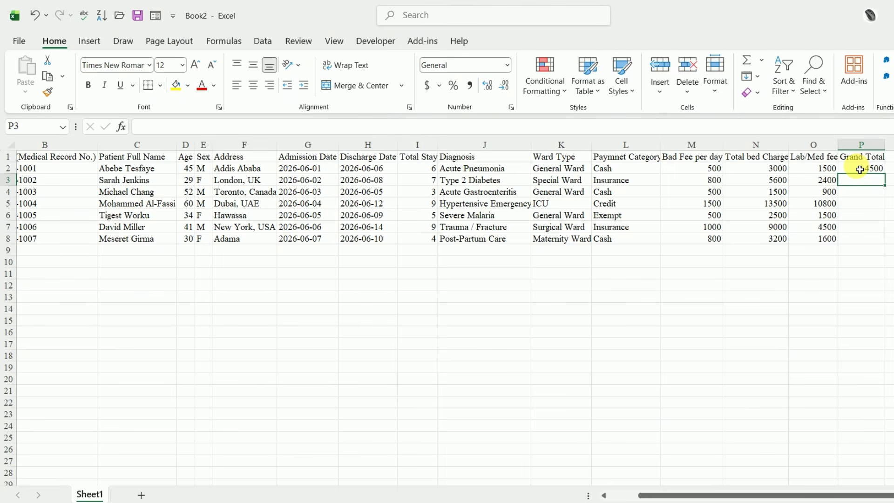
- Fill the Grand Total formula from P2 down through P8 and check the copied formula in P3
click(860, 169)
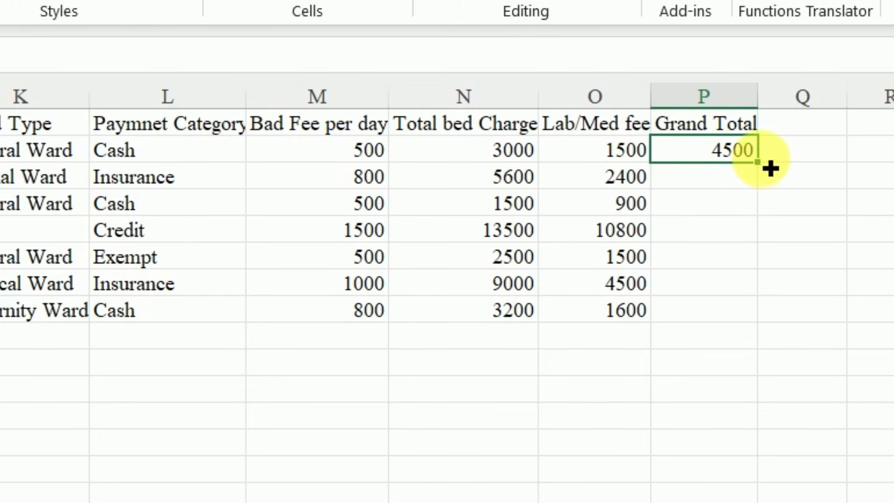
drag(770, 168, 753, 326)
click(725, 182)
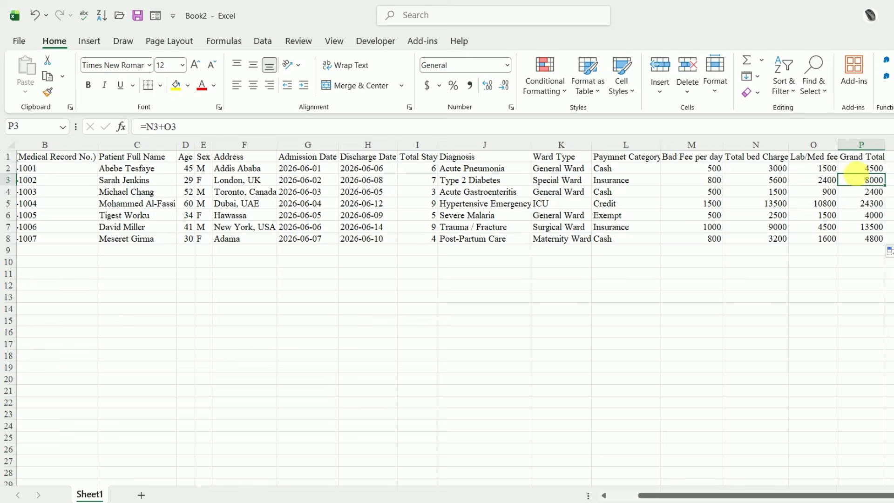
- Apply the comma number style to the Grand Total values in P2:P8
drag(860, 172, 863, 238)
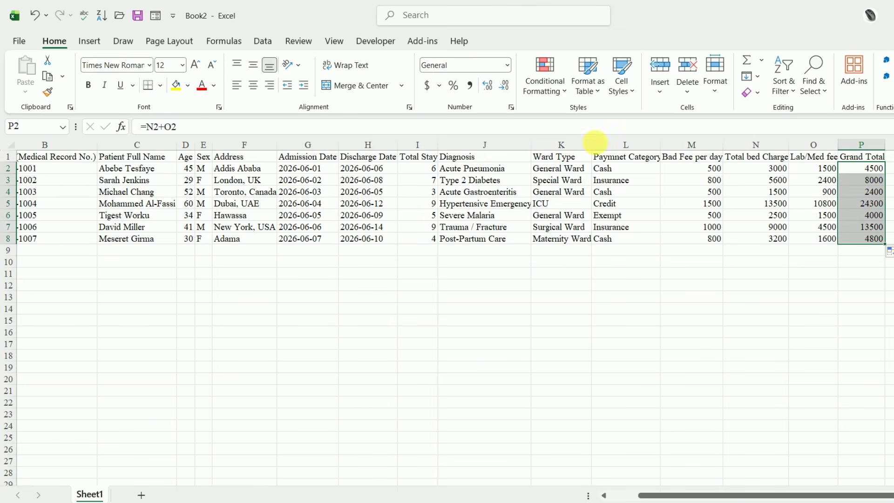
click(471, 87)
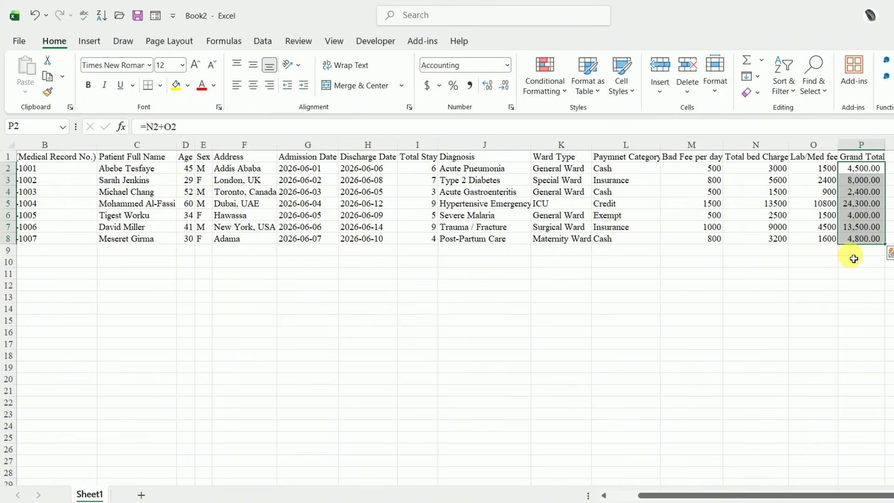
click(849, 297)
- Apply the comma number style to the daily fee, bed charge and lab/med fee values in M2:O8
drag(555, 158, 775, 275)
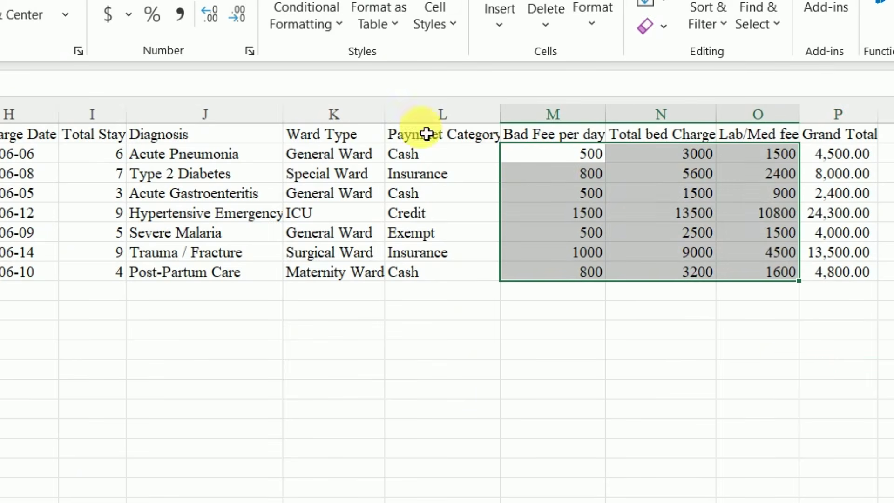
click(180, 14)
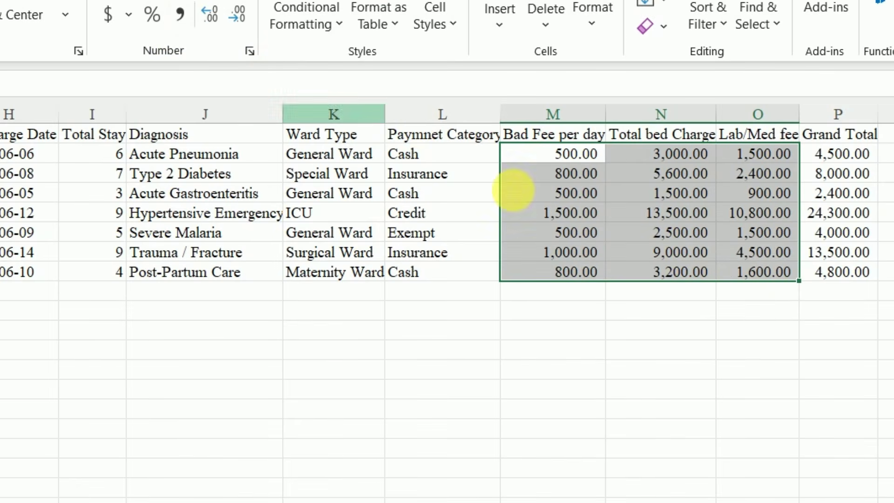
click(887, 355)
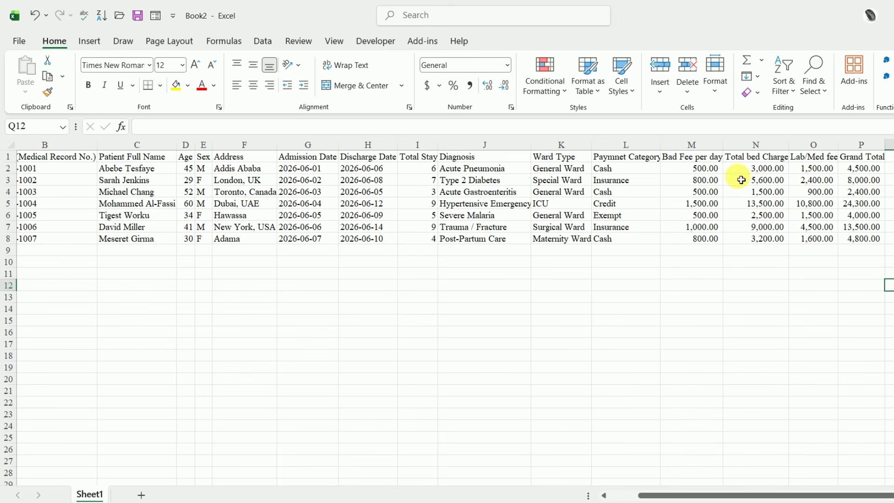
- Total the Total bed Charge column in N9 of the summary row with the formula =SUM(N2:N8)
click(657, 376)
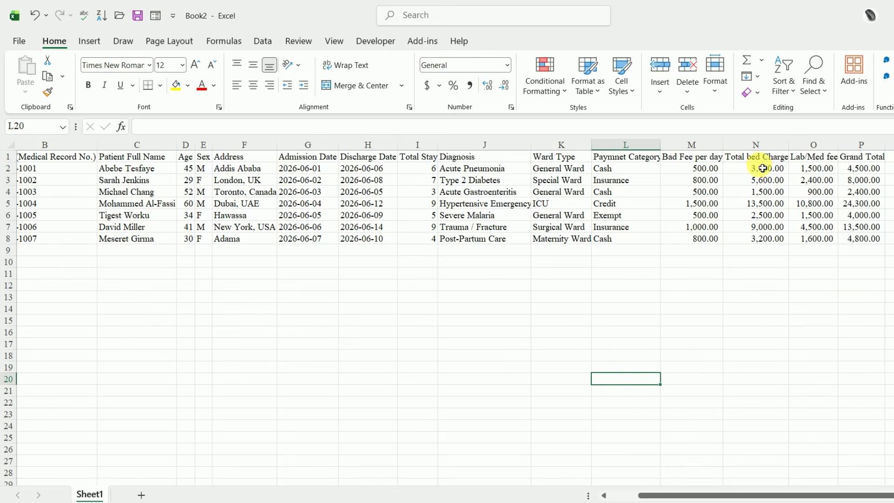
click(770, 251)
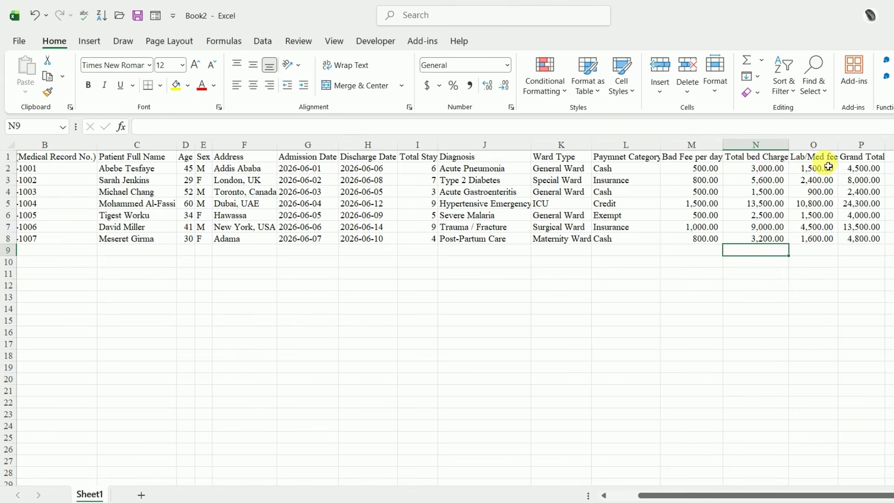
click(818, 250)
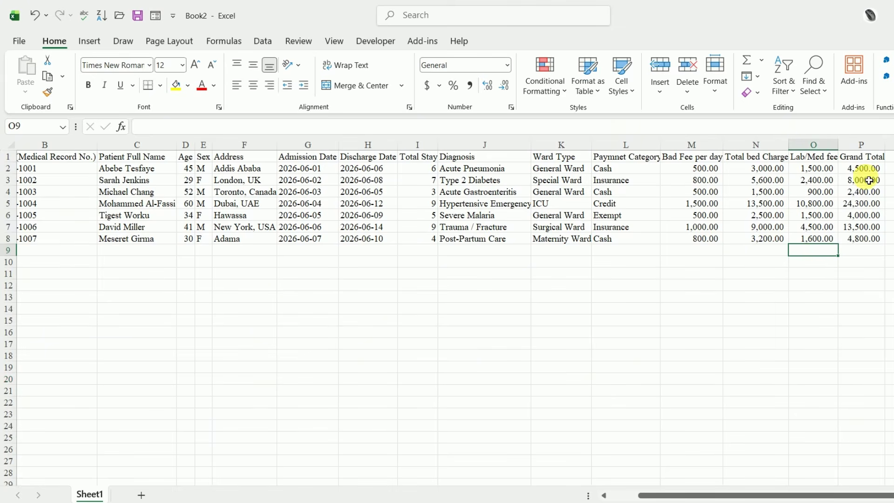
click(860, 254)
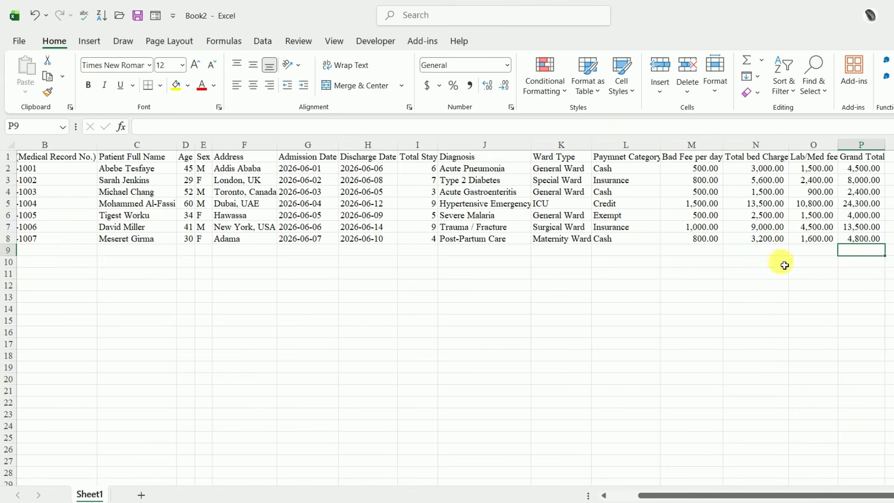
click(753, 255)
text(=)
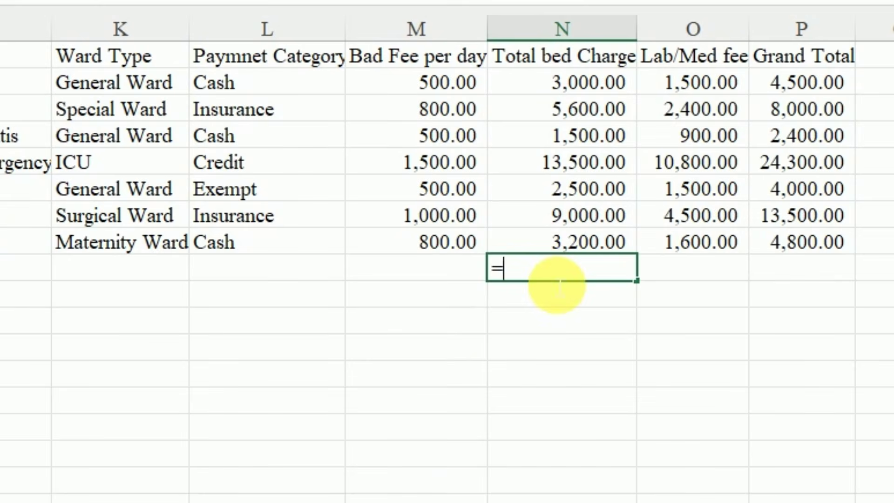
text(sum)
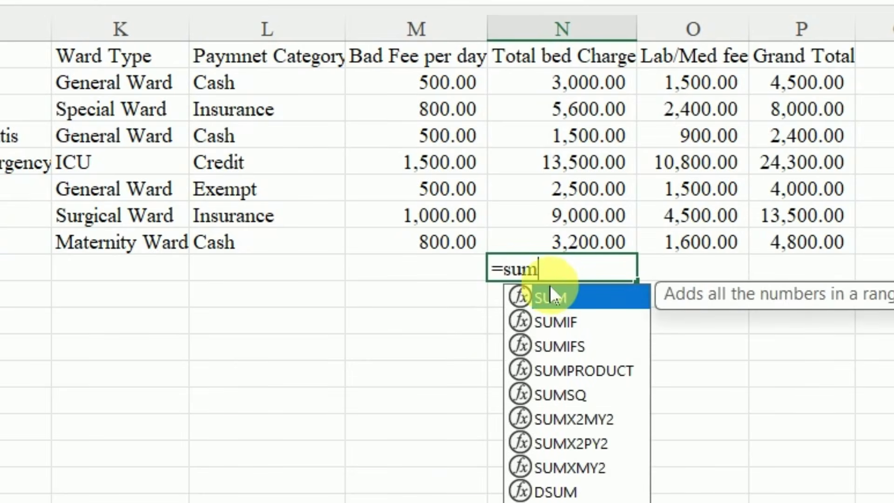
double_click(559, 296)
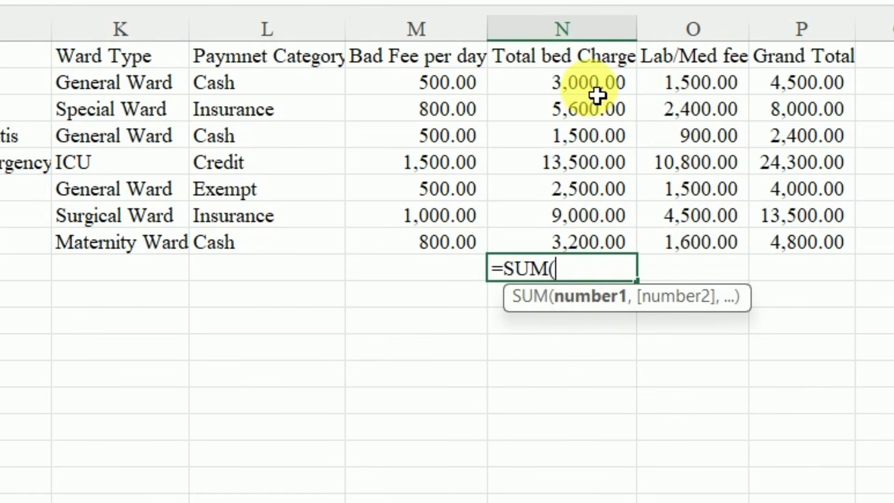
drag(594, 93, 582, 241)
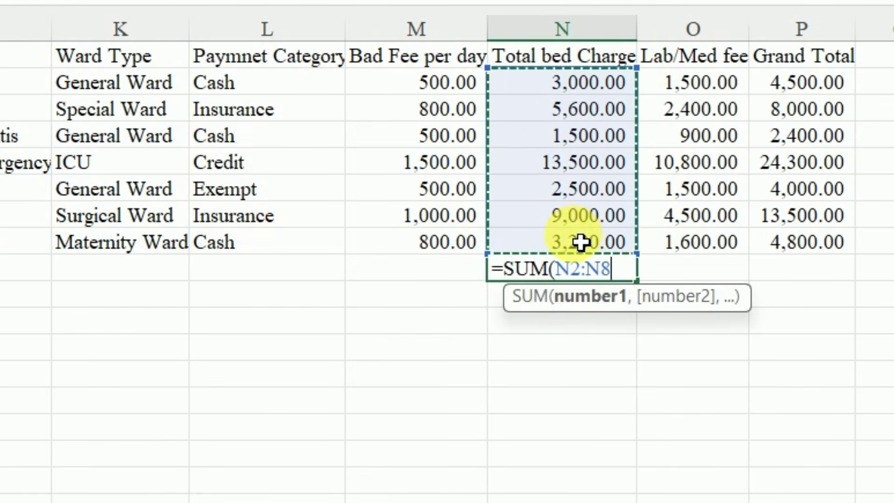
text())
key(Return)
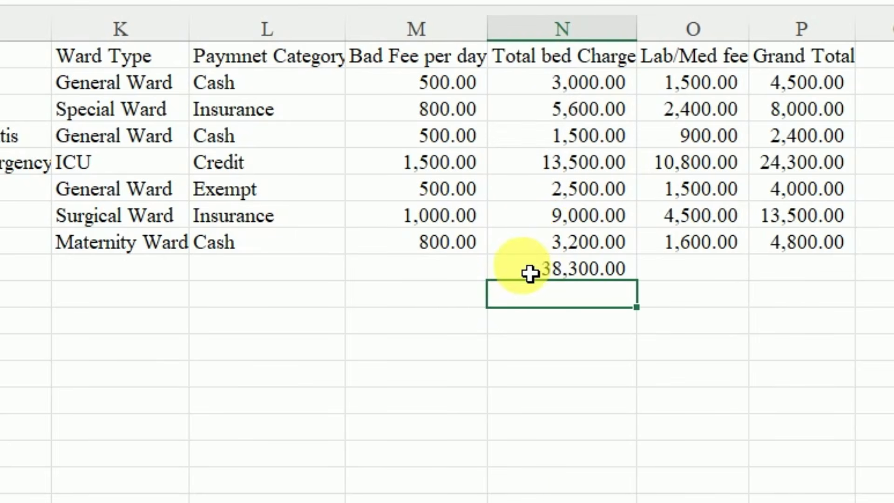
- Fill the SUM formula from N9 across to P9 and check the column totals for lab/med fees and grand total
click(576, 275)
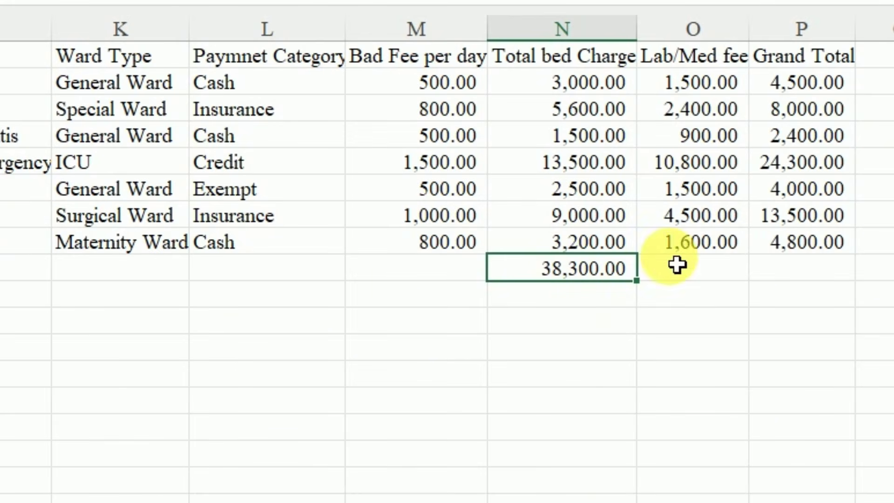
drag(645, 290, 841, 284)
click(667, 274)
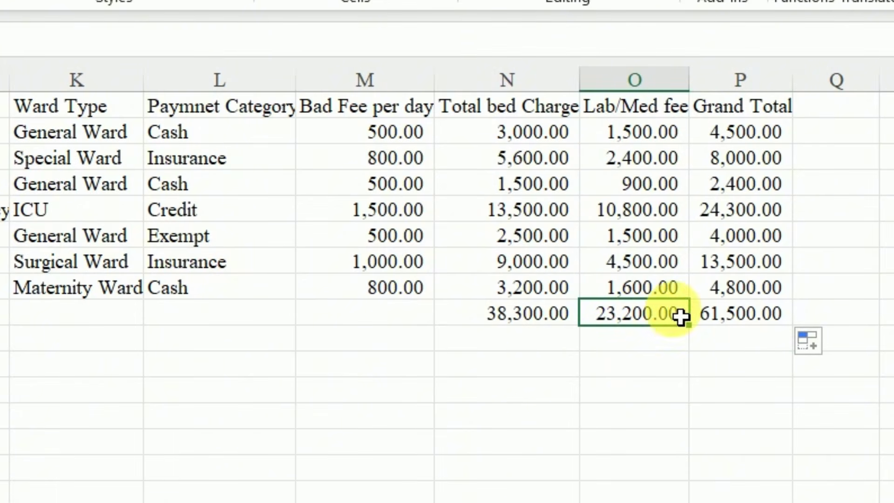
click(763, 318)
click(516, 80)
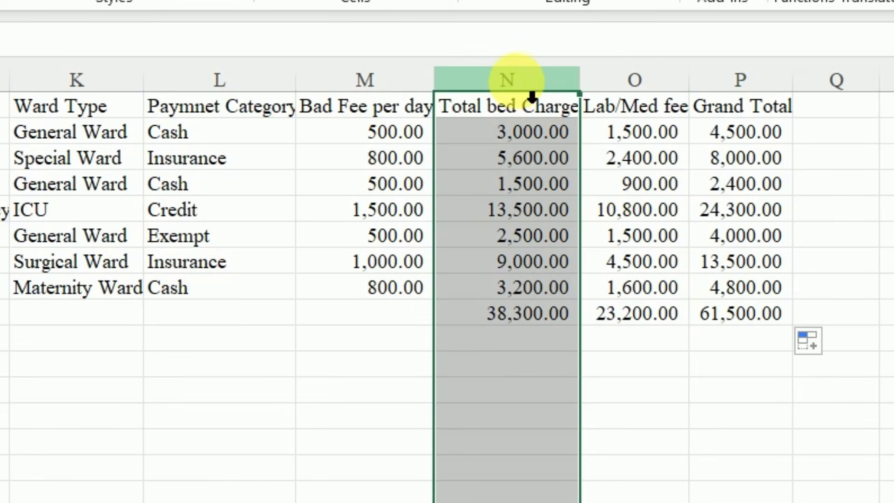
click(658, 92)
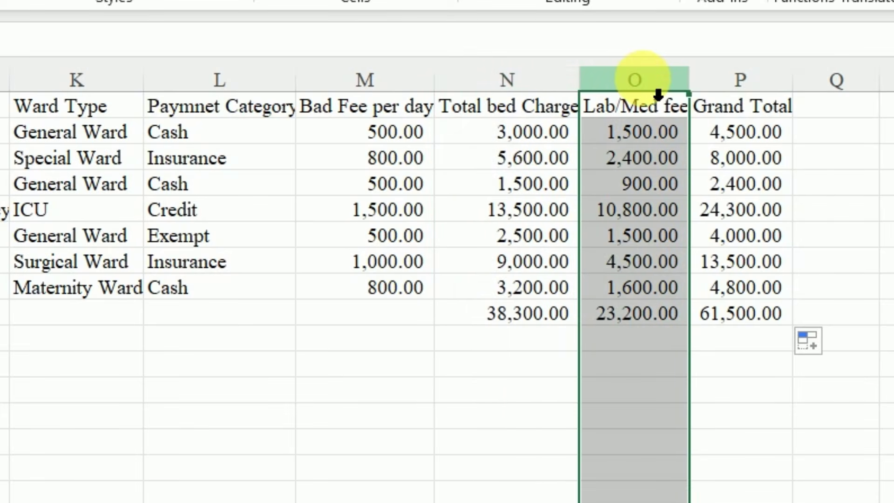
click(756, 93)
click(743, 313)
click(814, 367)
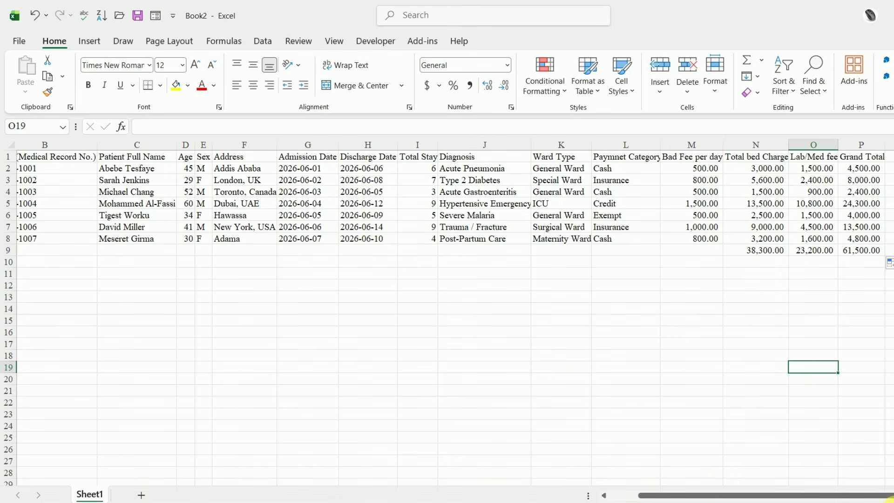
- Insert two blank rows above the header row of the patient table
scroll(657, 329, down, 2)
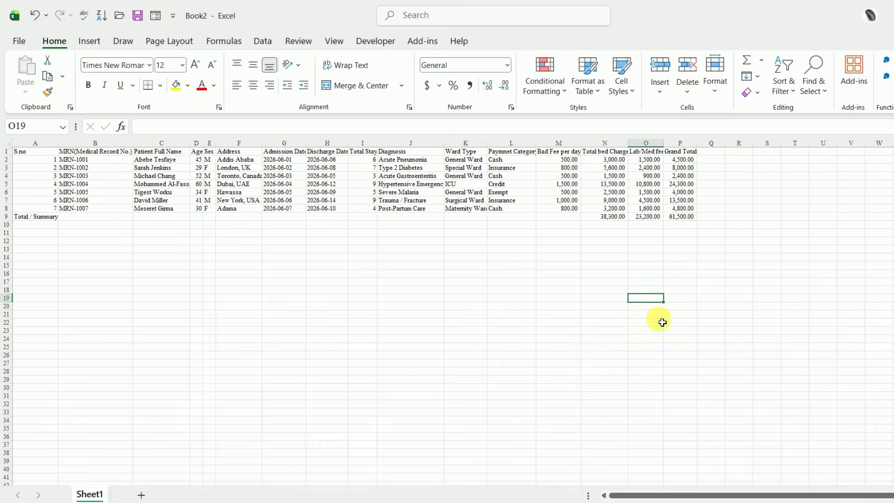
scroll(662, 322, up, 2)
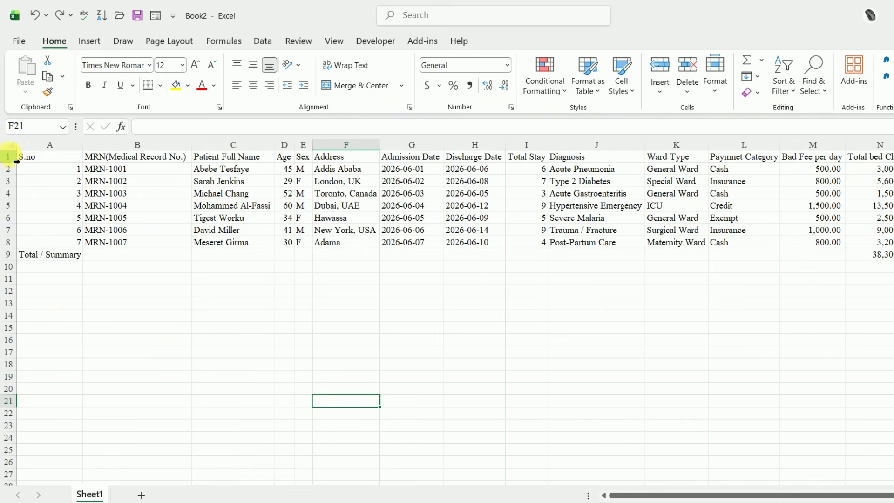
drag(19, 161, 15, 166)
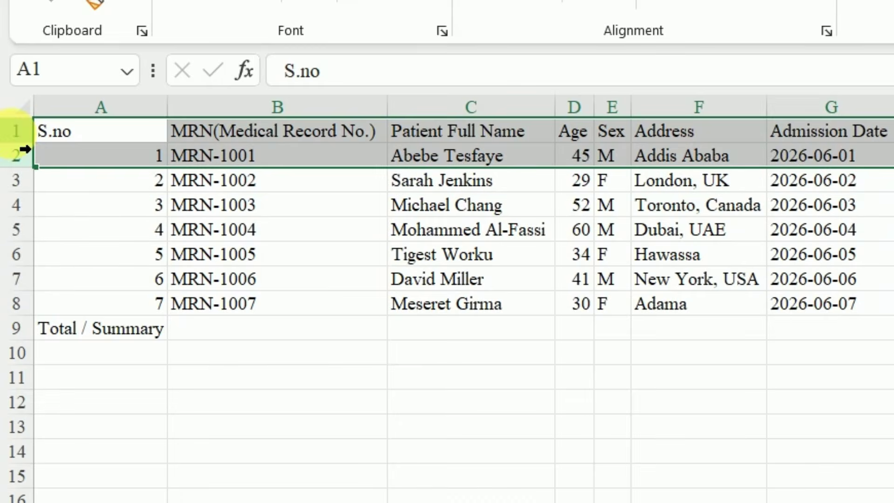
right_click(17, 139)
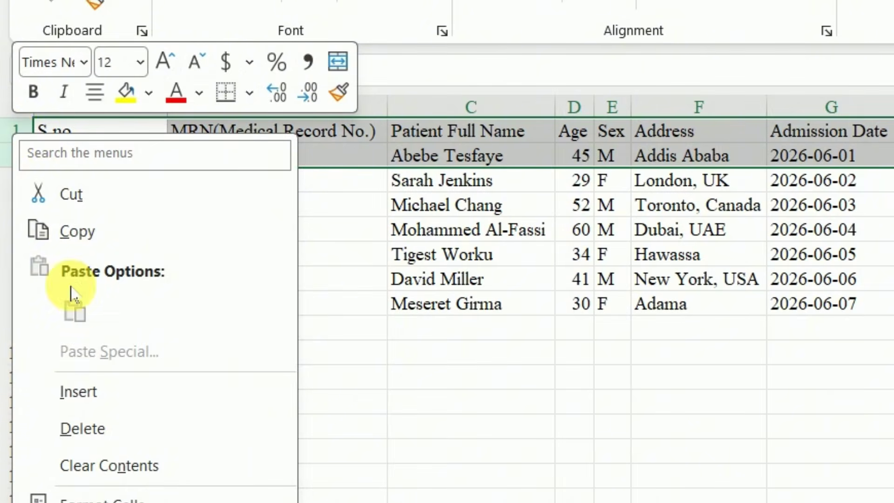
click(89, 392)
click(709, 476)
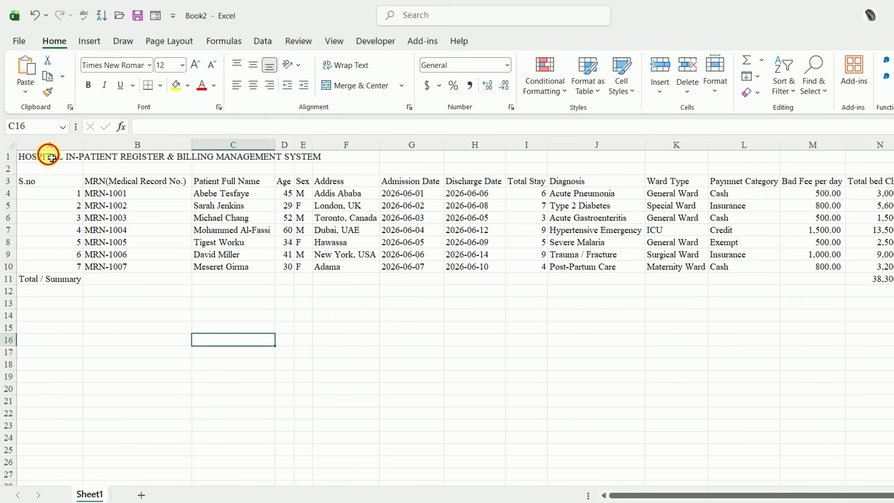
- Merge and center the sheet title across A1:P2 and align it vertically to the middle
drag(51, 157, 736, 177)
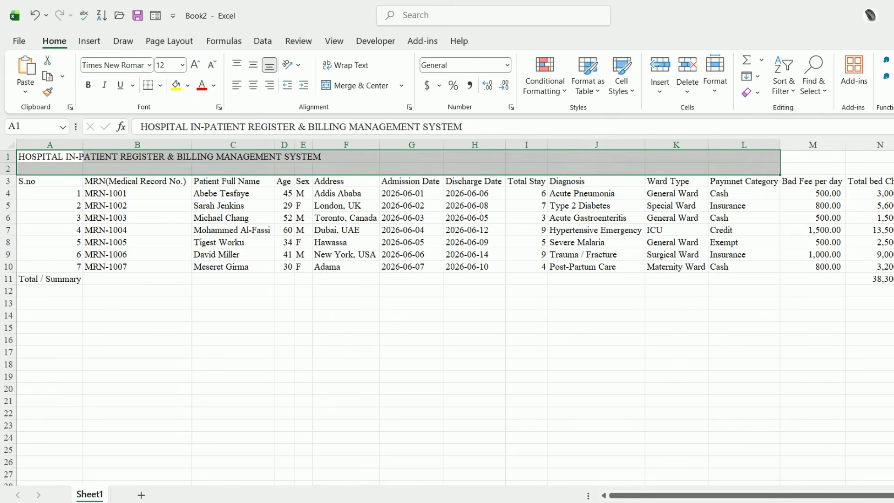
scroll(447, 312, down, 3)
click(656, 427)
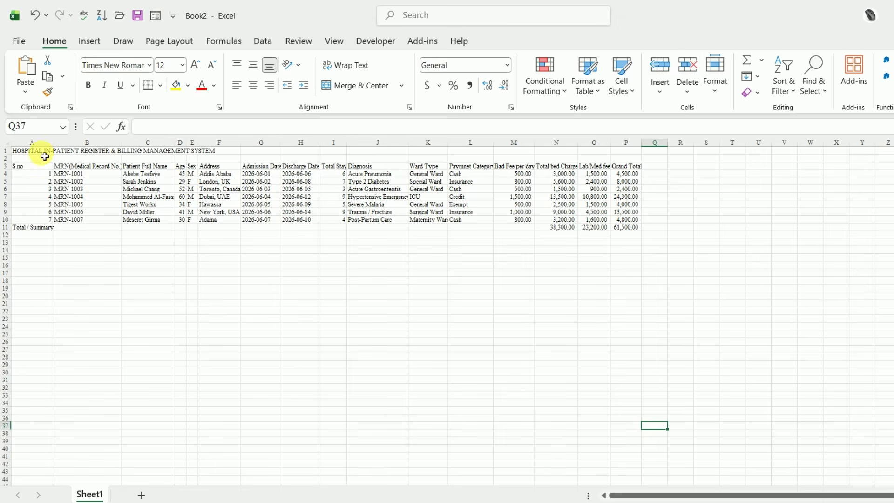
drag(45, 157, 637, 161)
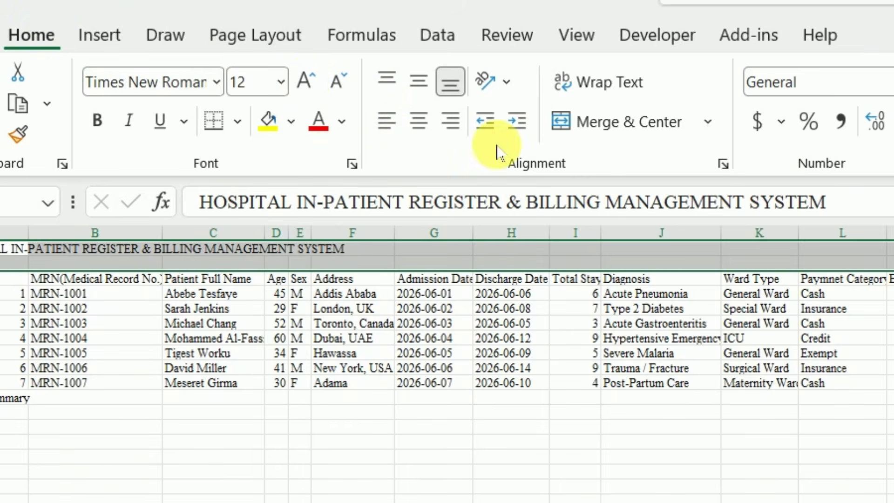
click(637, 133)
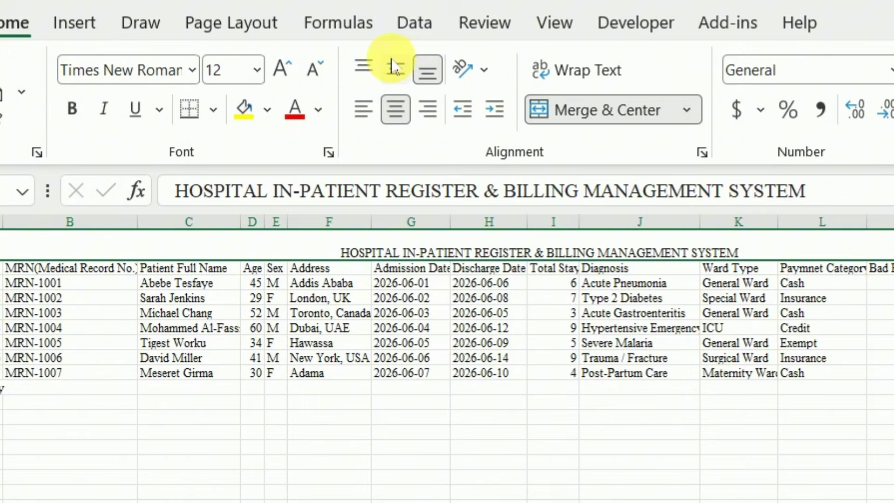
click(417, 79)
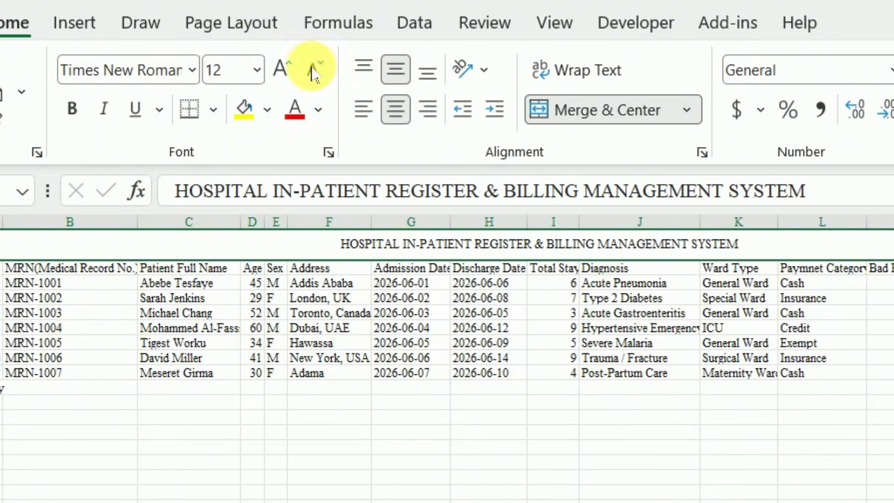
- Enlarge the merged sheet title to font size 28 and make it bold
click(285, 70)
click(285, 70)
click(285, 70)
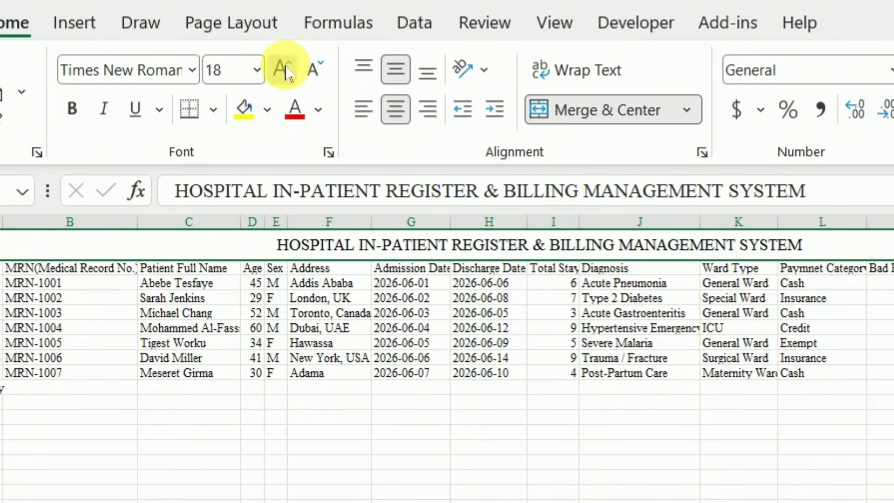
click(285, 70)
click(285, 70)
click(285, 70)
click(285, 70)
click(285, 70)
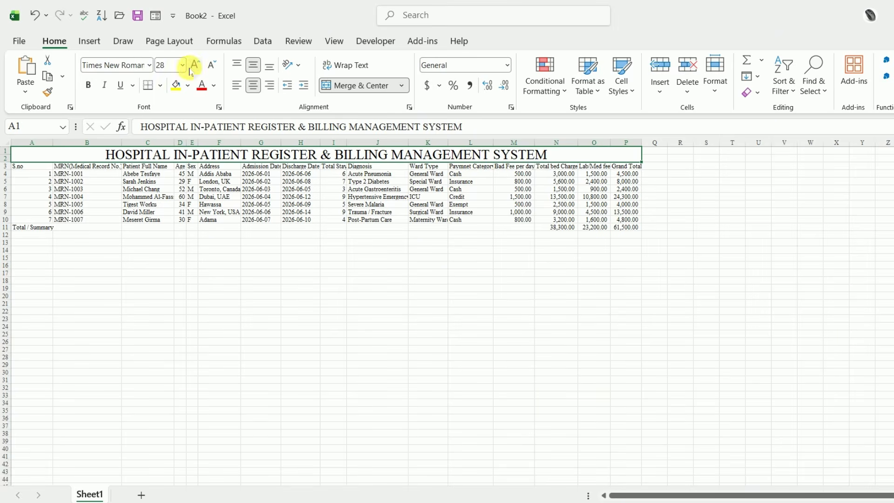
click(87, 86)
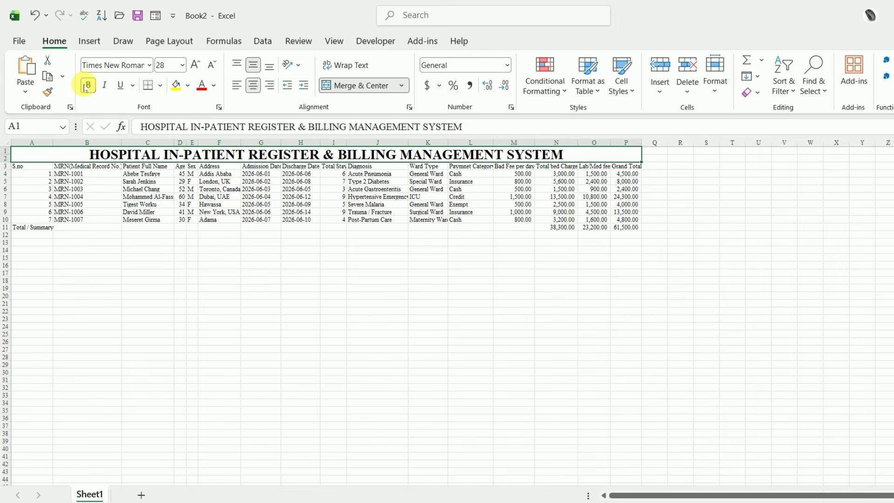
click(377, 280)
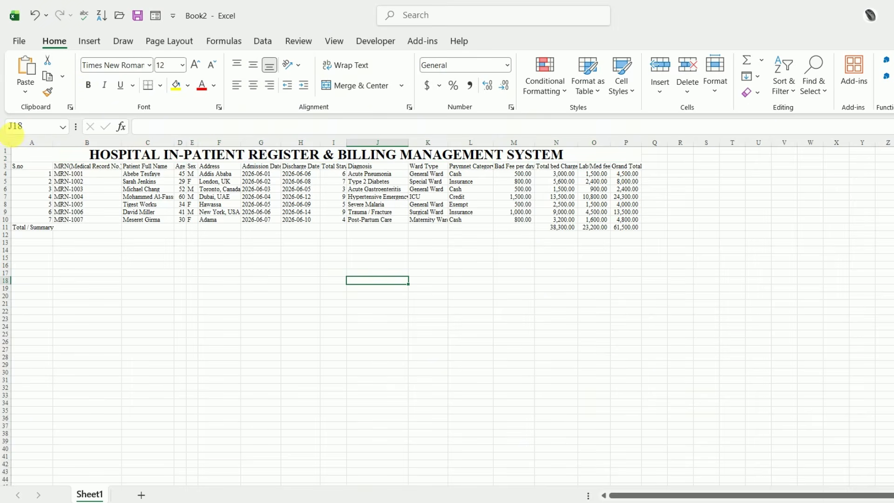
- AutoFit the width of all columns in the sheet to their contents
click(8, 143)
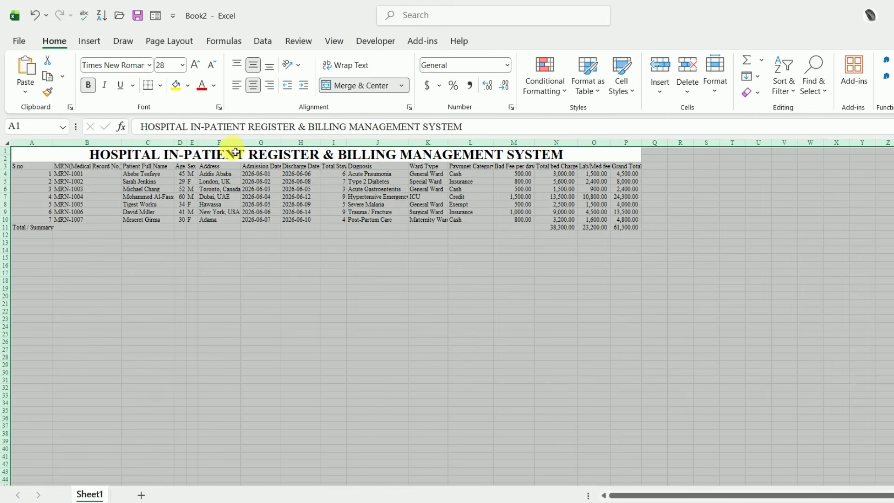
double_click(244, 144)
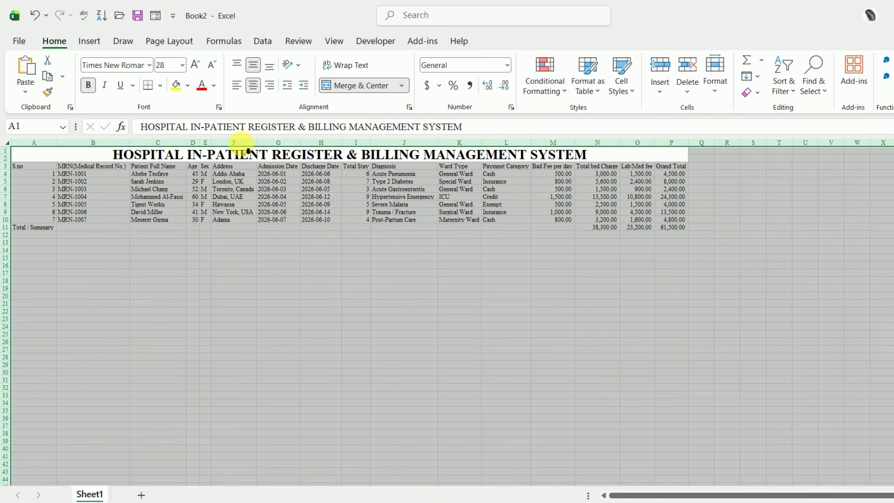
click(498, 350)
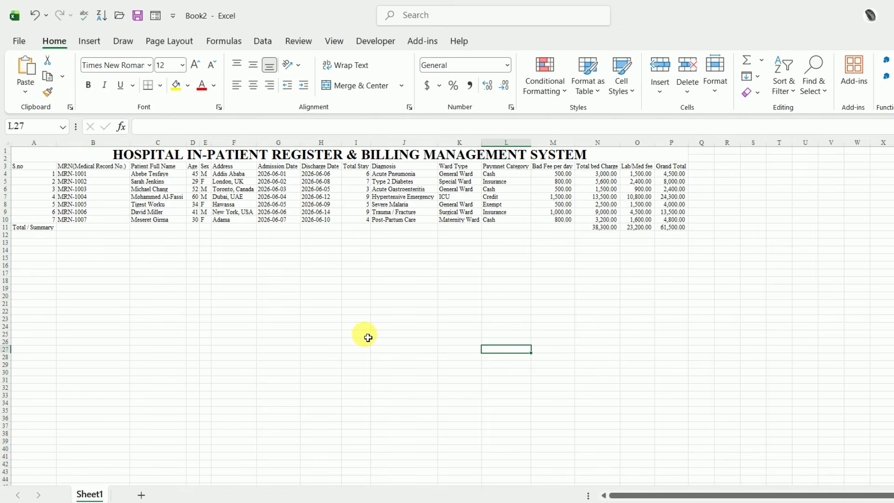
- Make the header row A3:P3 bold and set its font size to 20
drag(37, 167, 675, 173)
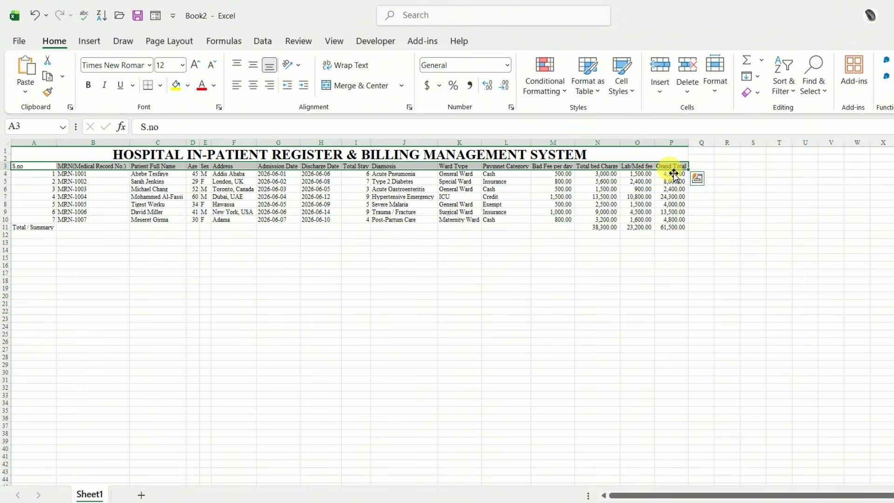
click(88, 85)
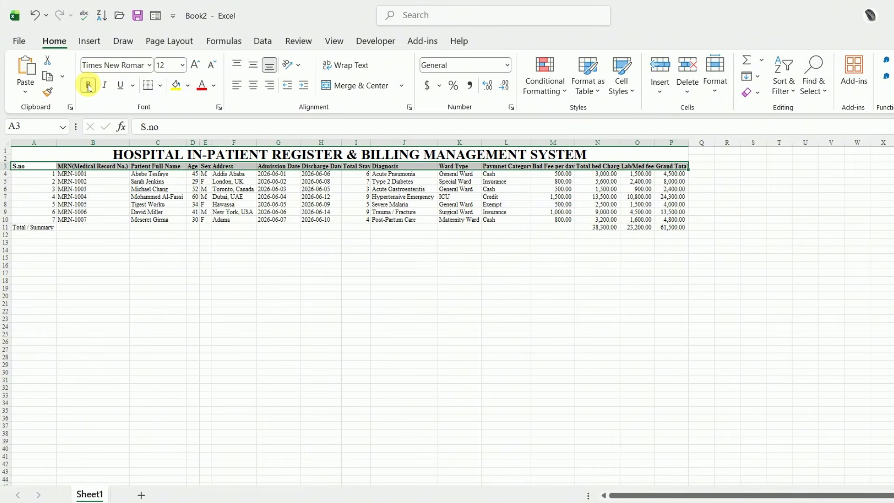
click(195, 64)
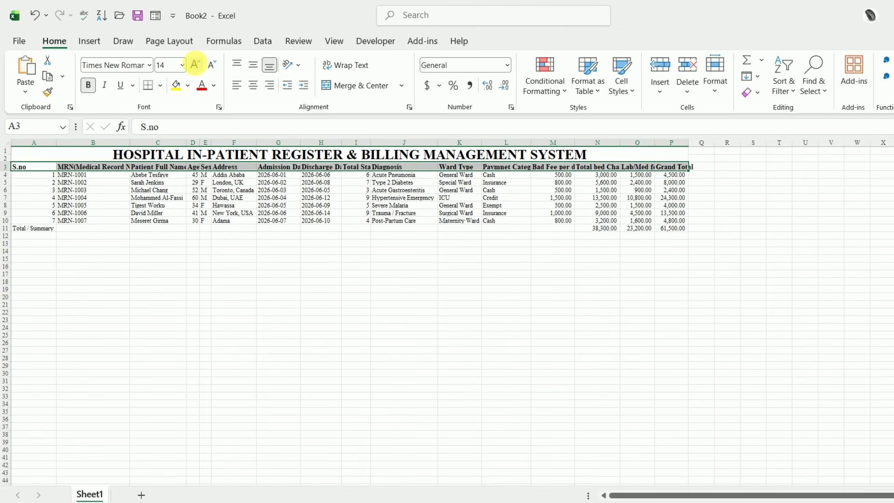
click(195, 64)
click(195, 65)
click(196, 65)
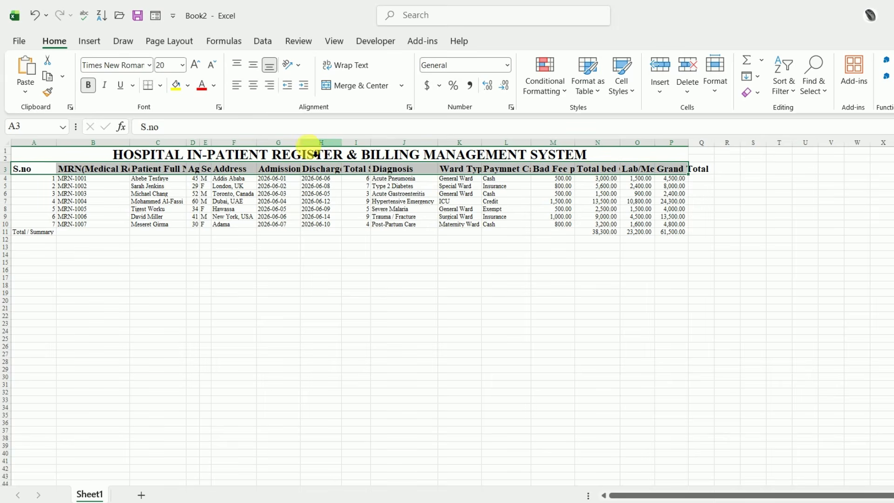
- AutoFit all column widths again to suit the enlarged header text
click(8, 143)
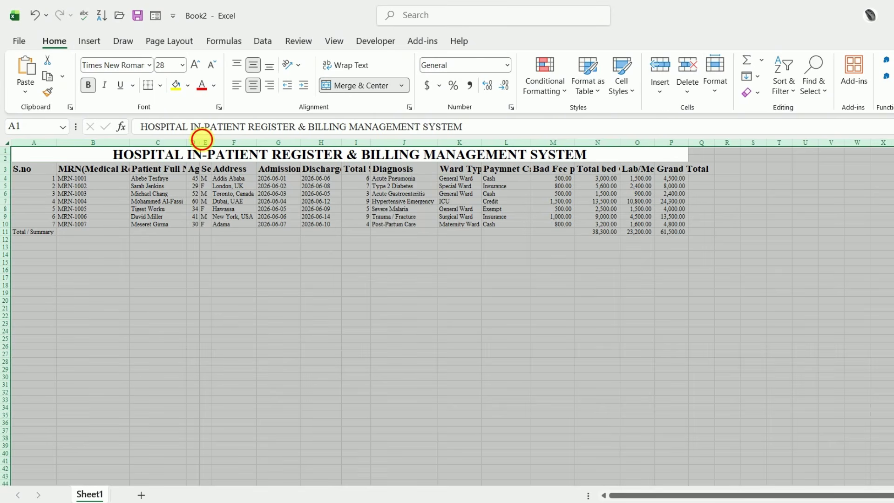
double_click(200, 142)
drag(694, 494, 510, 468)
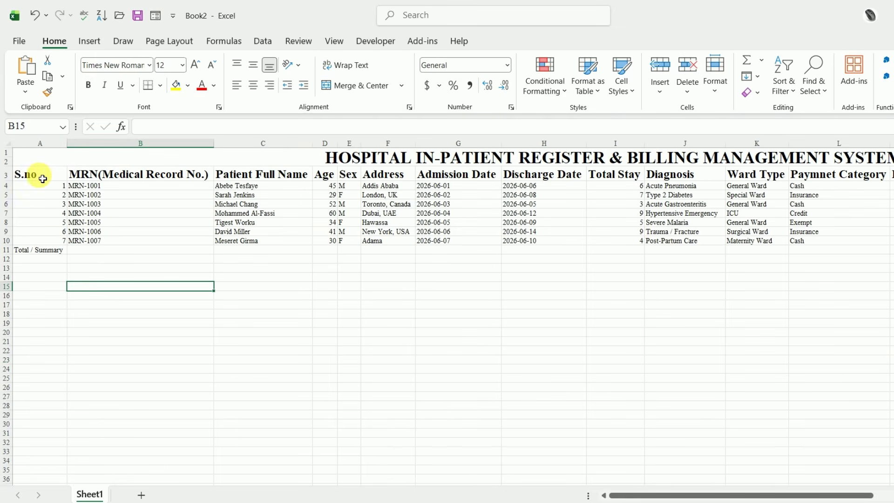
- Apply All Borders to the patient table from the header row through the summary row, A3:P11
click(42, 179)
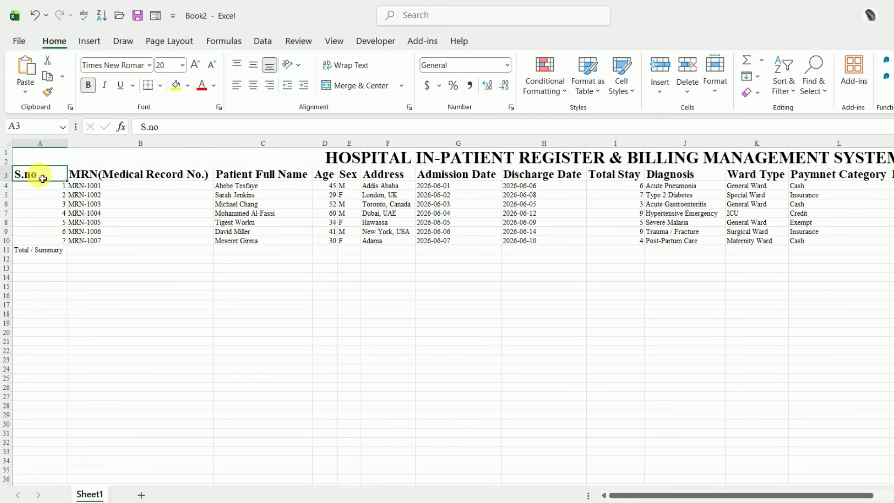
drag(49, 179, 890, 251)
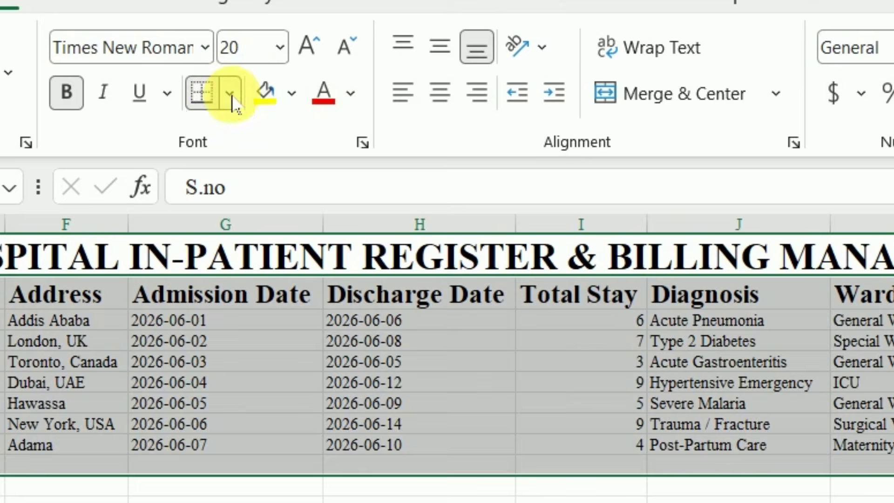
click(160, 85)
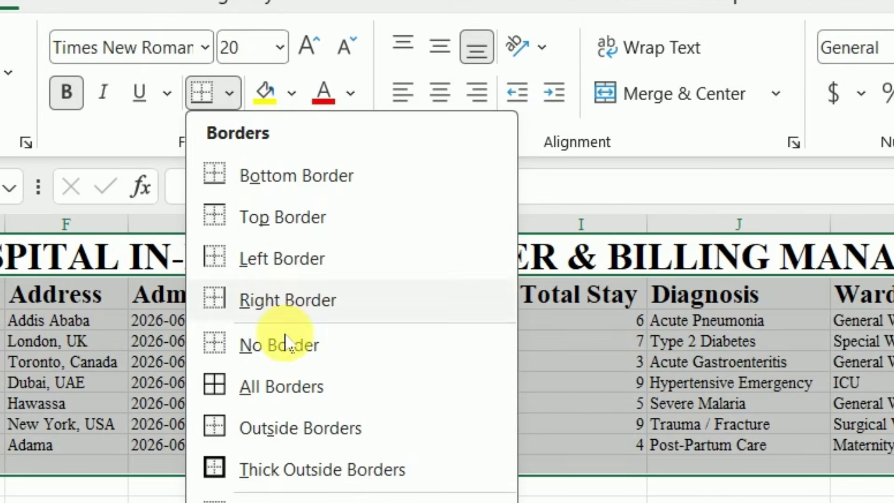
click(294, 386)
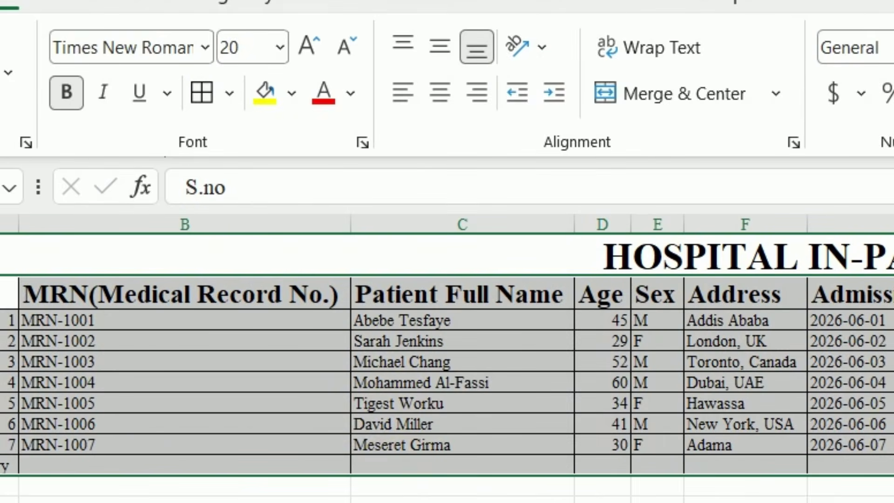
click(262, 341)
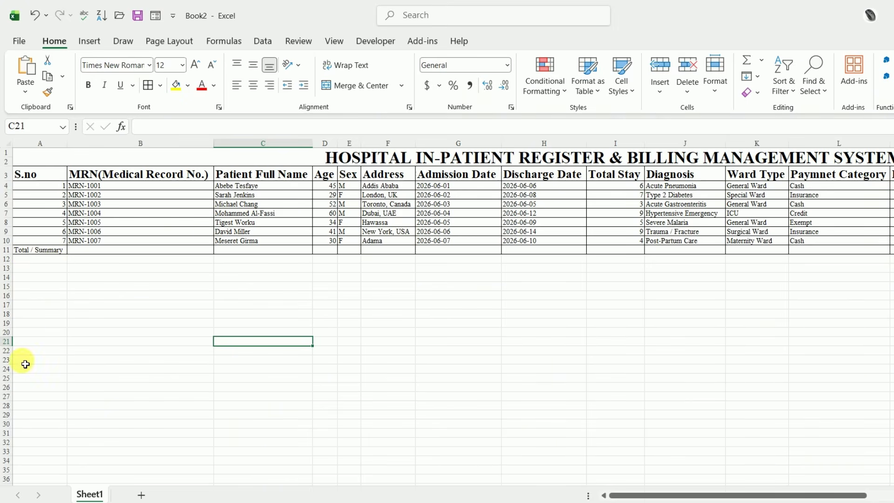
- Fill the header row A3:P3 with standard Dark Blue and set its font color to White, Background 1
click(358, 165)
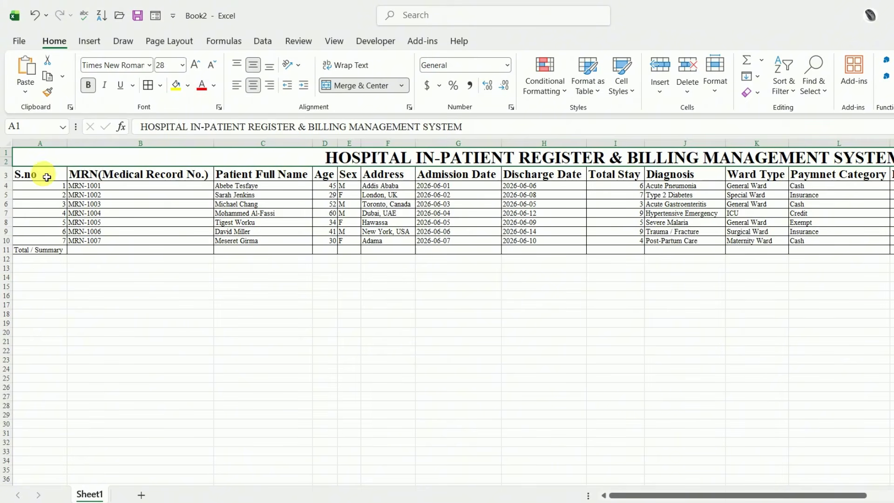
drag(43, 175, 892, 175)
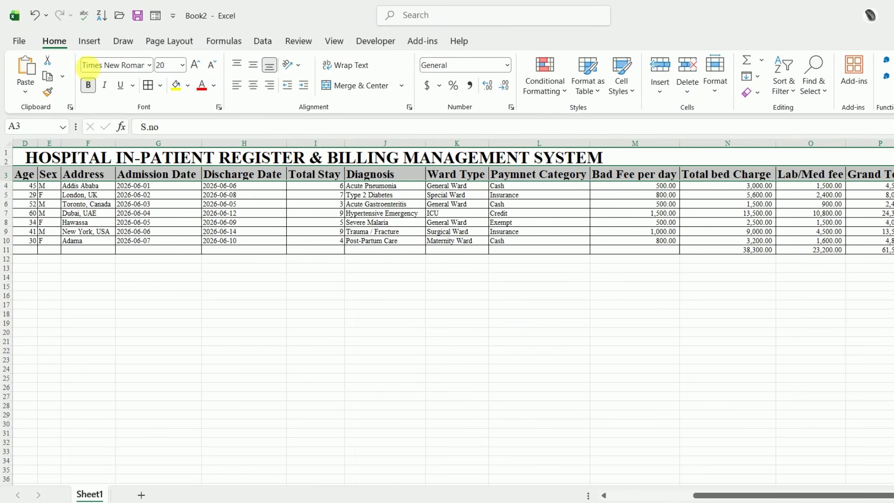
click(186, 87)
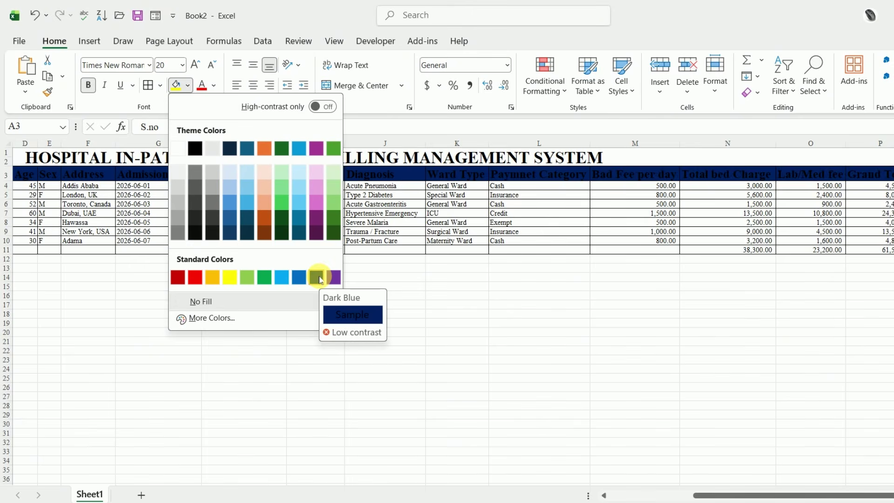
click(321, 279)
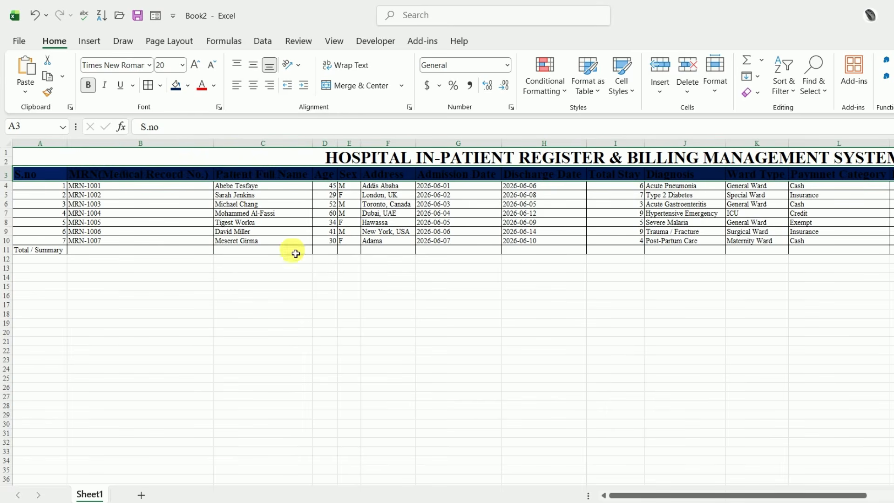
click(213, 86)
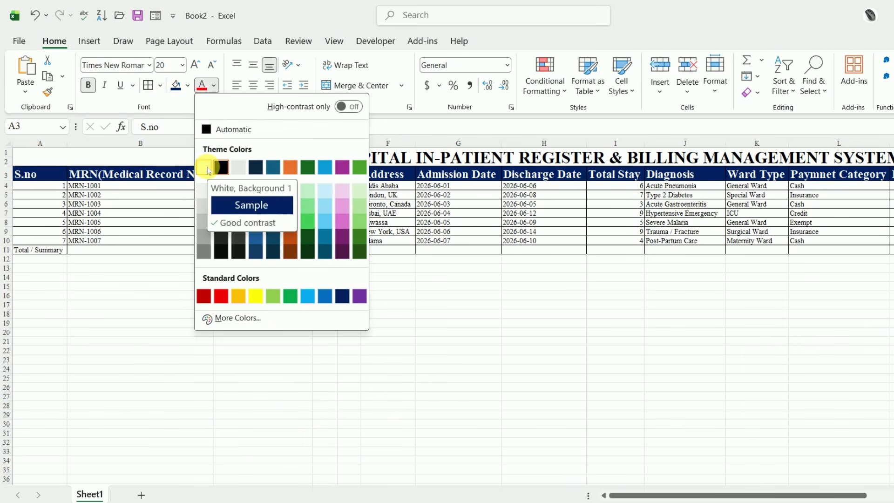
click(208, 168)
click(259, 334)
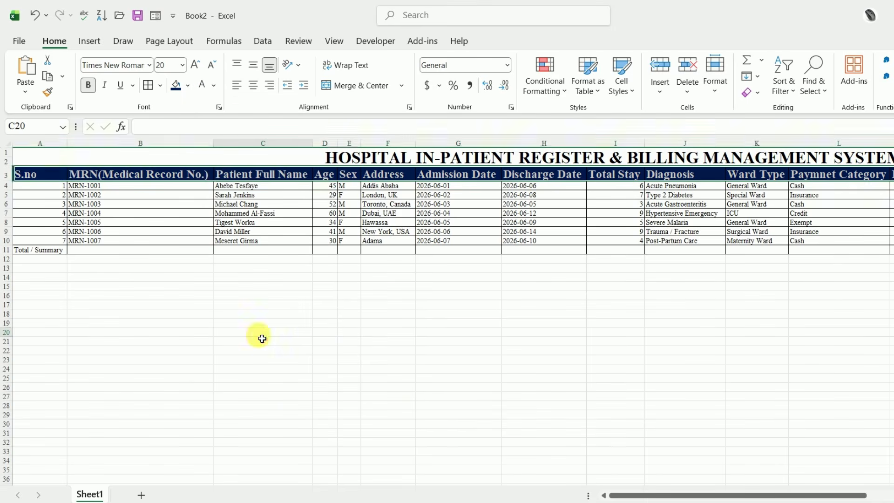
- Make the Total / Summary label in A11 and the column totals in N11:P11 bold
click(51, 251)
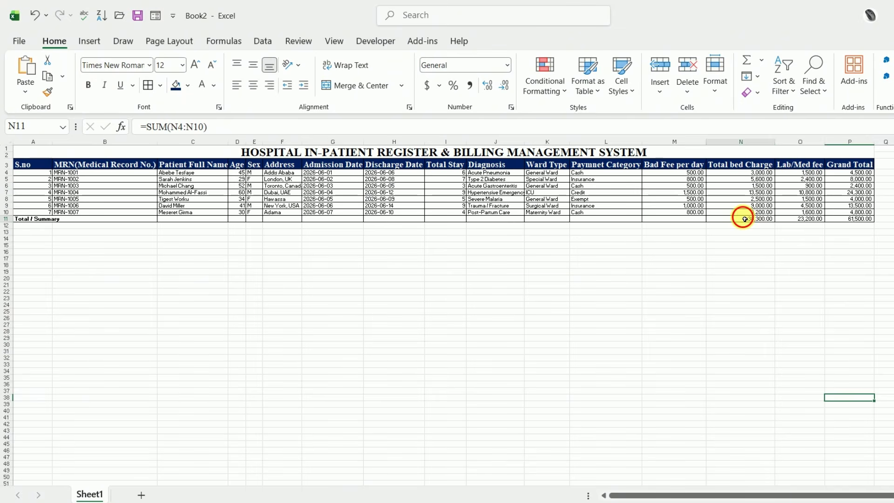
drag(743, 218, 863, 221)
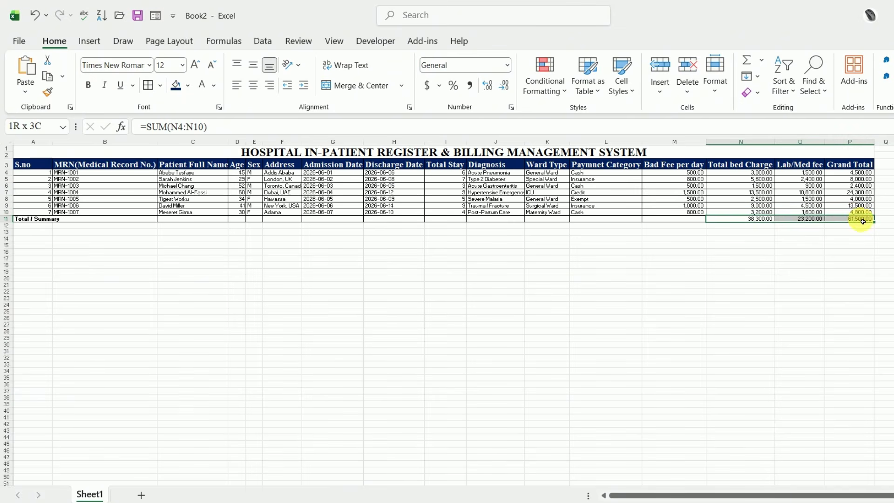
click(89, 85)
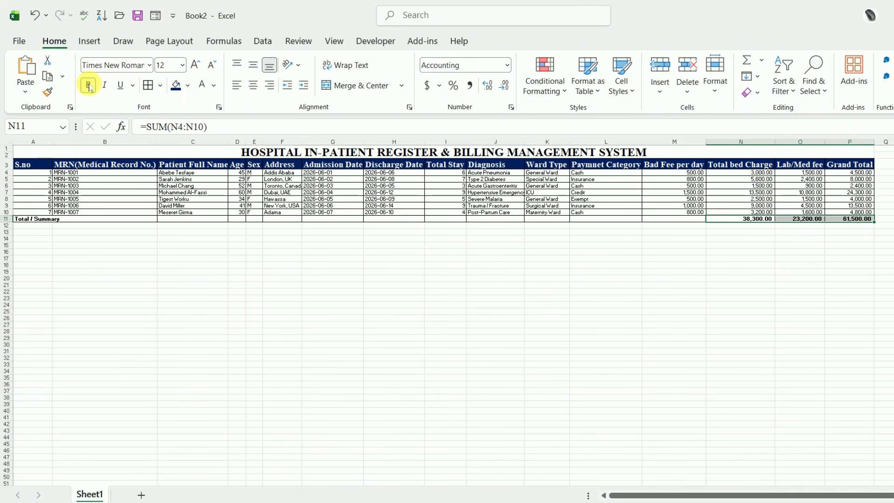
click(587, 333)
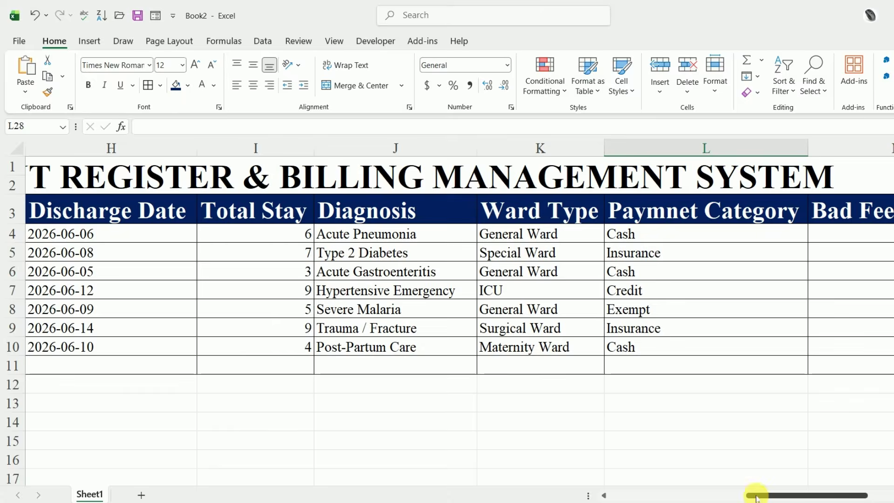
drag(758, 496, 633, 497)
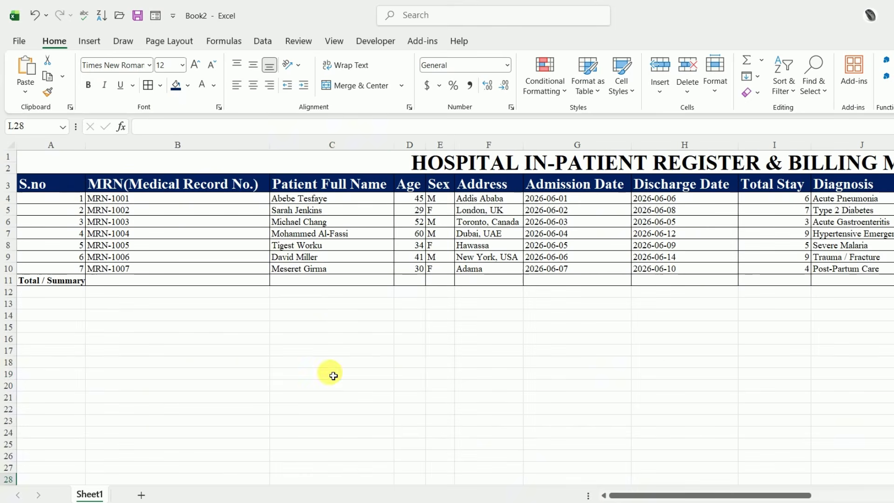
click(328, 373)
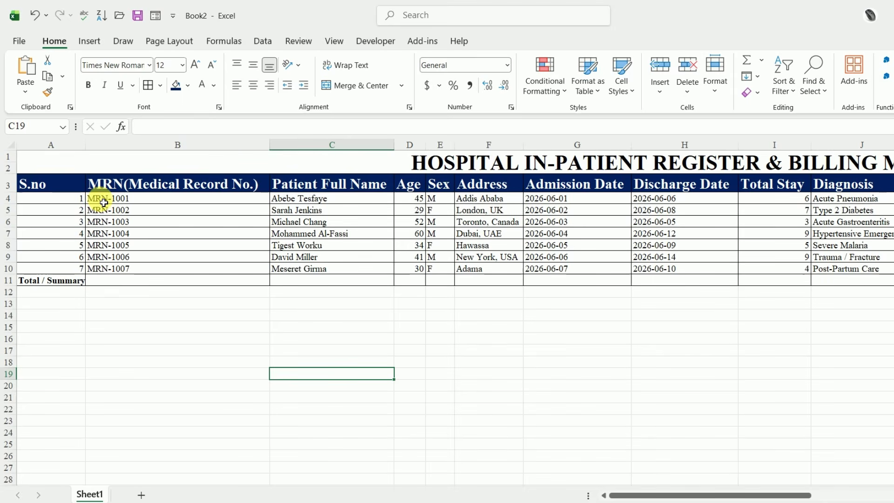
- Fill the MRN and Patient Full Name cells of the seven patients, B4:C10, with light orange
drag(100, 200, 349, 268)
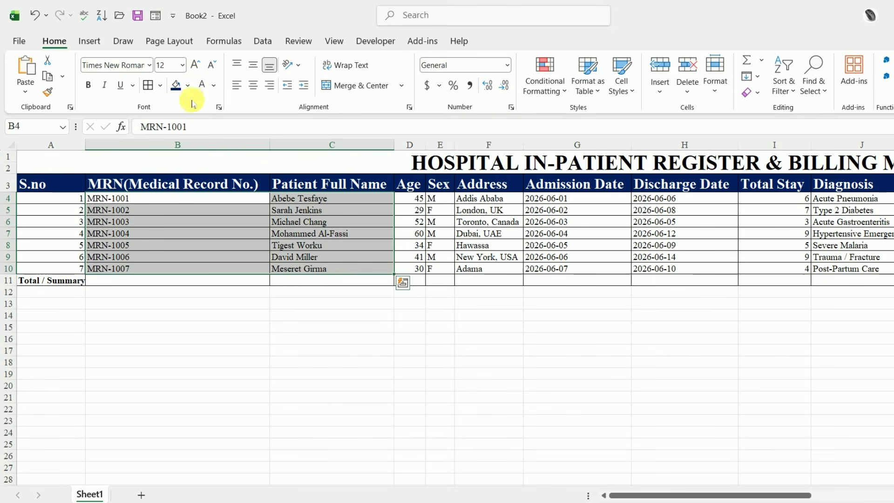
click(188, 85)
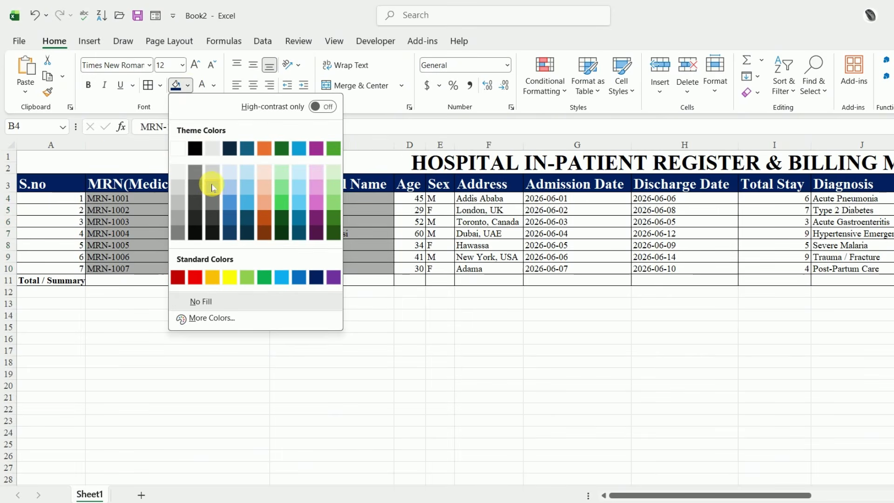
click(260, 188)
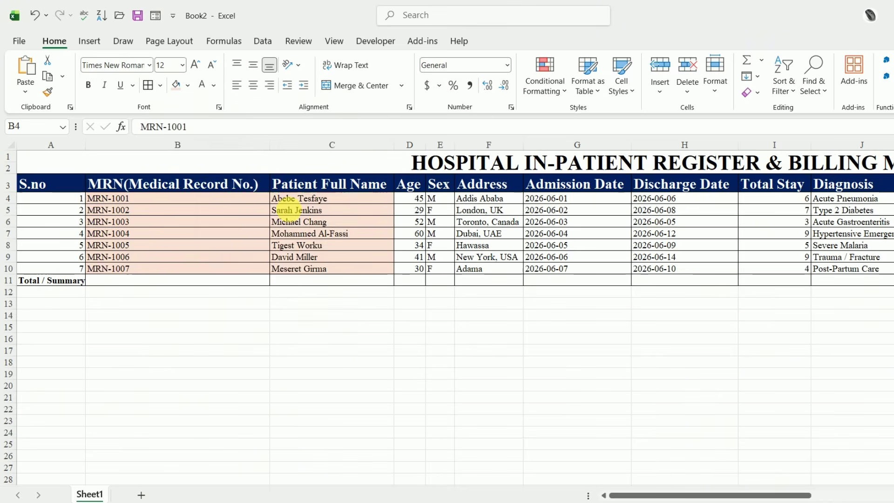
click(448, 329)
- Fill the Age cells D4:D10 with bright green
drag(412, 198, 417, 265)
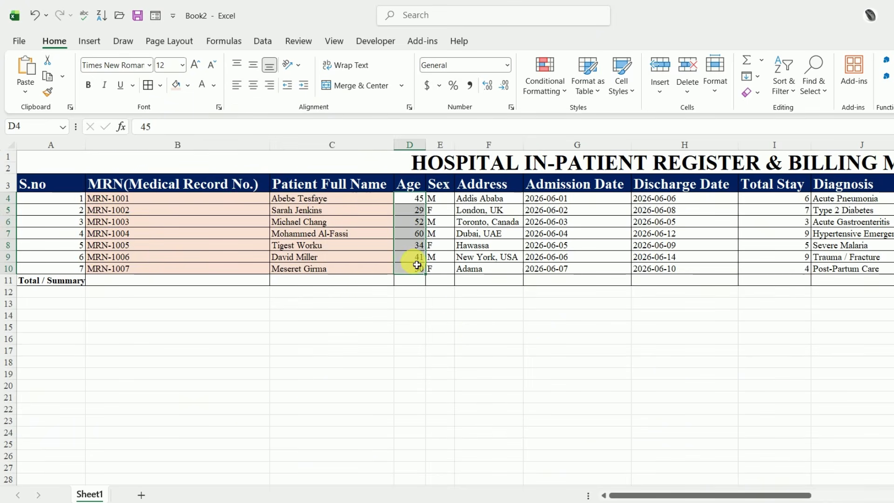
click(187, 85)
click(279, 202)
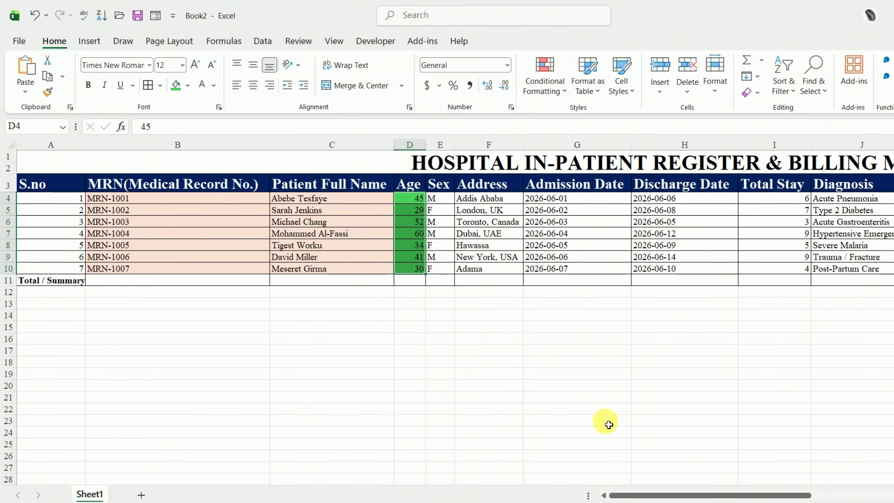
click(601, 409)
- Fill the Admission Date and Discharge Date cells G4:H10 with light blue
drag(741, 495, 813, 495)
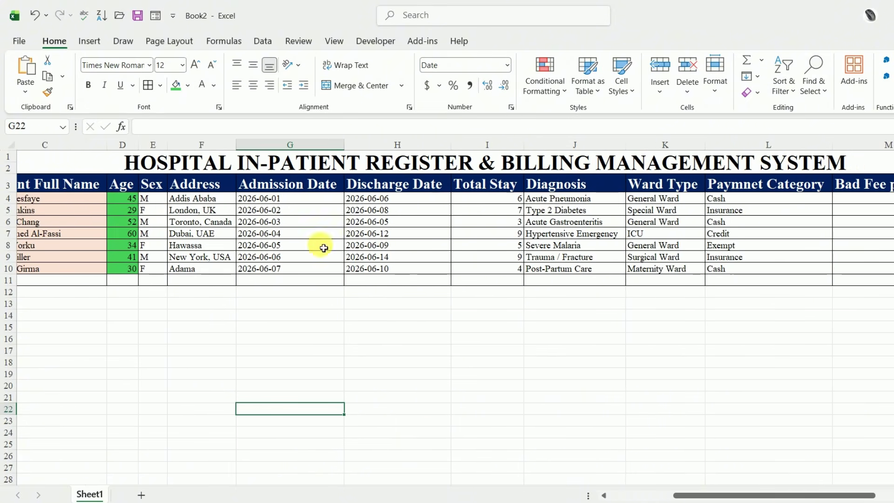
drag(273, 199, 410, 273)
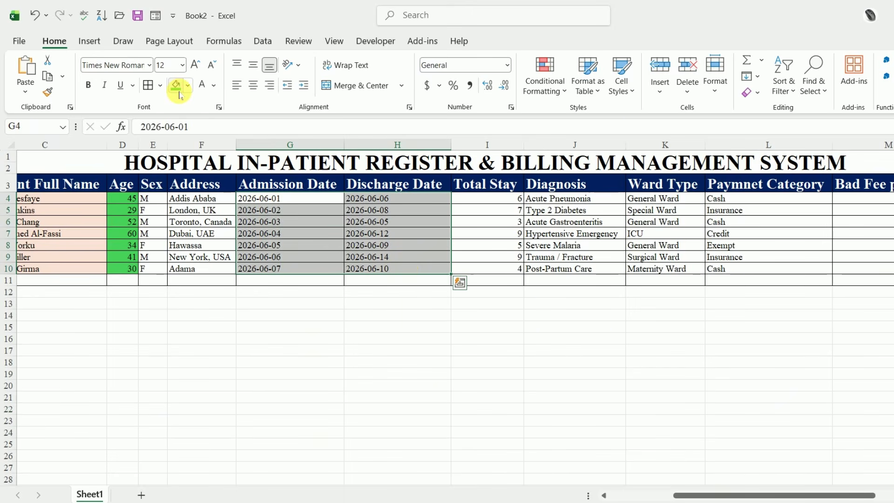
click(177, 88)
click(188, 86)
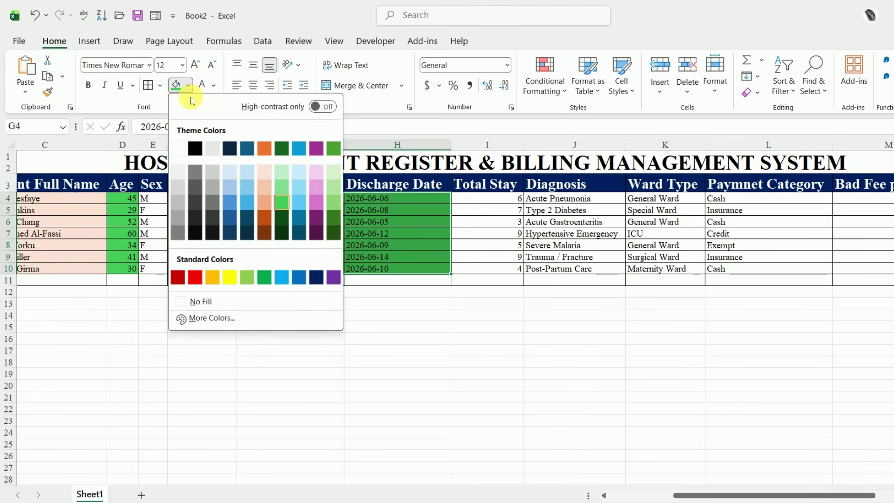
click(247, 187)
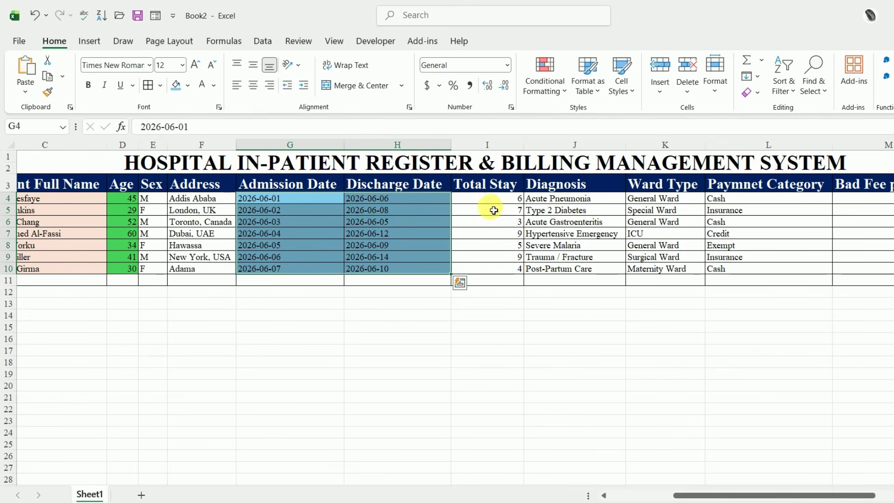
- Fill the Total Stay cells I4:I10 with pale green
drag(494, 205, 480, 268)
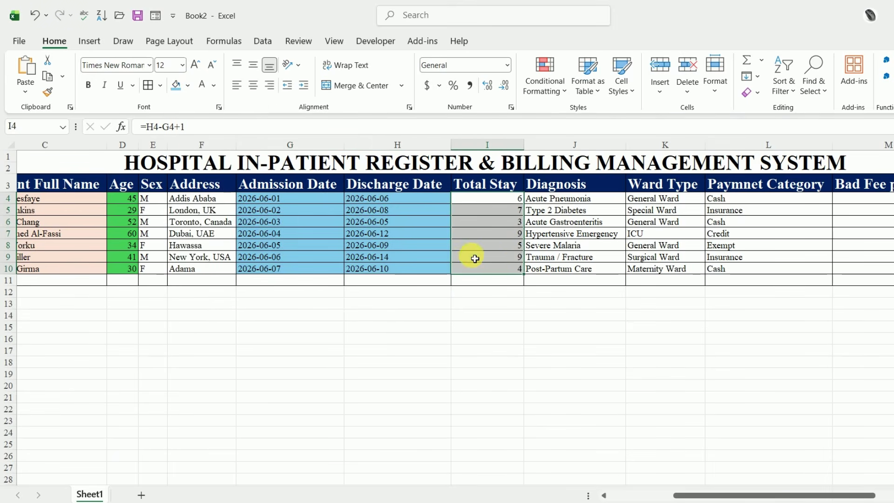
drag(832, 495, 892, 495)
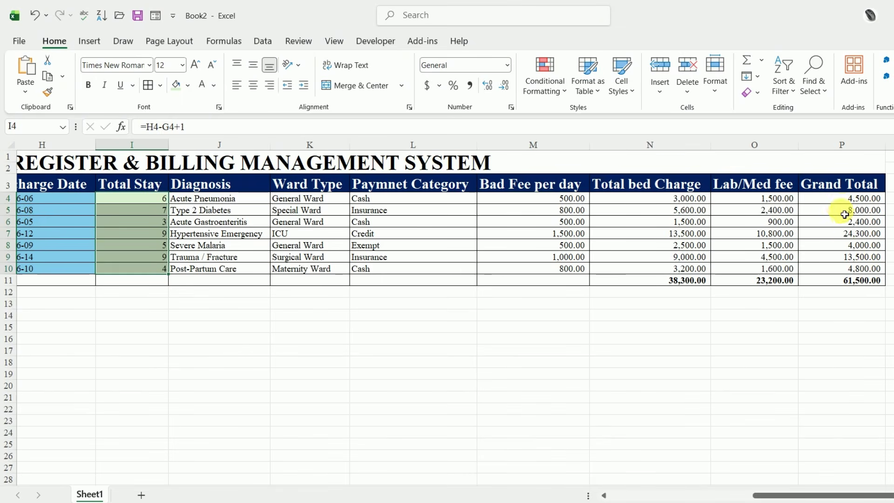
- Fill the Grand Total cells P4:P11 with Dark Blue, Text 2, Lighter 25% and make them bold
drag(846, 205, 854, 278)
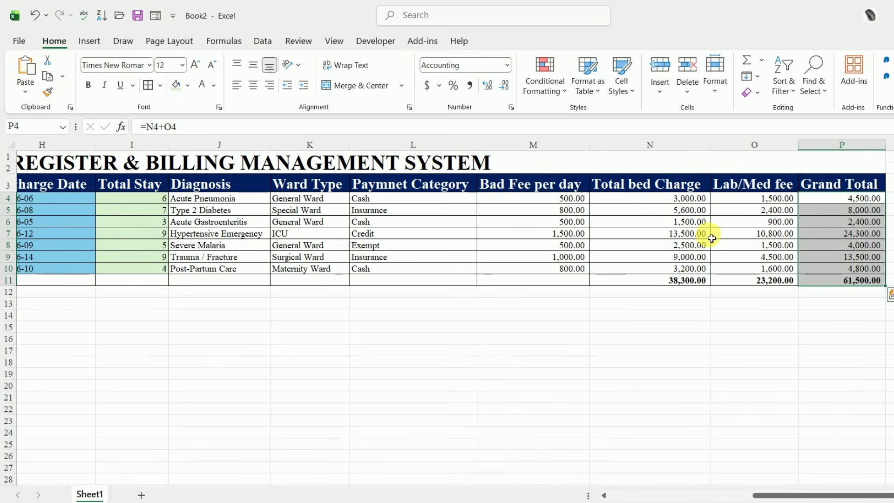
click(187, 85)
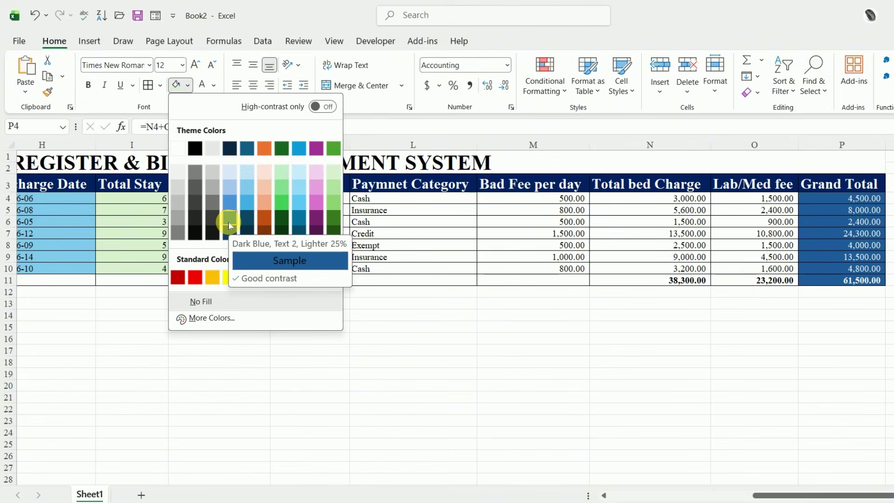
click(229, 222)
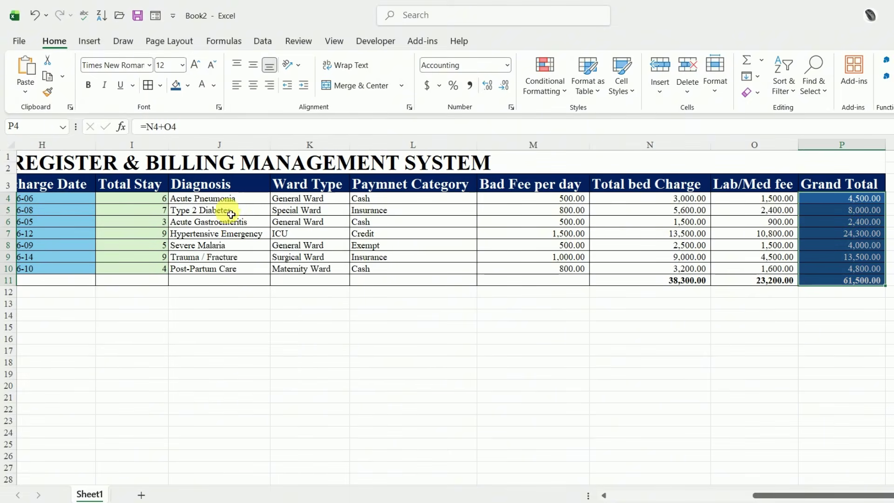
click(88, 86)
click(834, 352)
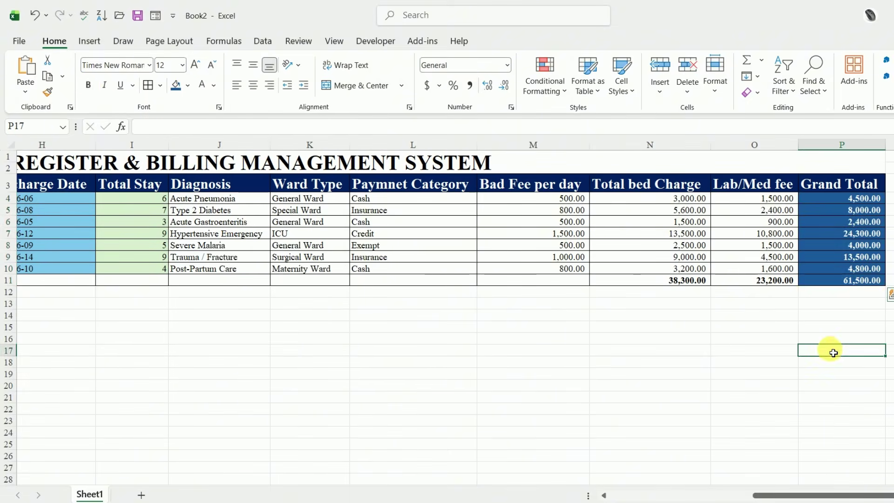
- Highlight the overall grand total in P11 with the standard Red fill
click(833, 280)
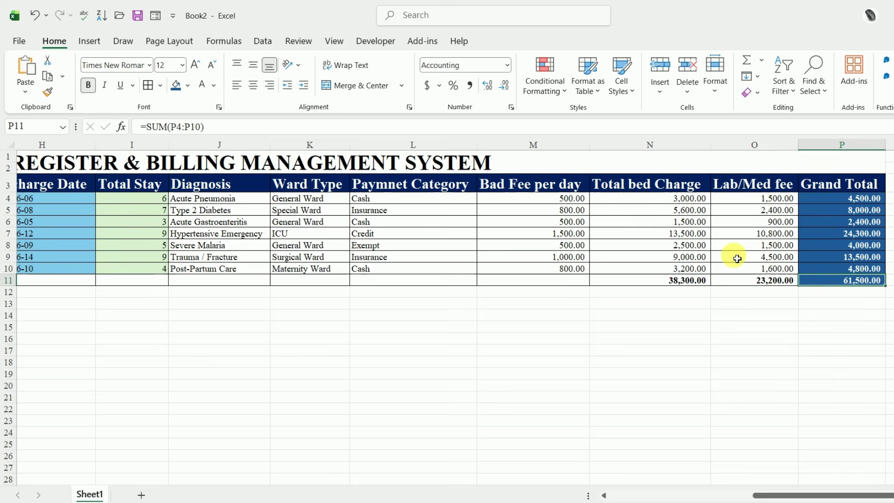
click(188, 85)
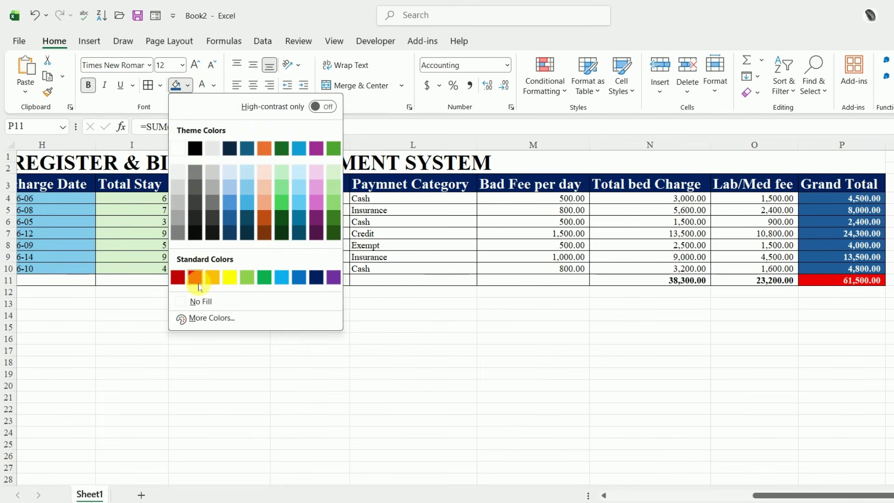
click(198, 283)
click(834, 468)
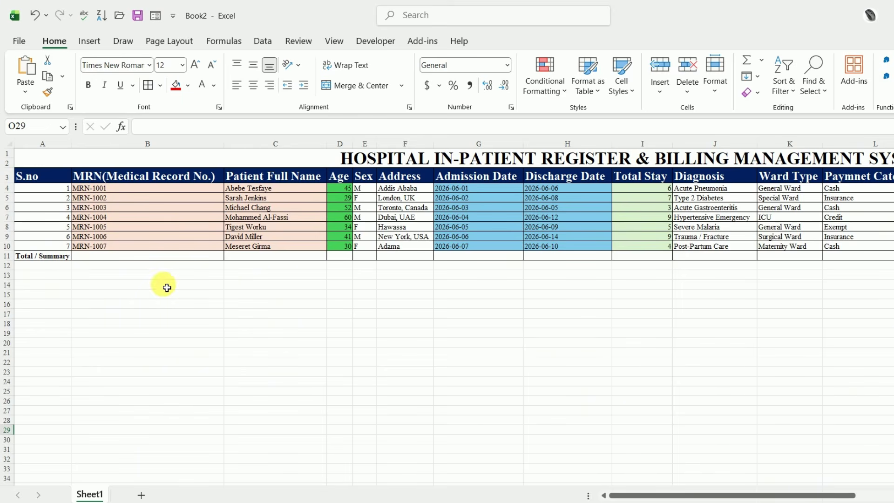
- Insert seven blank rows above the Total / Summary row, making room for new patients in rows 11 to 17
click(8, 258)
right_click(7, 257)
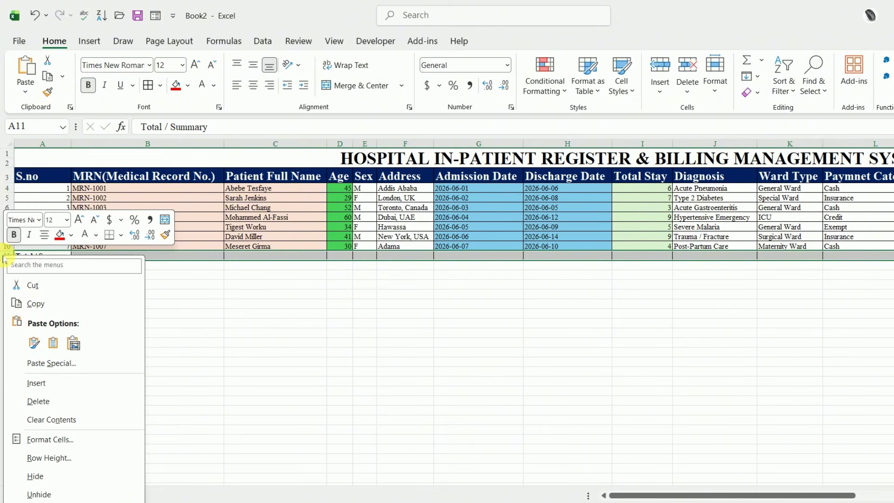
click(39, 382)
click(129, 352)
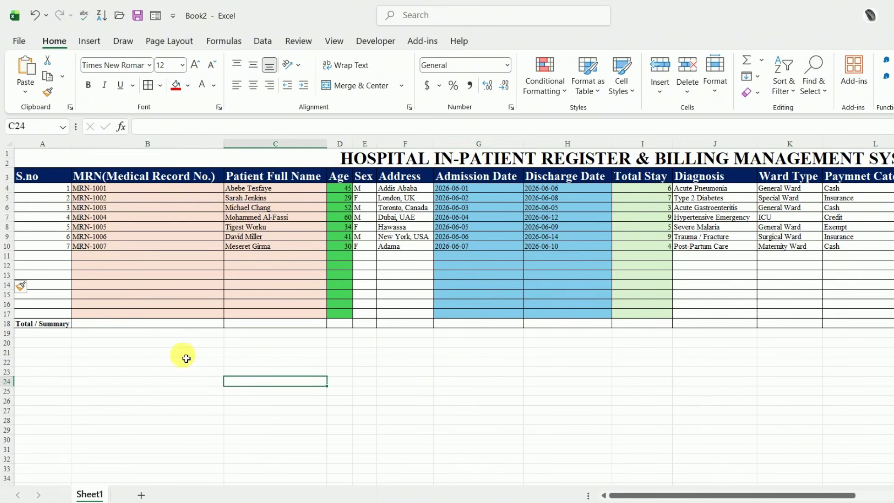
click(182, 363)
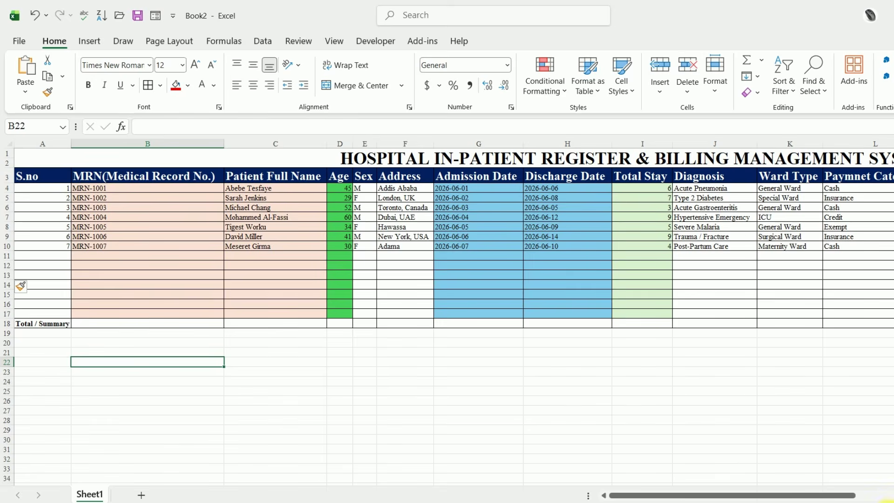
- Extend the S.no series from A4:A10 down to A17, numbering the new rows 8 to 14
click(888, 502)
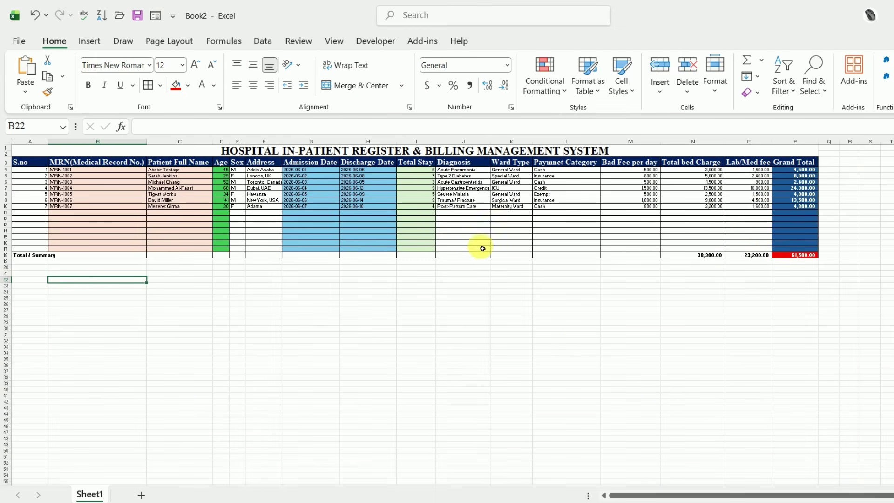
ctrl+scroll(573, 403, up, 3)
scroll(160, 295, up, 1)
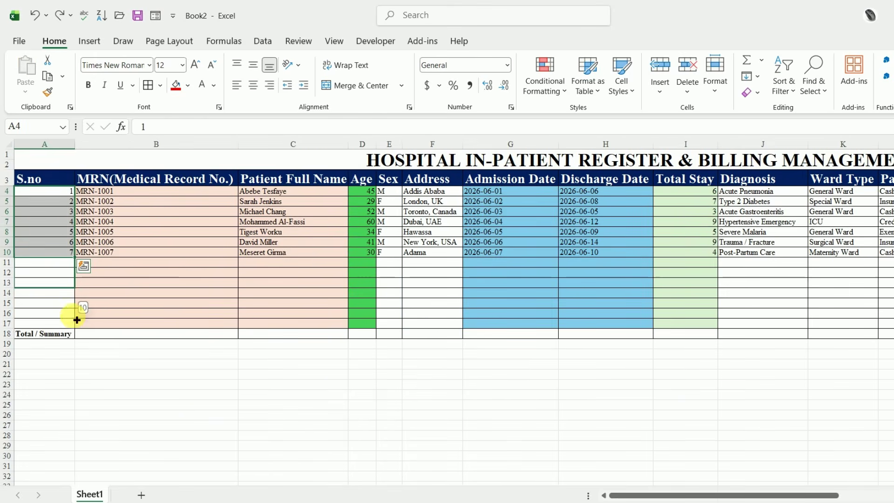
drag(74, 316, 77, 328)
- Enter the medical record number and the patient's full name for the eighth patient in B11:C11
click(109, 266)
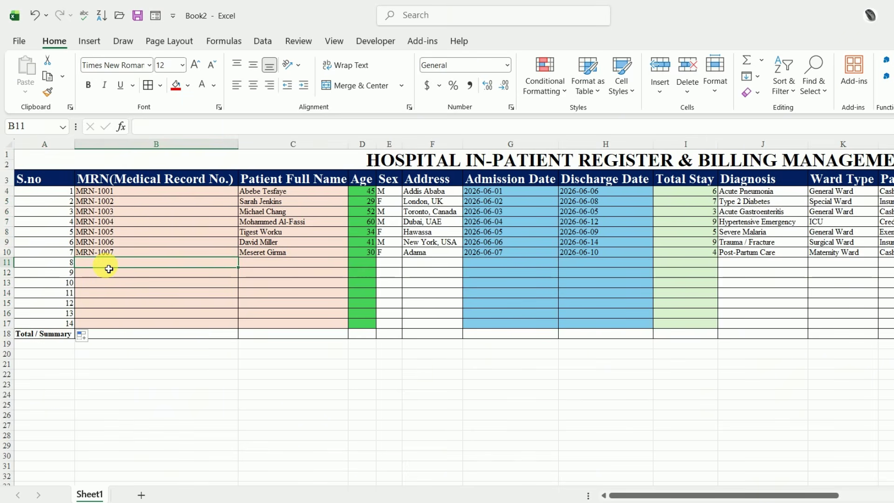
text(MRN-100)
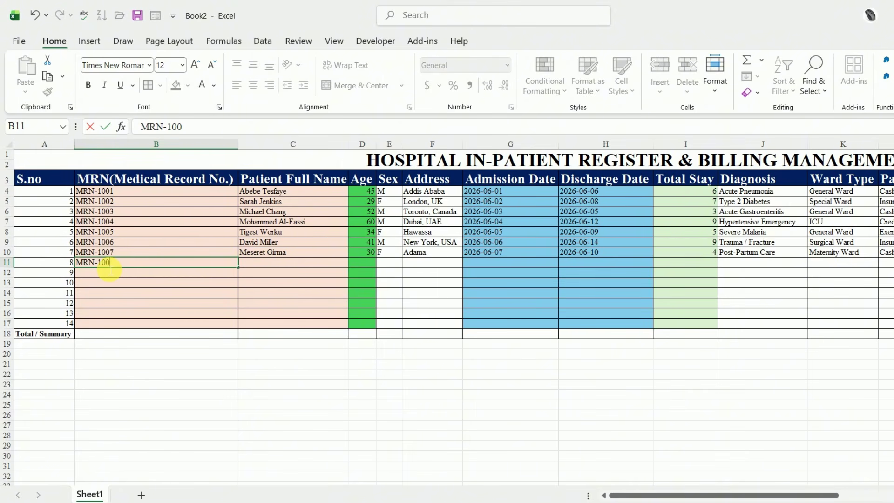
text(8)
key(Tab)
text(Adn)
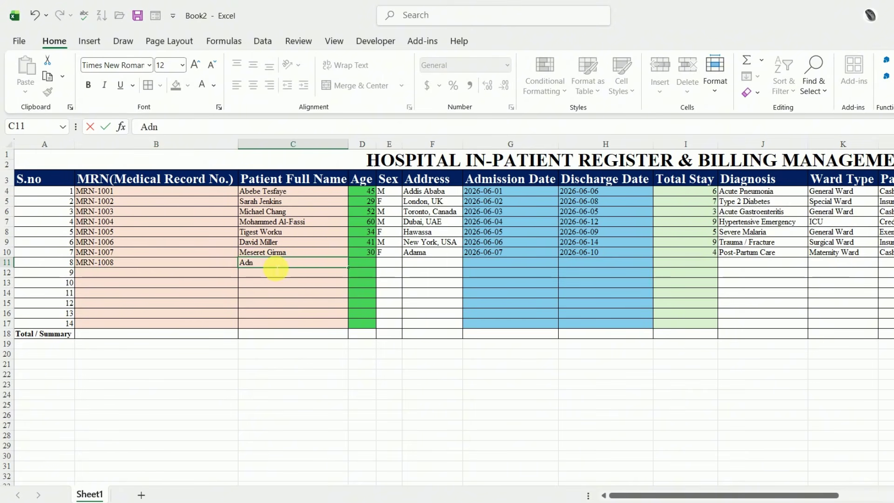
text(akot Kifle)
- Complete the eighth patient's details in D11:F11 with age 31, sex M and address Addis Ababa
click(374, 265)
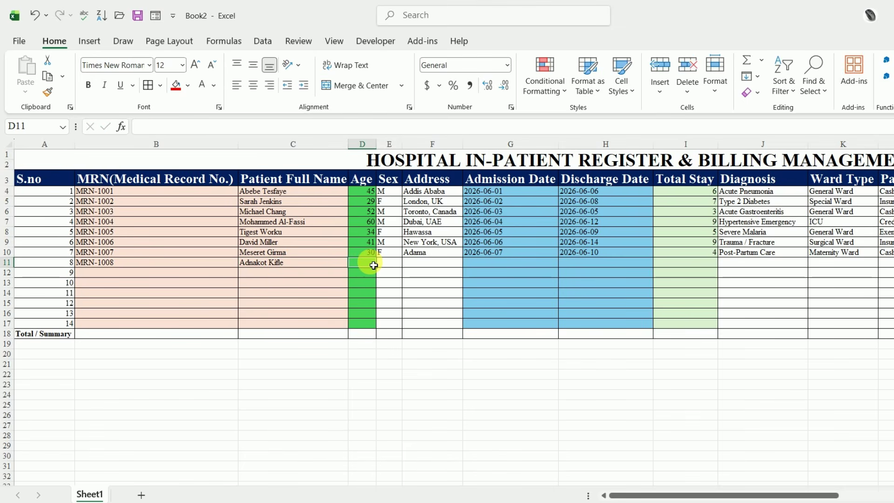
text(3)
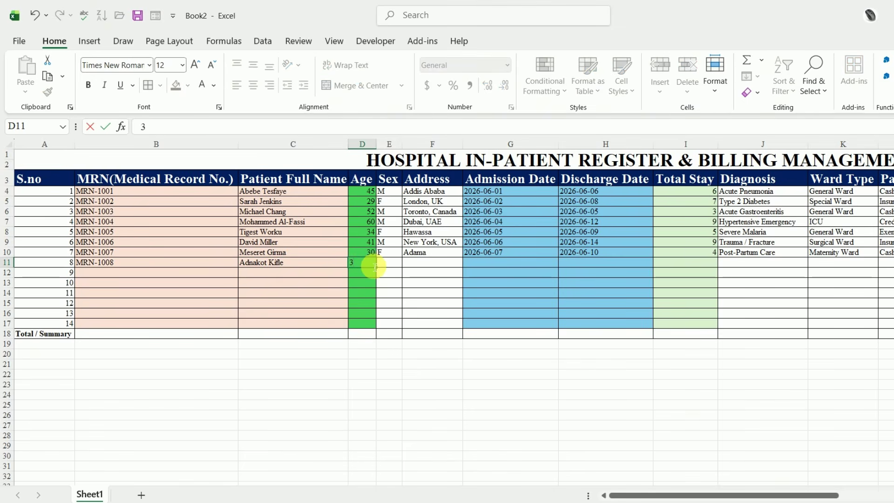
text(1)
key(Tab)
click(408, 262)
click(385, 284)
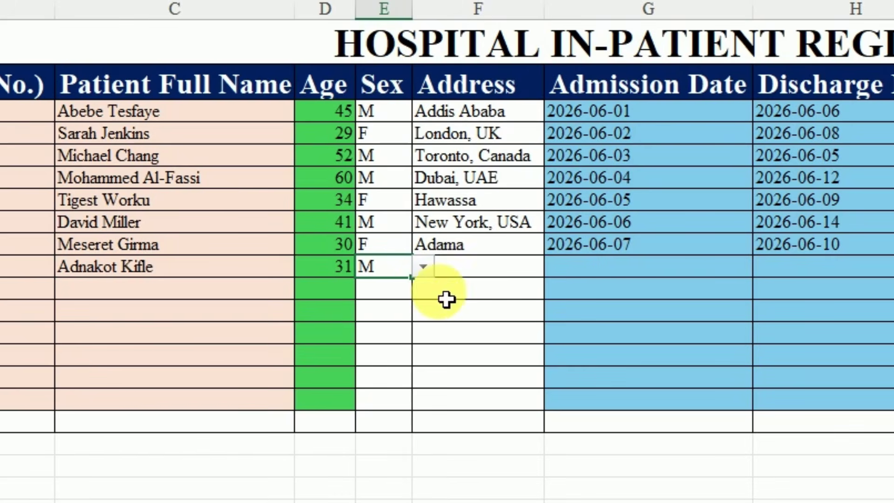
click(423, 266)
text(A)
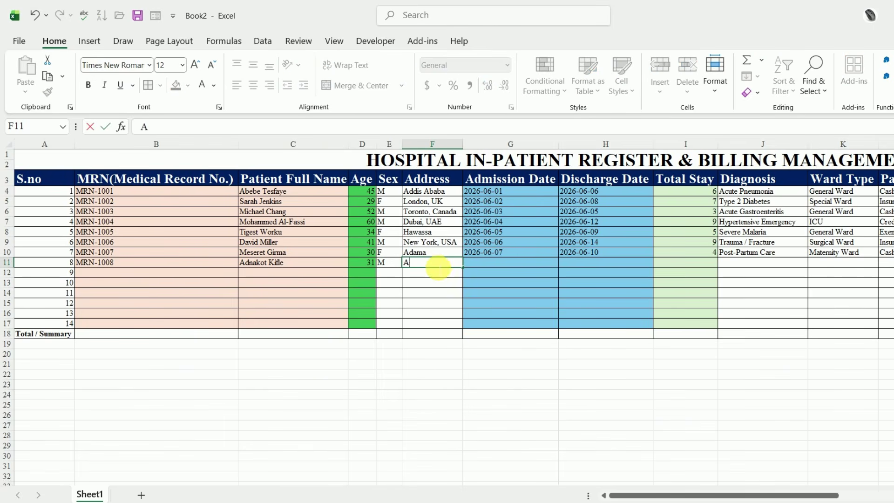
text(ddis Ababa)
- Copy the dates from the row above into G11:H11, giving admission 2026-06-07 and discharge 2026-06-10
click(476, 266)
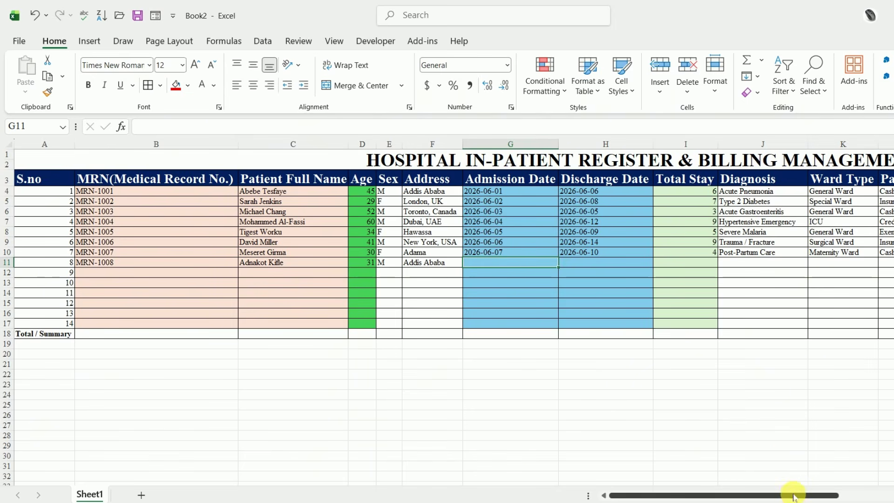
drag(801, 497, 883, 496)
click(892, 502)
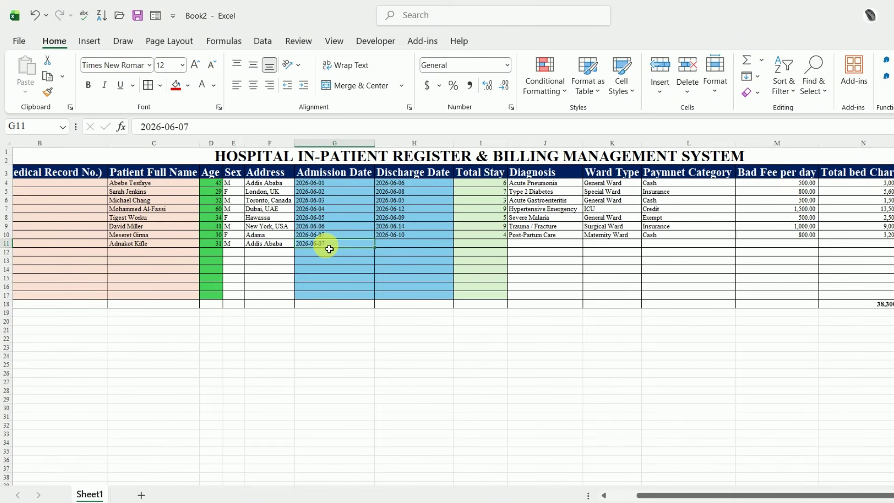
click(399, 249)
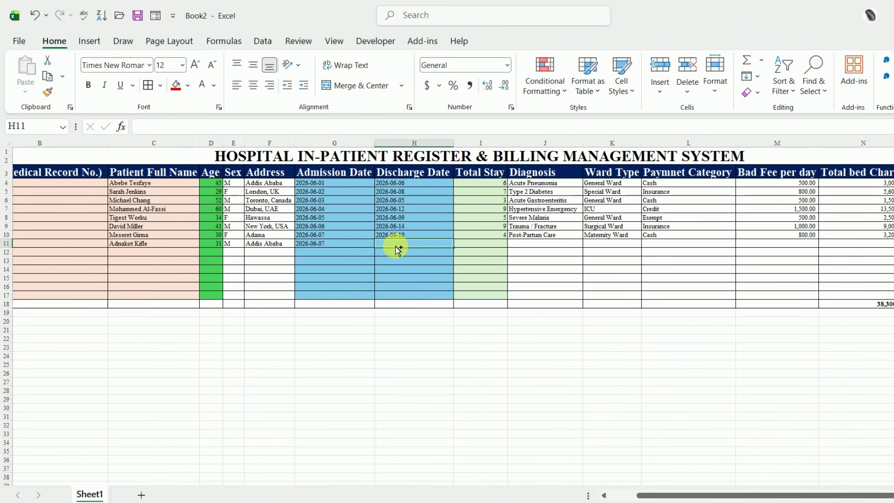
key(ctrl+d)
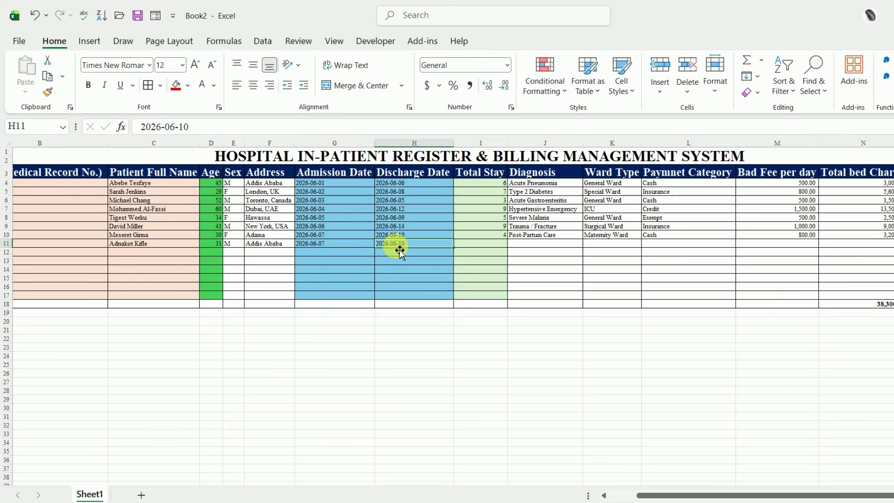
click(482, 244)
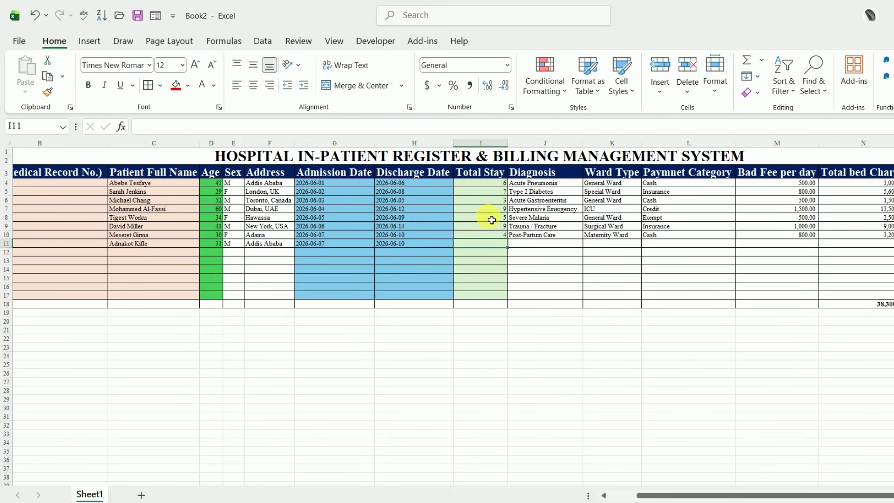
- Copy the total stay formula from I10 into I11 and enter the diagnosis Trauma / Fracture in J11
click(502, 238)
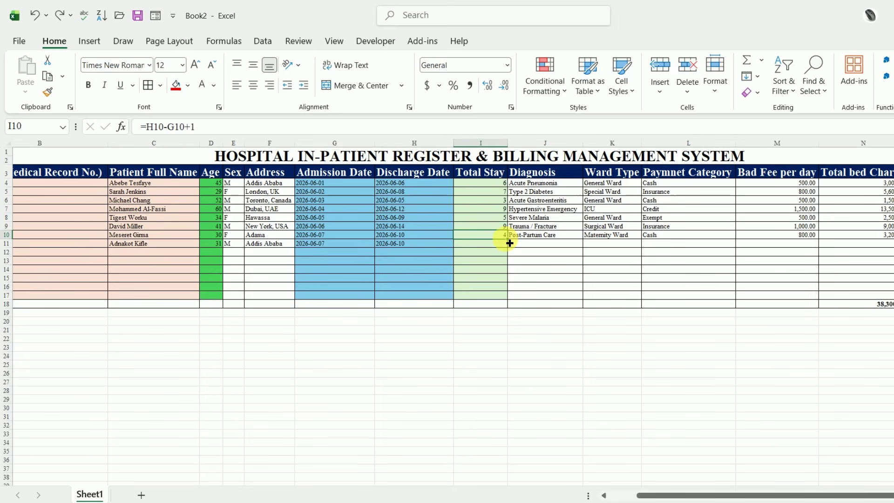
drag(509, 250, 510, 249)
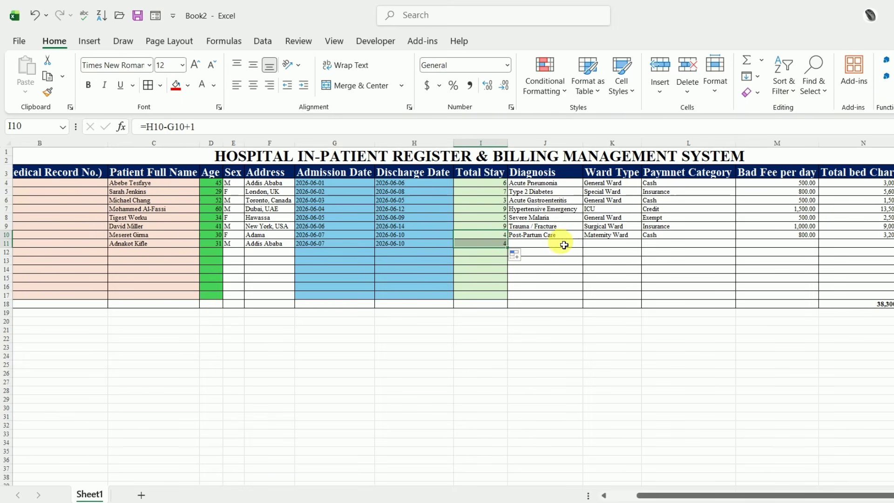
click(546, 244)
text(Trauma / Fracture)
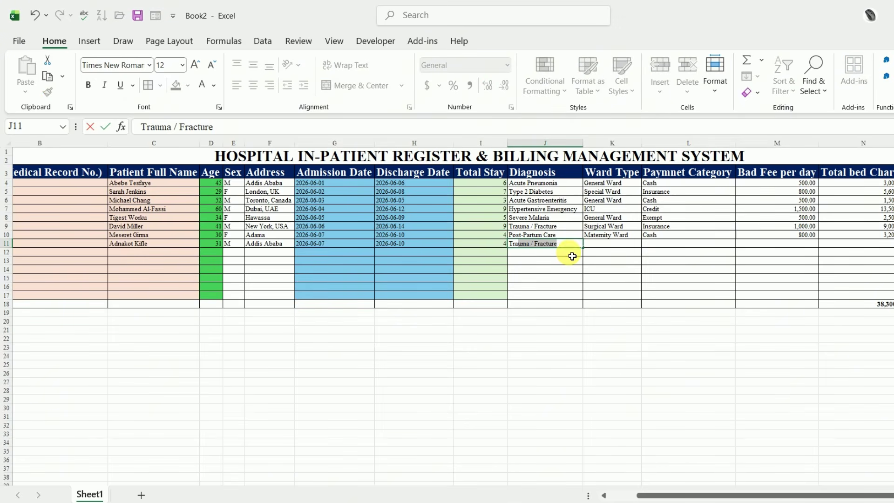
- Enter ward type ICU in K11 and payment category Cash in L11 for the eighth patient
click(603, 245)
text(ICU)
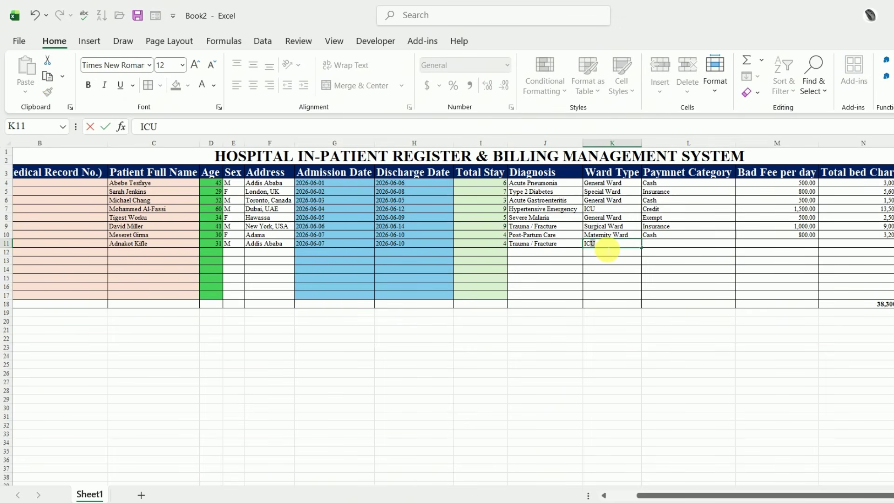
click(678, 245)
text(C)
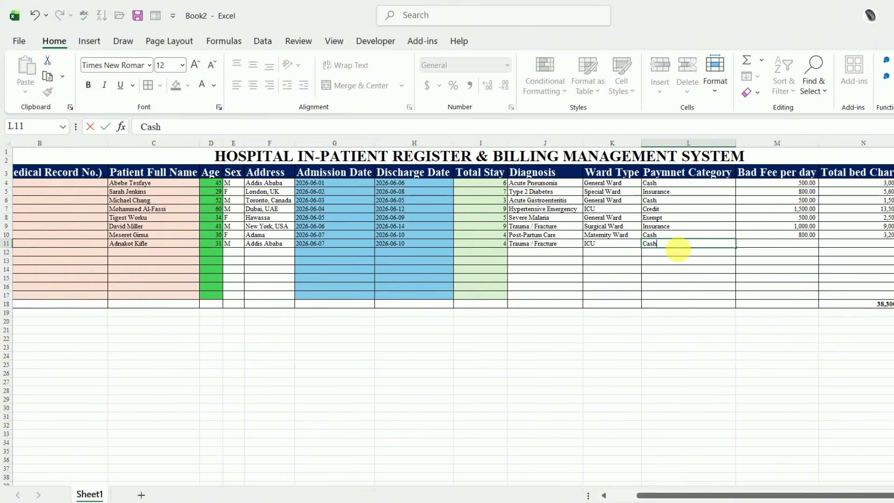
text(ash)
- Enter the eighth patient's fees: 500 per day for the bed in M11 and 2000 for Lab/Med in O11
click(781, 250)
text(500)
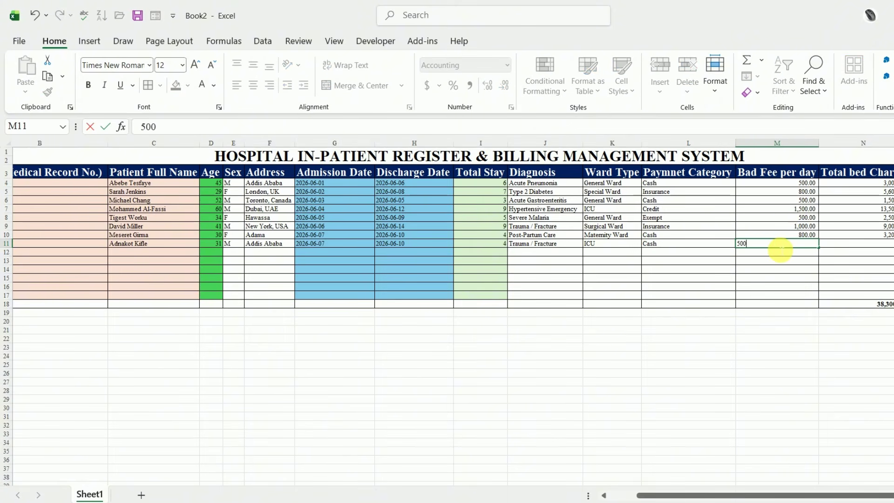
key(Return)
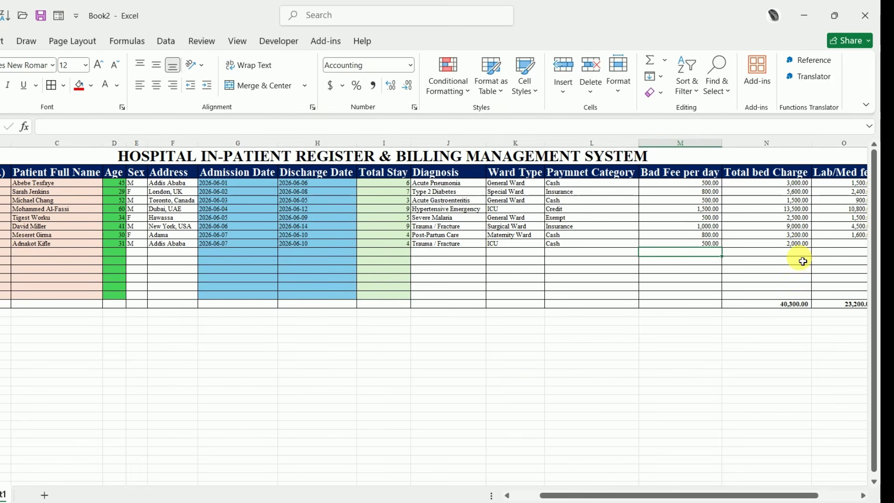
drag(802, 496, 842, 496)
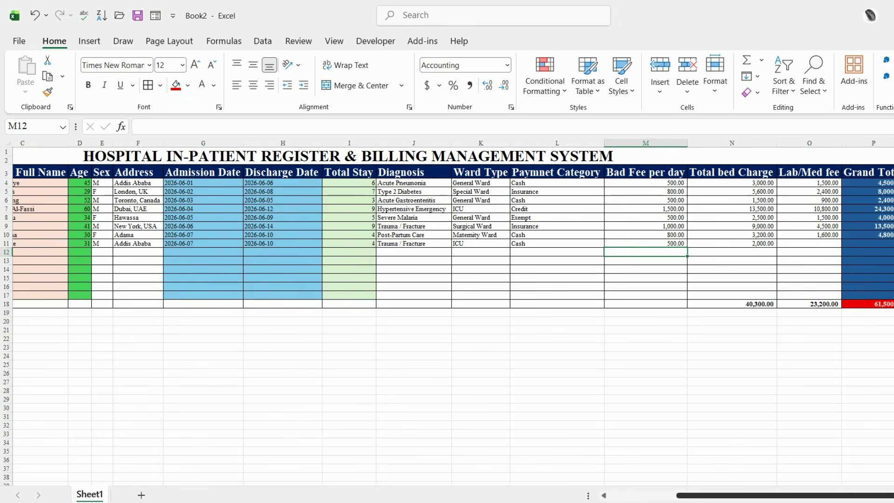
click(812, 245)
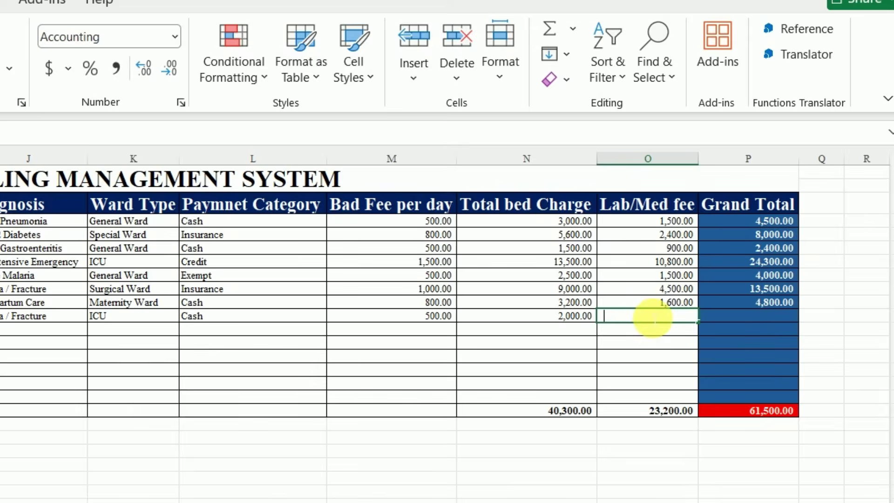
text(2000)
key(Return)
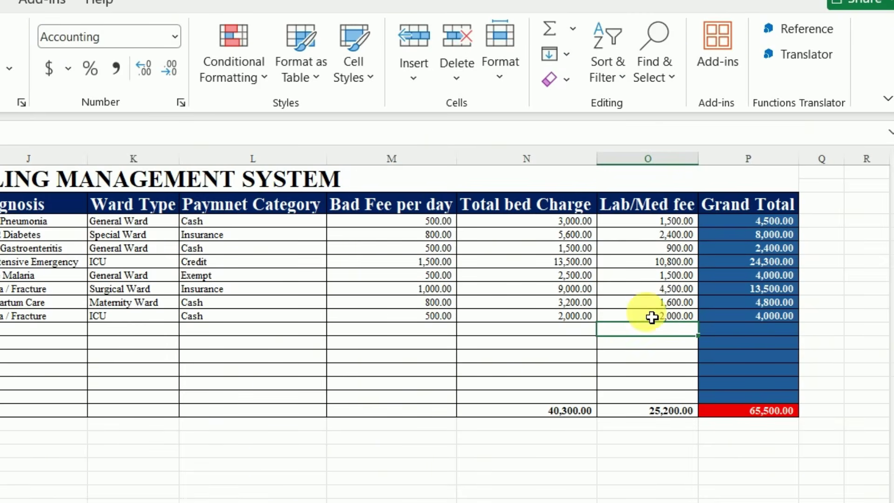